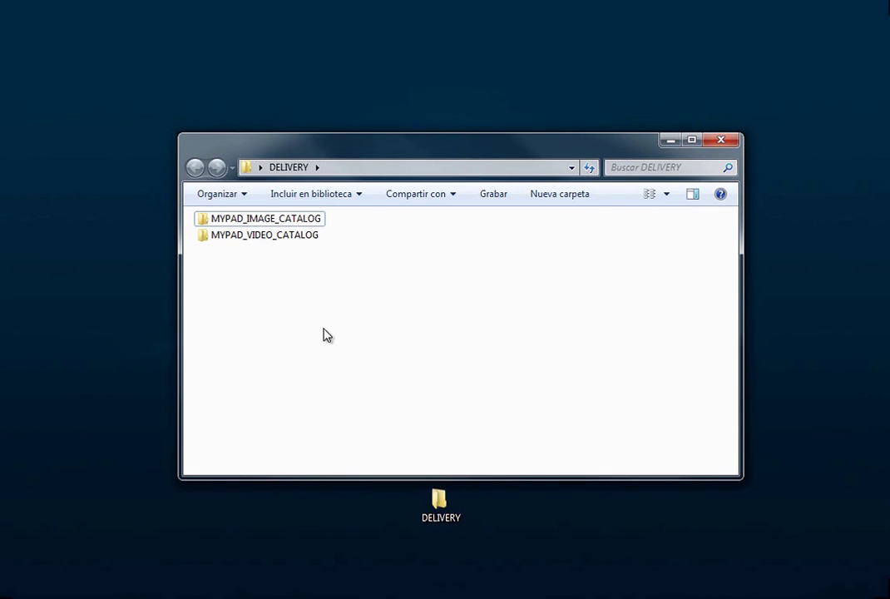
Step: Open the MYPAD_VIDEO_CATALOG folder to check its contents, and close the folder window
left_click(296, 241)
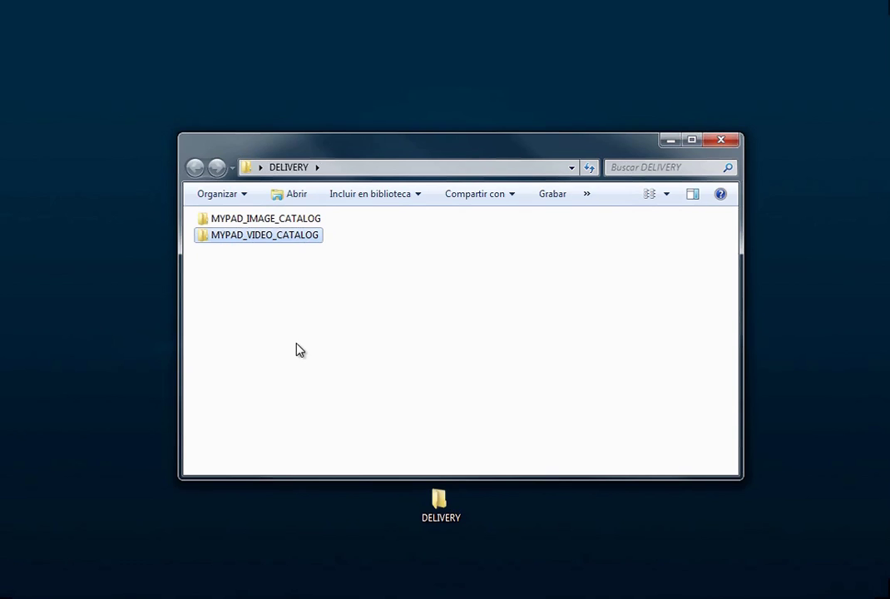
double_click(288, 238)
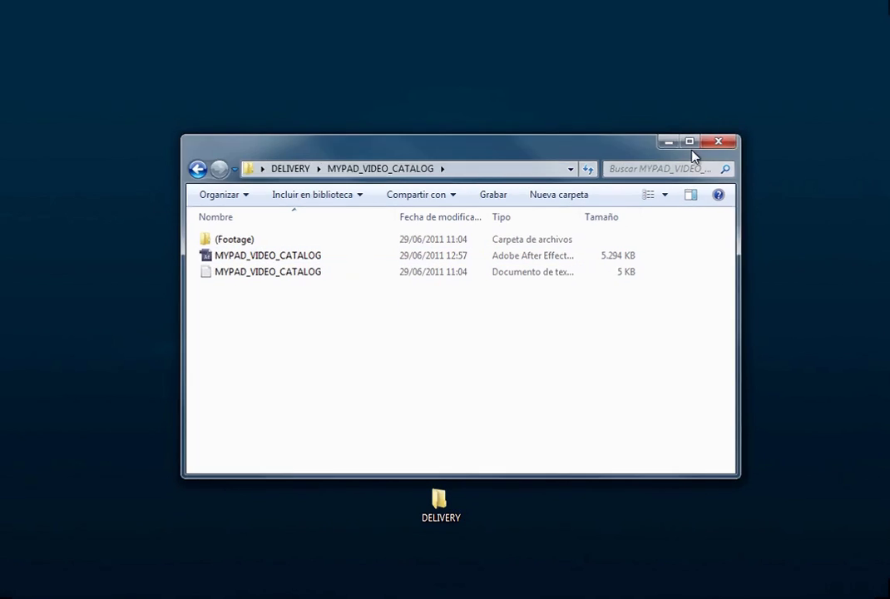
left_click(720, 140)
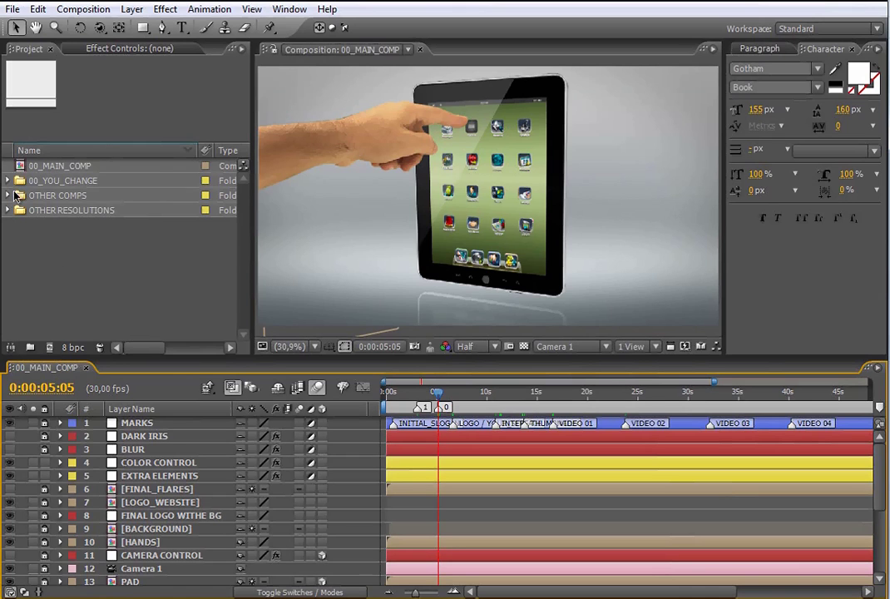
Step: Examine the details of 00_MAIN_COMP and the 00_YOU_CHANGE, OTHER COMPS and OTHER RESOLUTIONS folders in the project
left_click(81, 181)
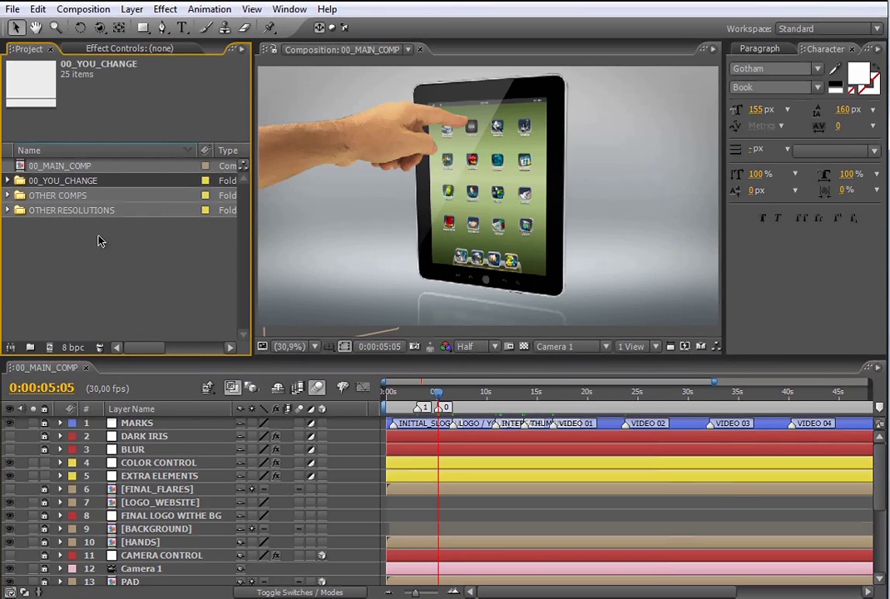
left_click(59, 196)
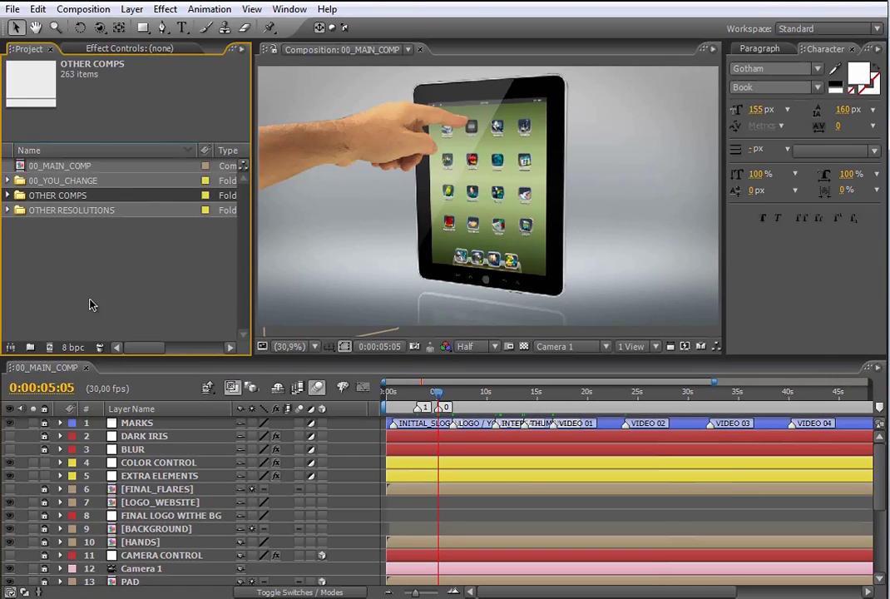
left_click(73, 213)
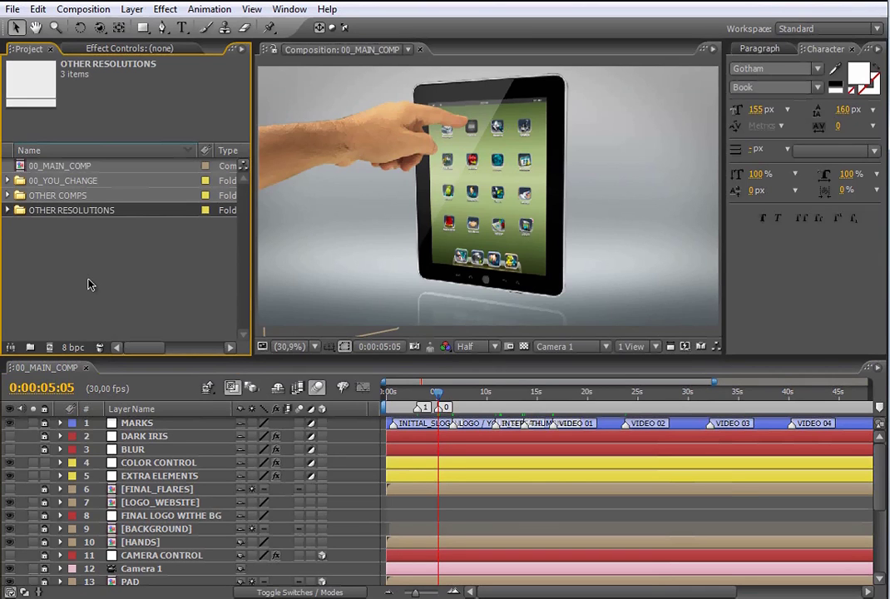
left_click(57, 166)
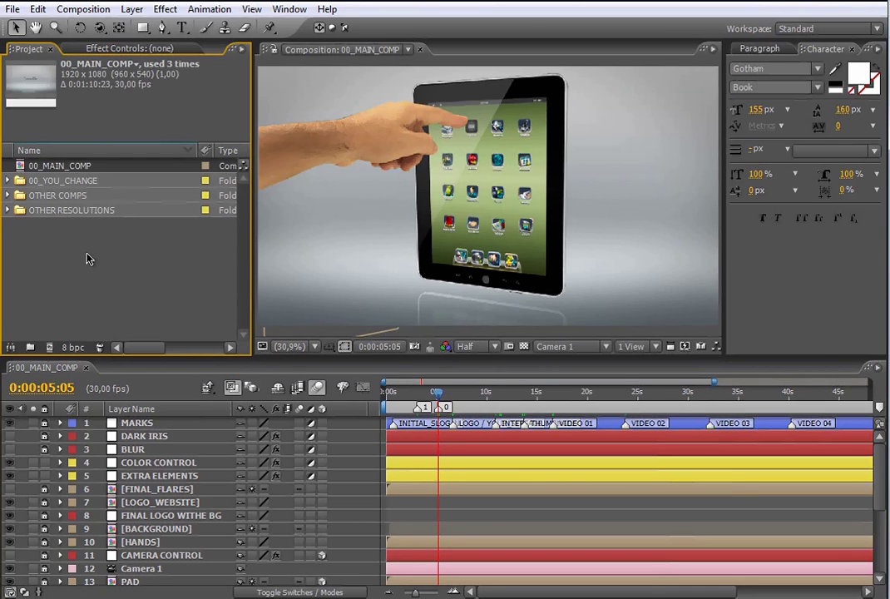
left_click(102, 182)
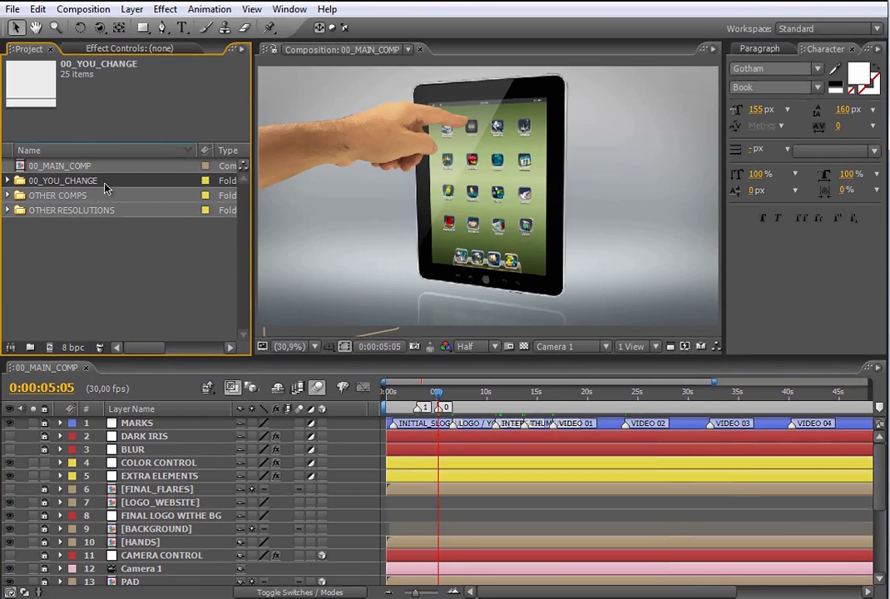
Step: Expand the 00_YOU_CHANGE folder and look through its editable compositions
left_click(7, 180)
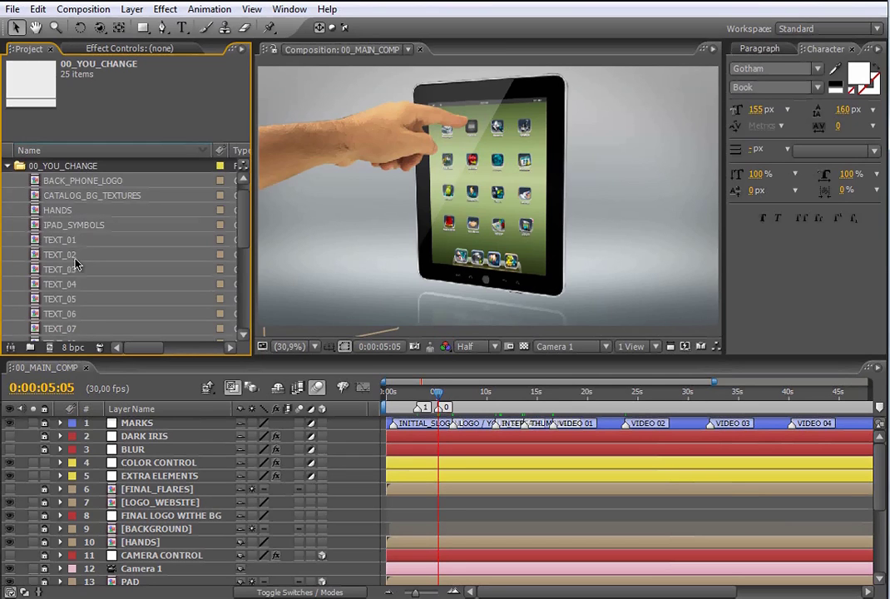
left_click_drag(239, 227, 226, 284)
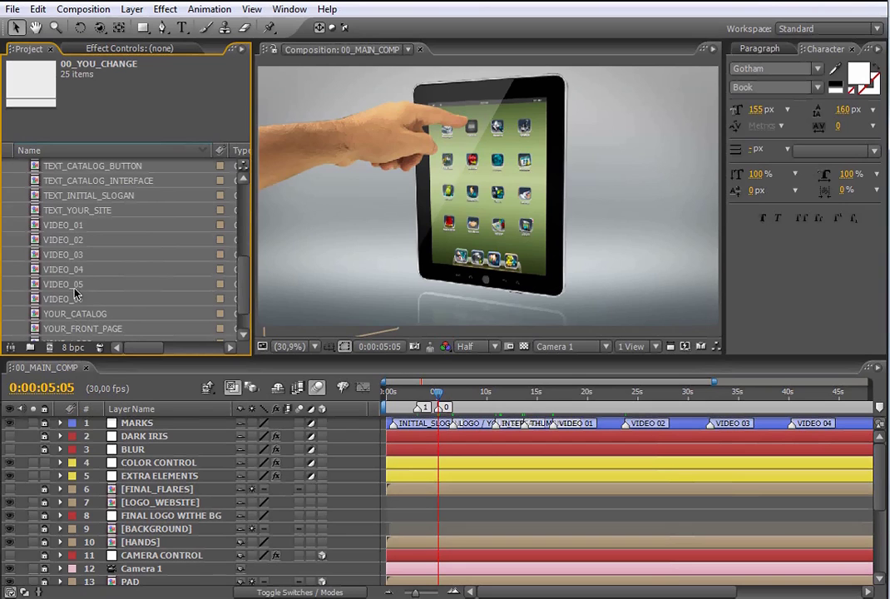
left_click_drag(242, 283, 240, 265)
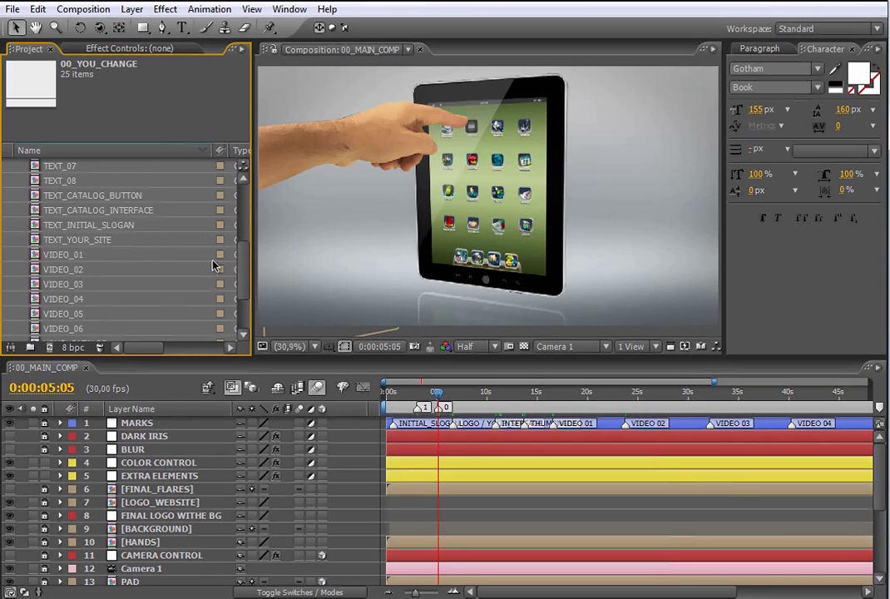
left_click_drag(242, 269, 242, 173)
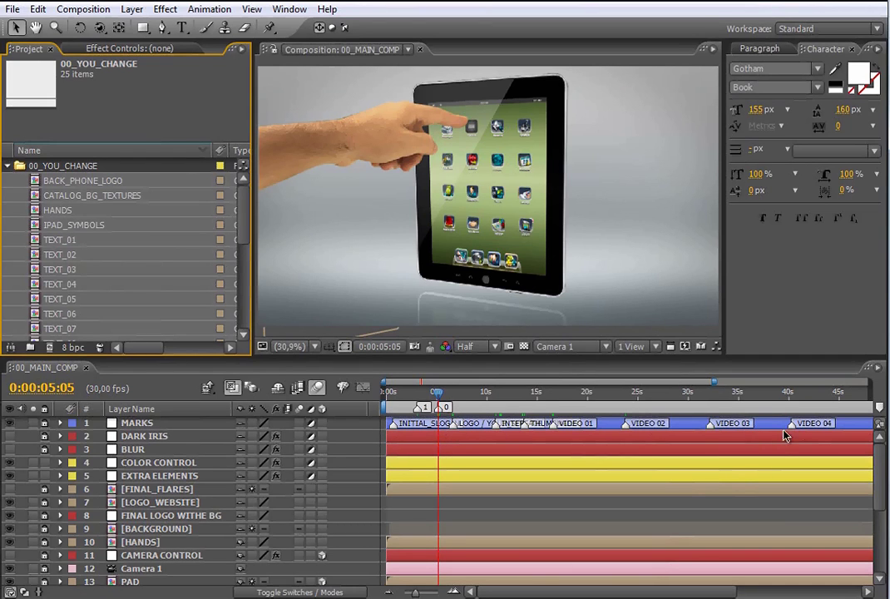
Step: Show the full duration of 00_MAIN_COMP in the timeline and preview the frames at the markers from LOGO to VIDEO 02
left_click_drag(713, 382, 876, 388)
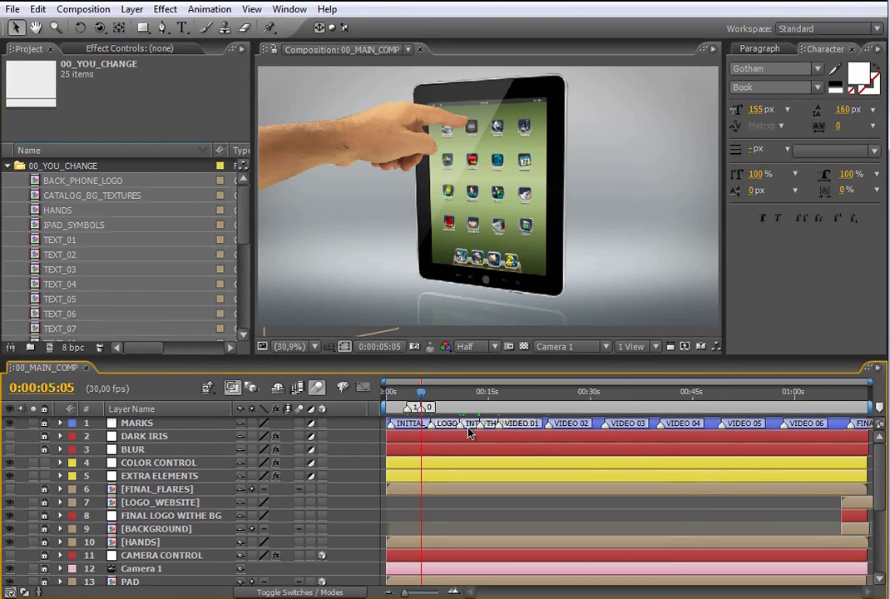
left_click(432, 400)
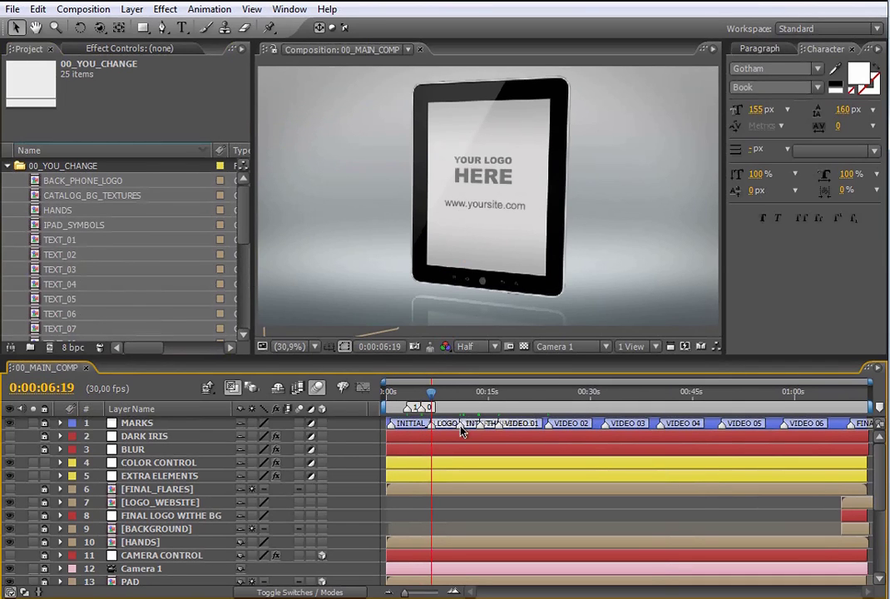
left_click(460, 397)
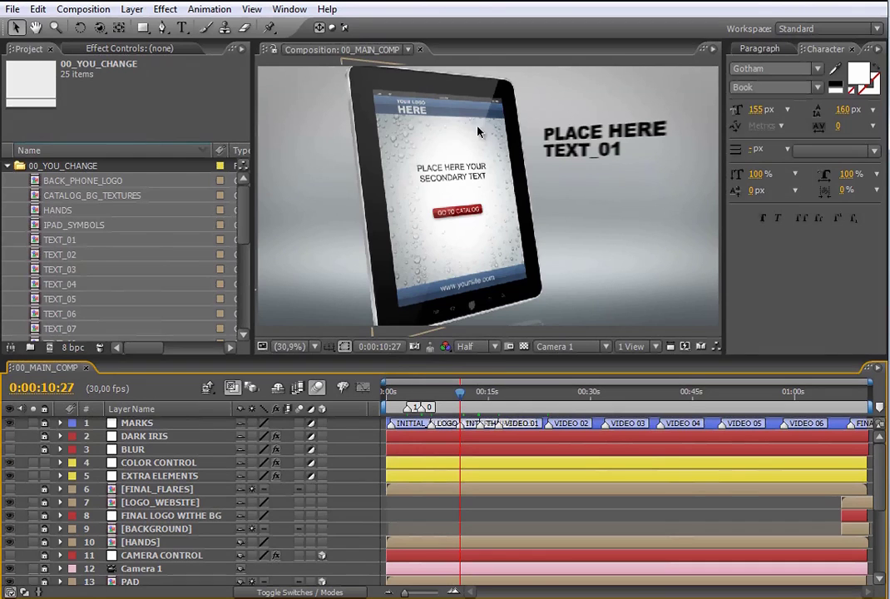
left_click(480, 399)
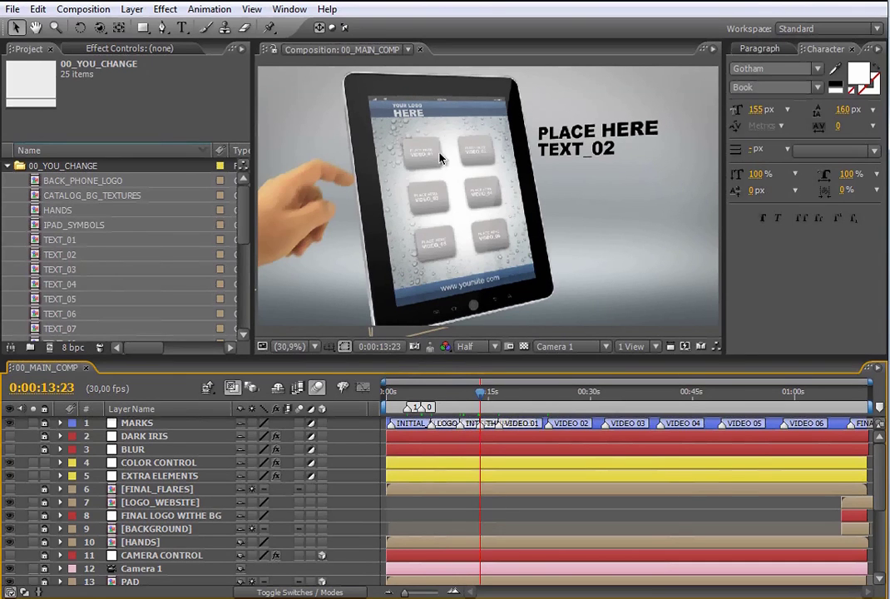
left_click(500, 399)
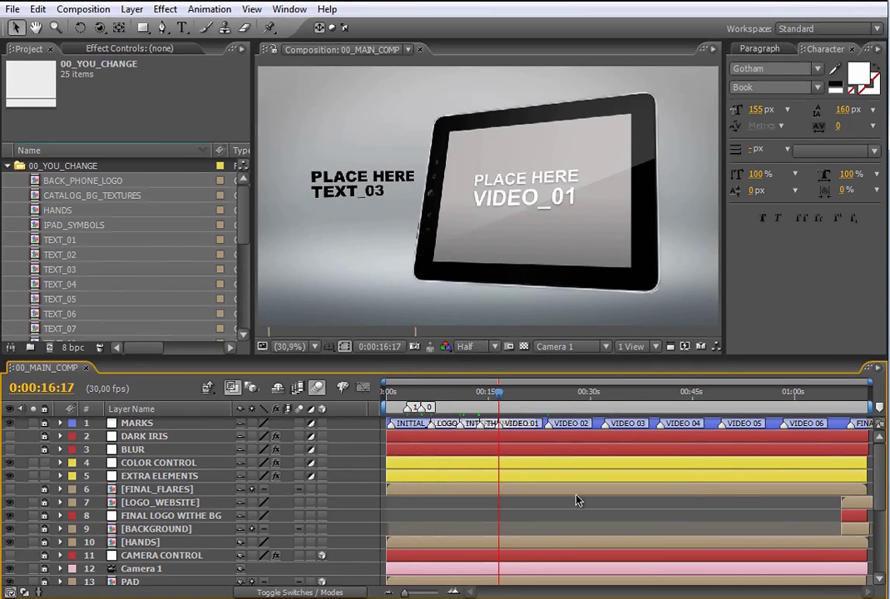
left_click(552, 391)
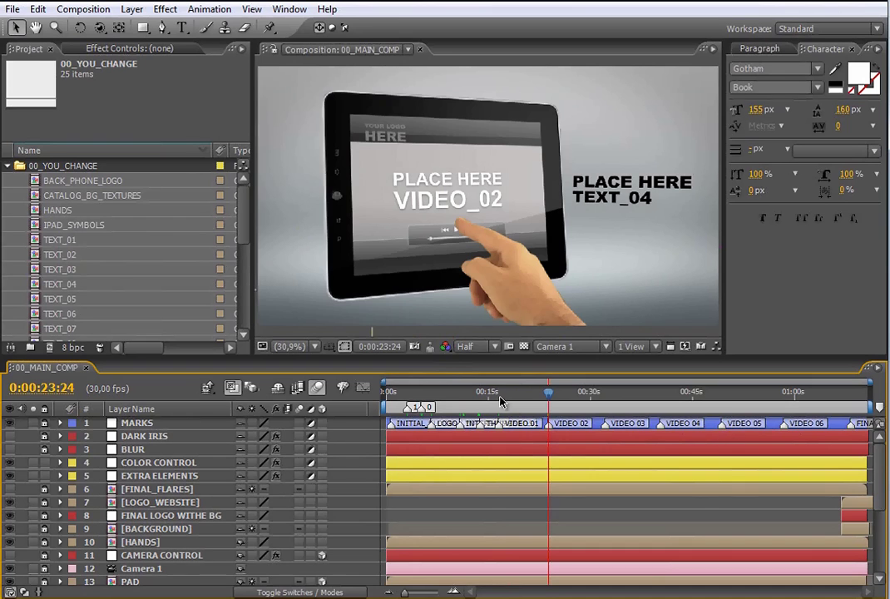
Step: Find the text layers in 00_MAIN_COMP and set the current time to the TEXT_01 marker, at 0:00:11:13
scroll(733, 450, "down", 5)
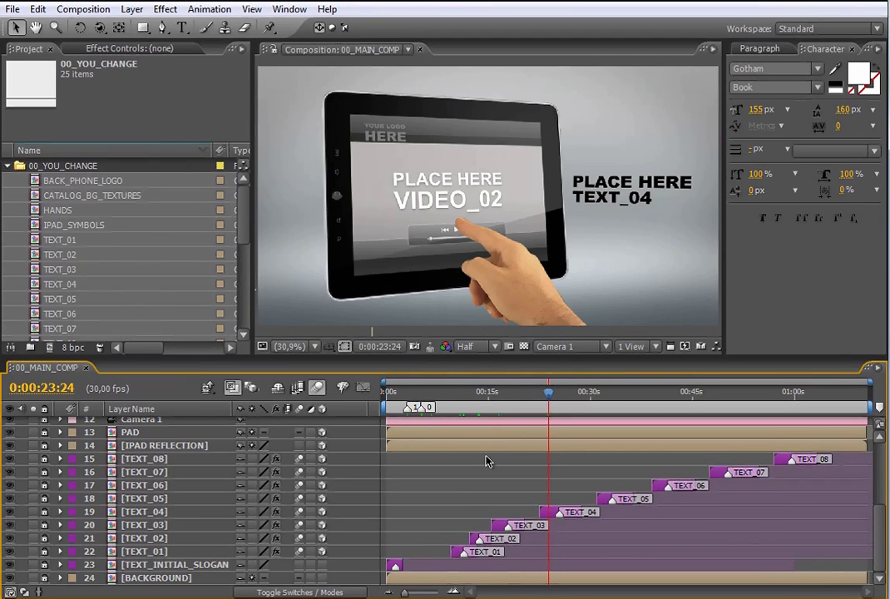
scroll(242, 238, "down", 3)
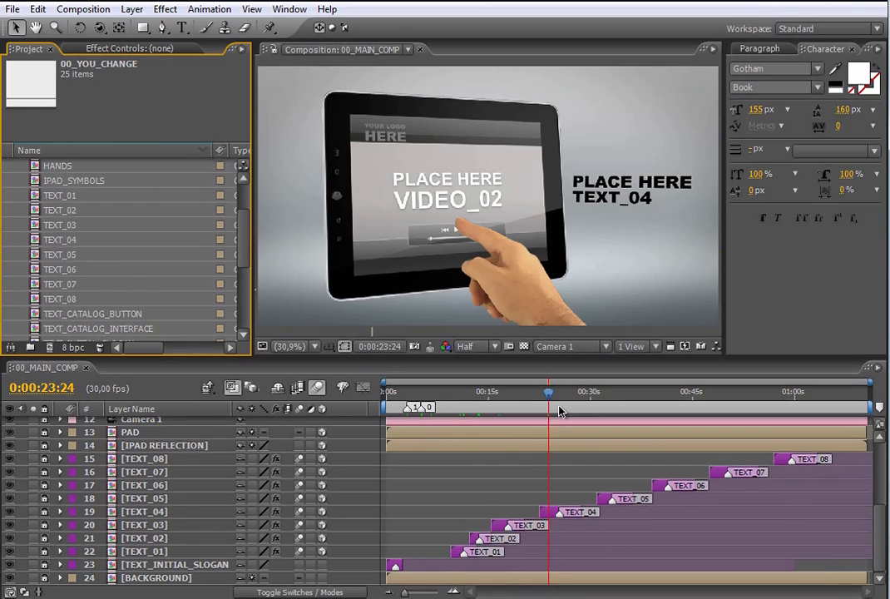
left_click_drag(546, 400, 462, 416)
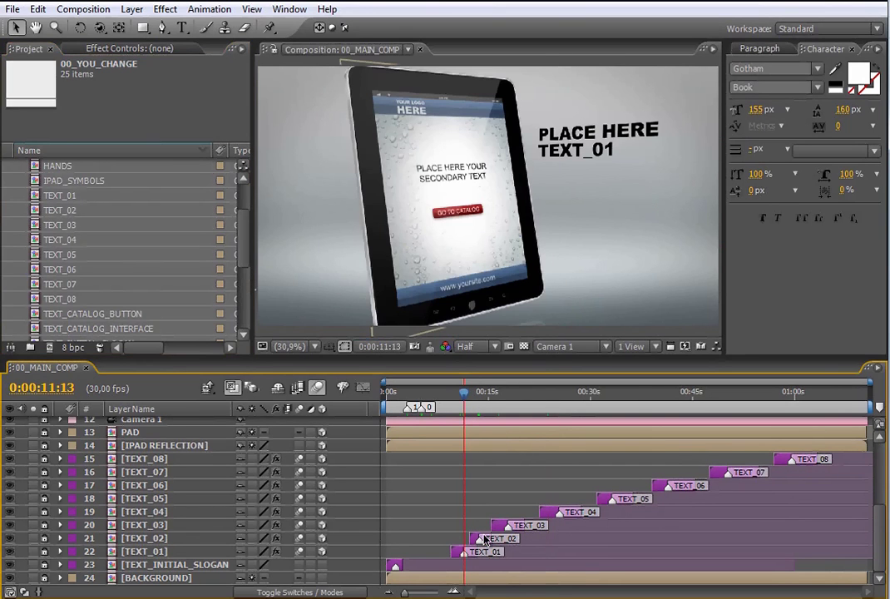
Step: Replace the text in the TEXT_01 composition with "WELCOME TO" and "YOUR CATALOG" on two lines, and return to 00_MAIN_COMP with the Selection tool
left_click(53, 200)
double_click(37, 200)
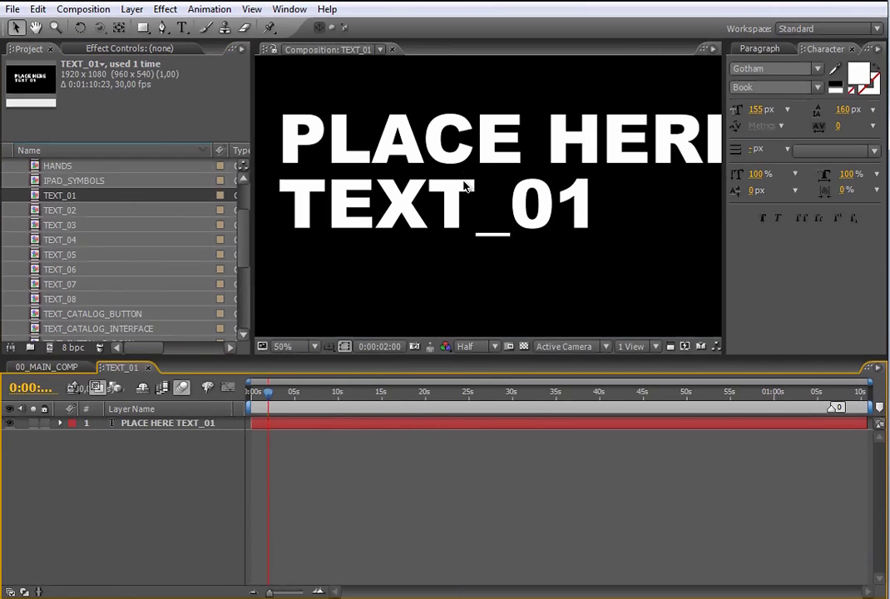
scroll(466, 161, "down", 2)
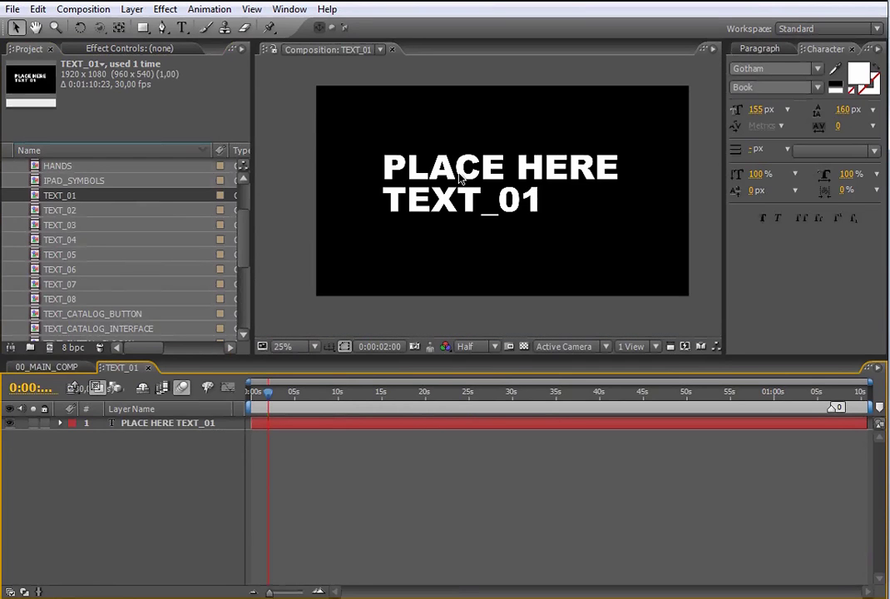
left_click(463, 178)
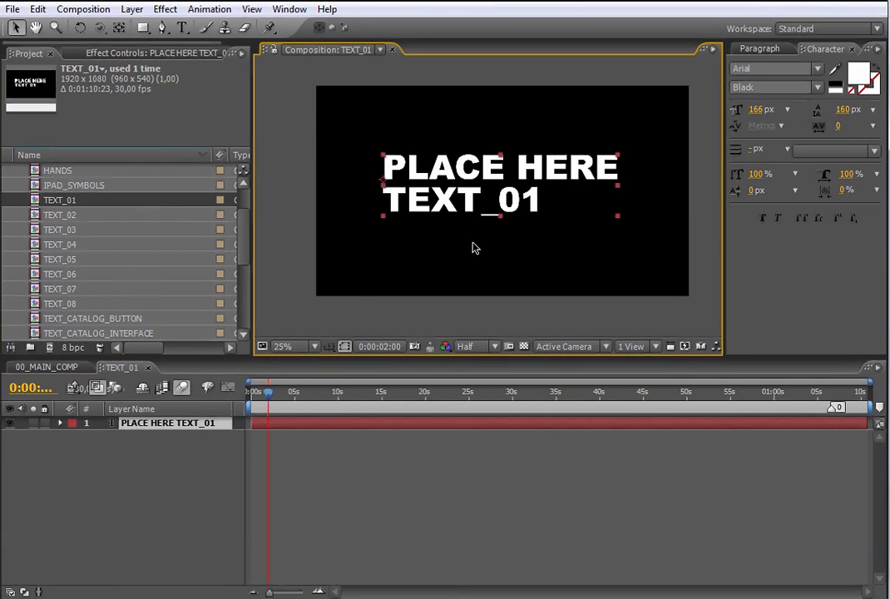
double_click(460, 171)
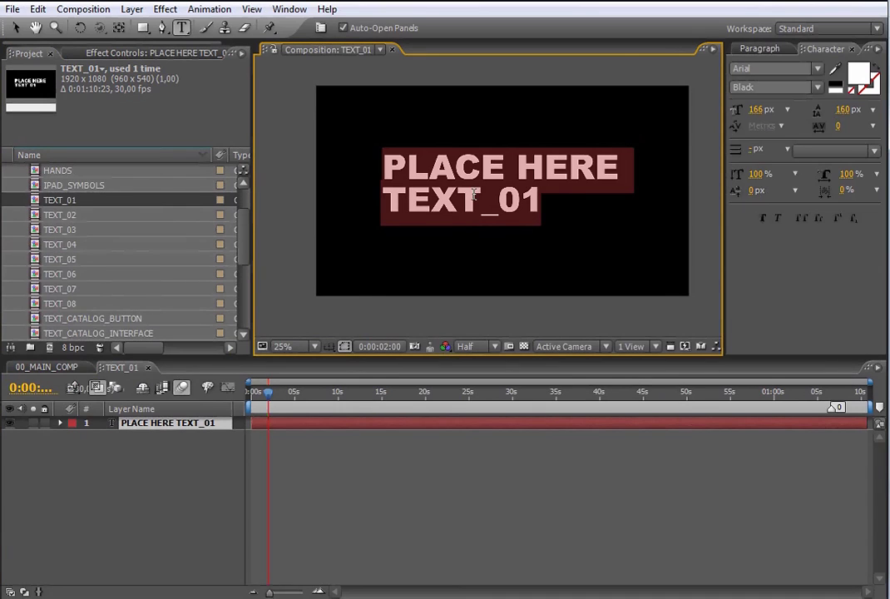
type("WELCOME TO")
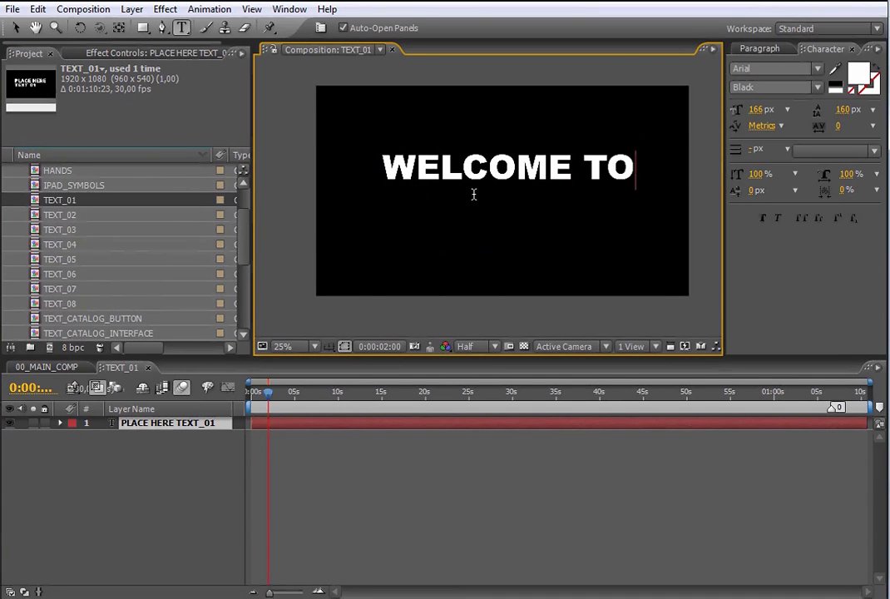
key("Return")
type("YOUR")
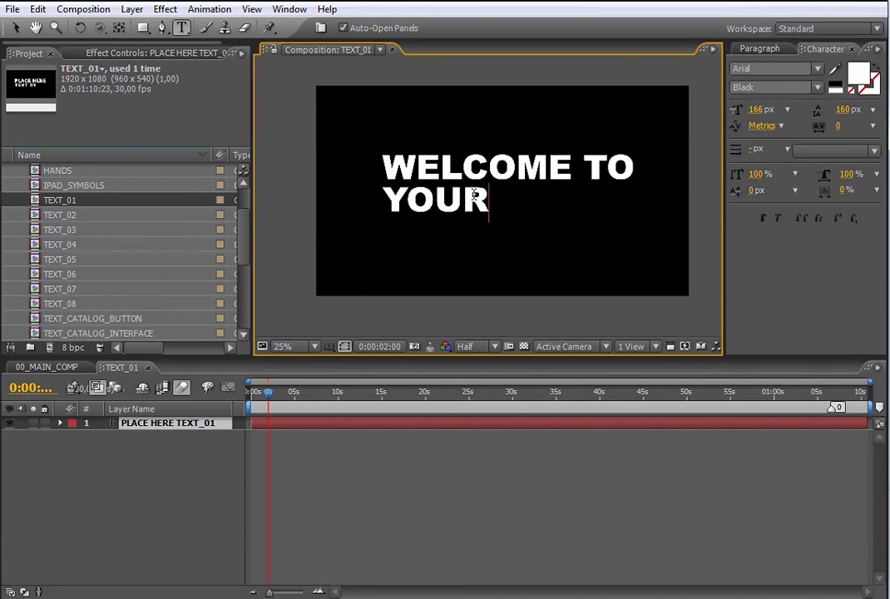
type(" CATALOG")
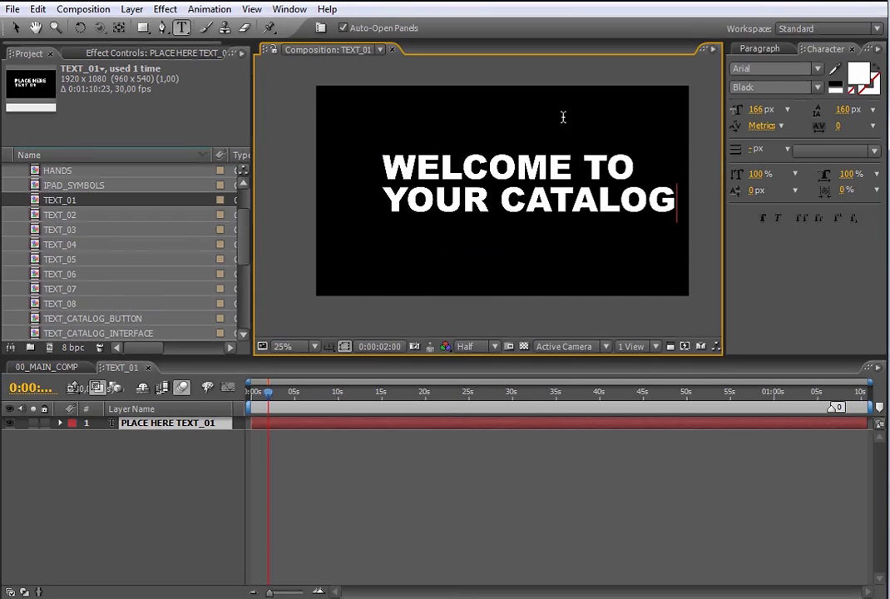
left_click(394, 451)
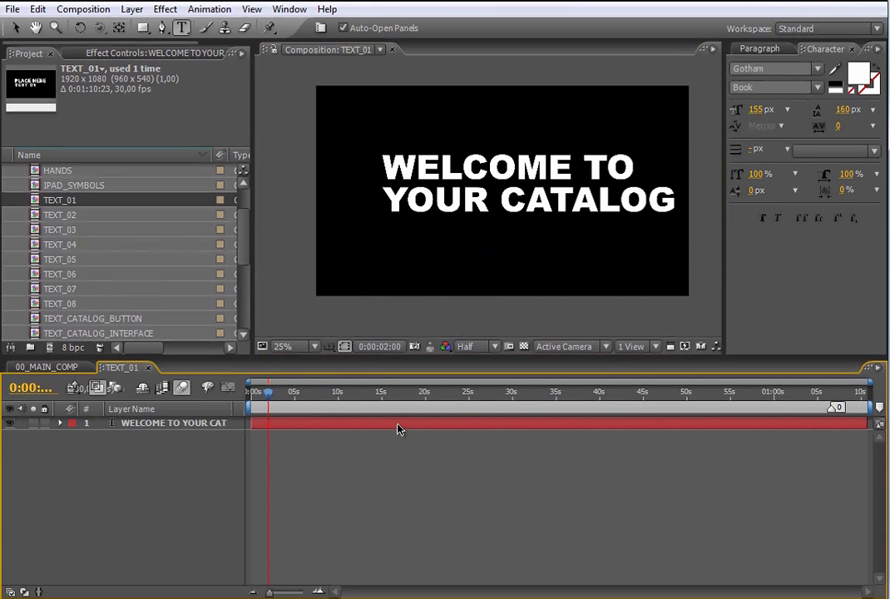
left_click(70, 372)
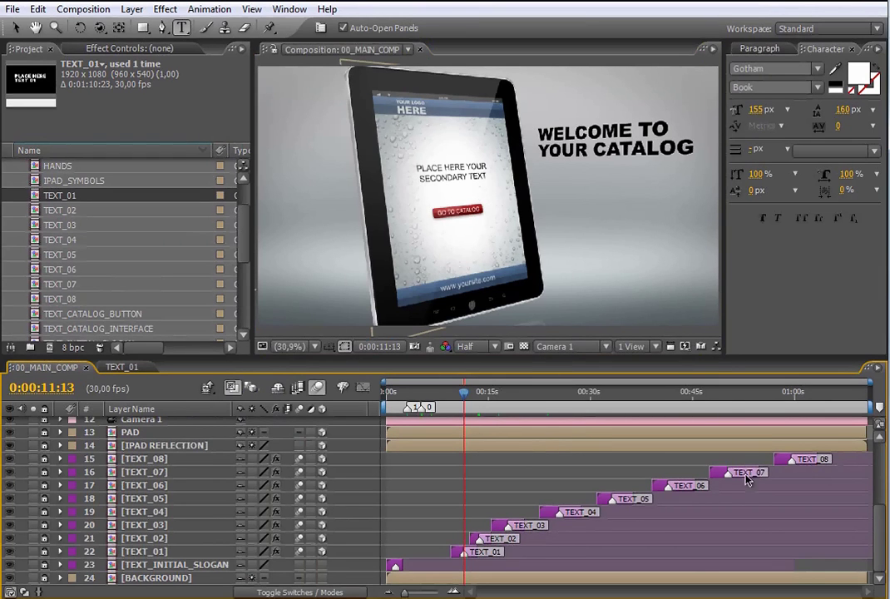
left_click(15, 27)
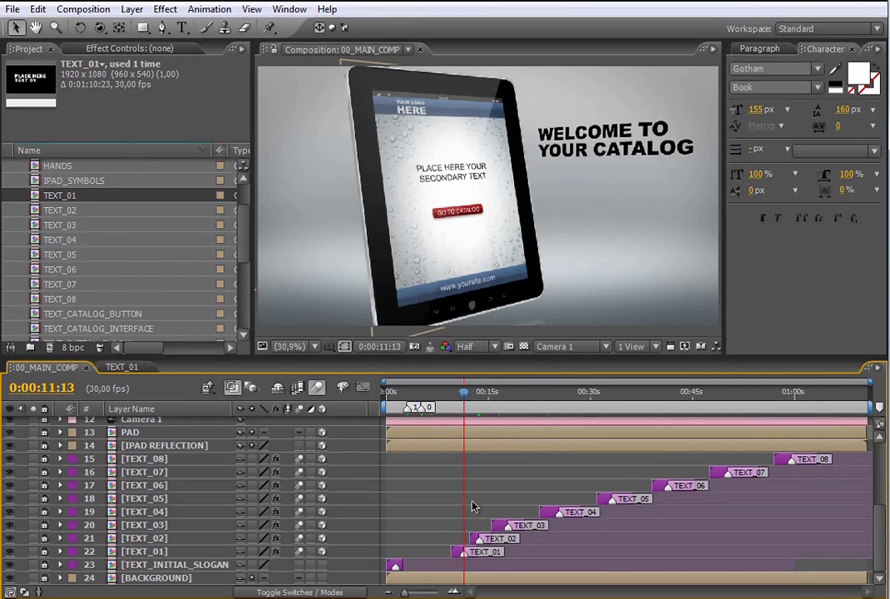
Step: Preview the TEXT_02 and TEXT_03 marker frames in 00_MAIN_COMP and identify the TEXT_02 composition in the project
left_click(479, 406)
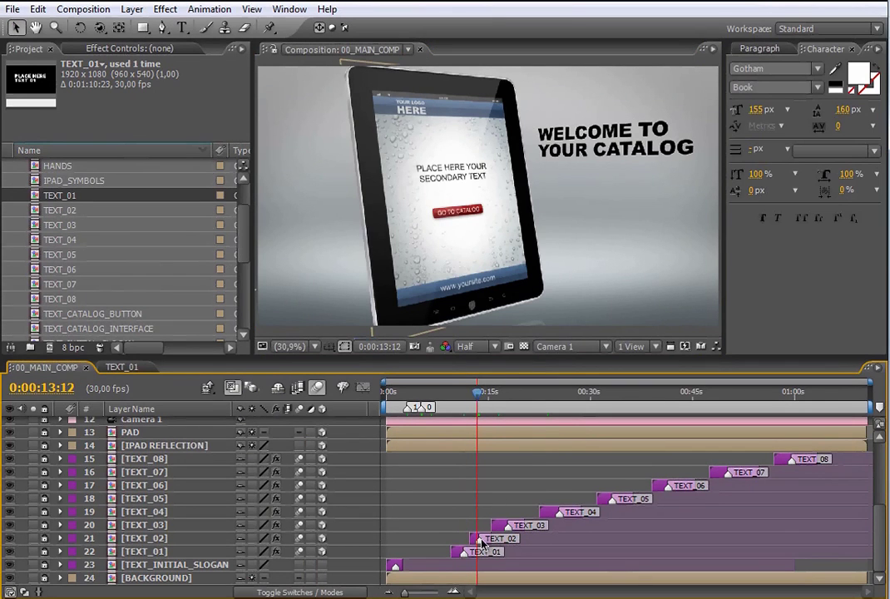
left_click(60, 211)
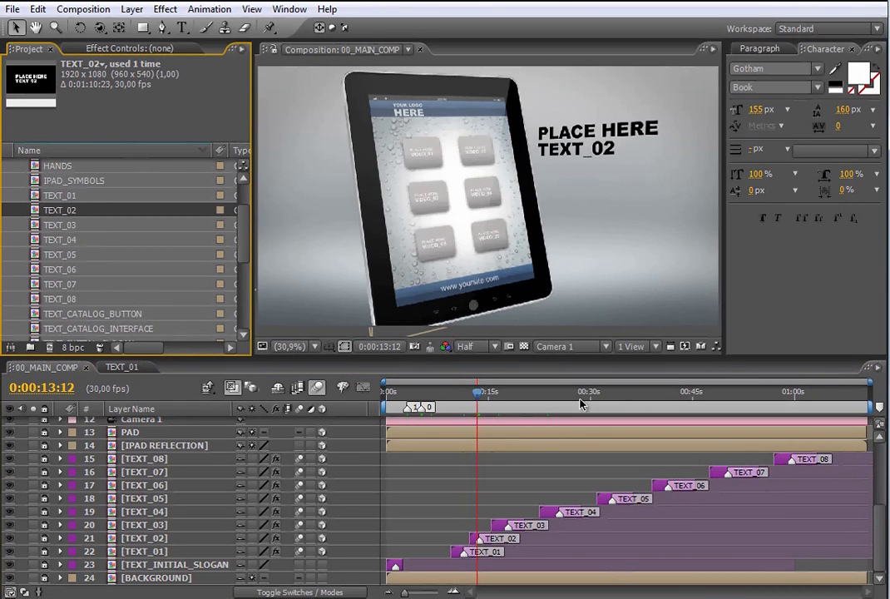
left_click(509, 400)
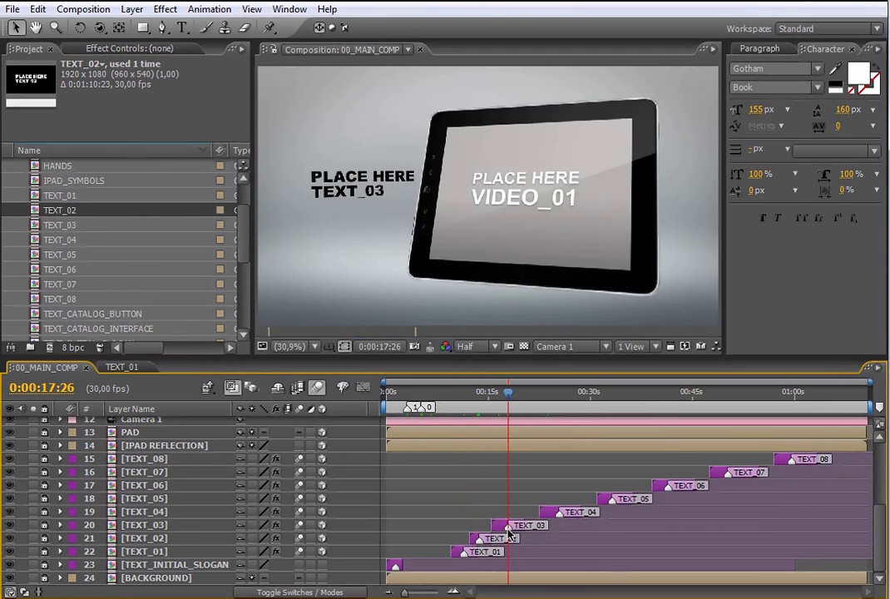
left_click(480, 401)
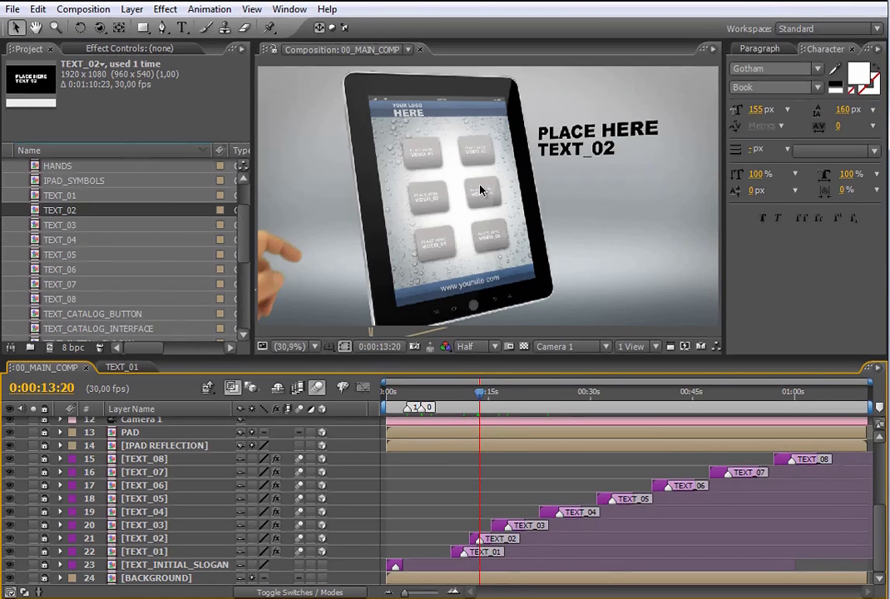
Step: Preview the INITIAL_SLOGAN and logo/site marker frames in 00_MAIN_COMP and identify the TEXT_INITIAL_SLOGAN and TEXT_YOUR_SITE compositions in the project
left_click_drag(246, 248, 247, 308)
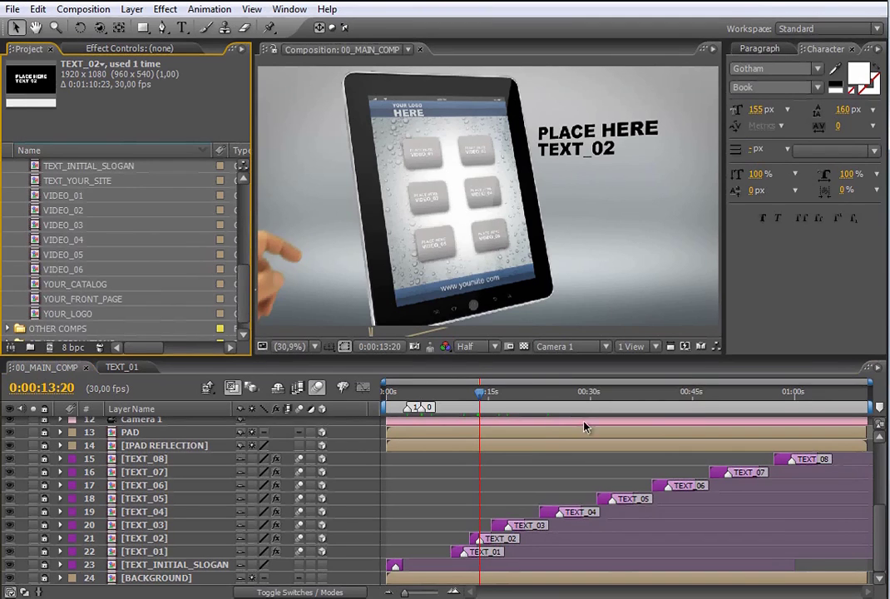
left_click_drag(869, 382, 604, 382)
scroll(738, 454, "up", 5)
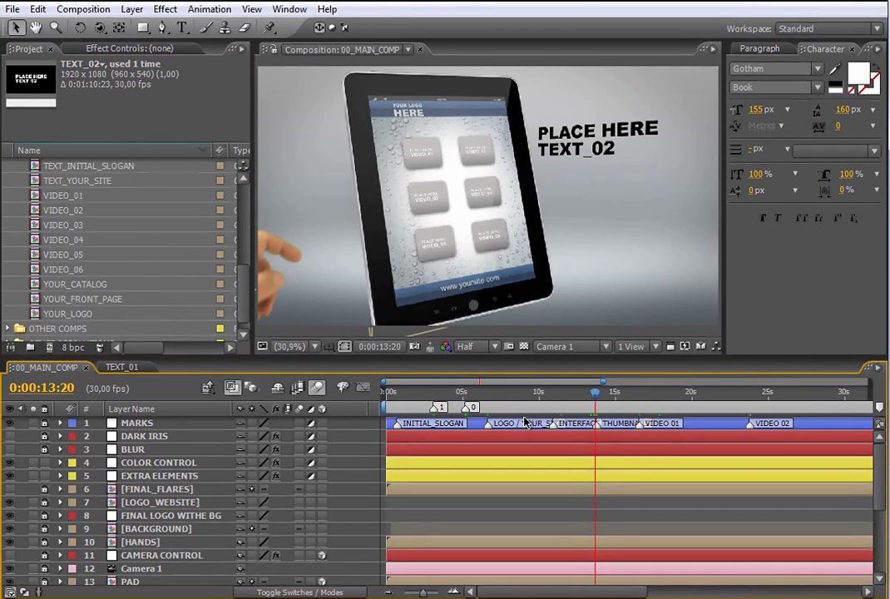
left_click(398, 400)
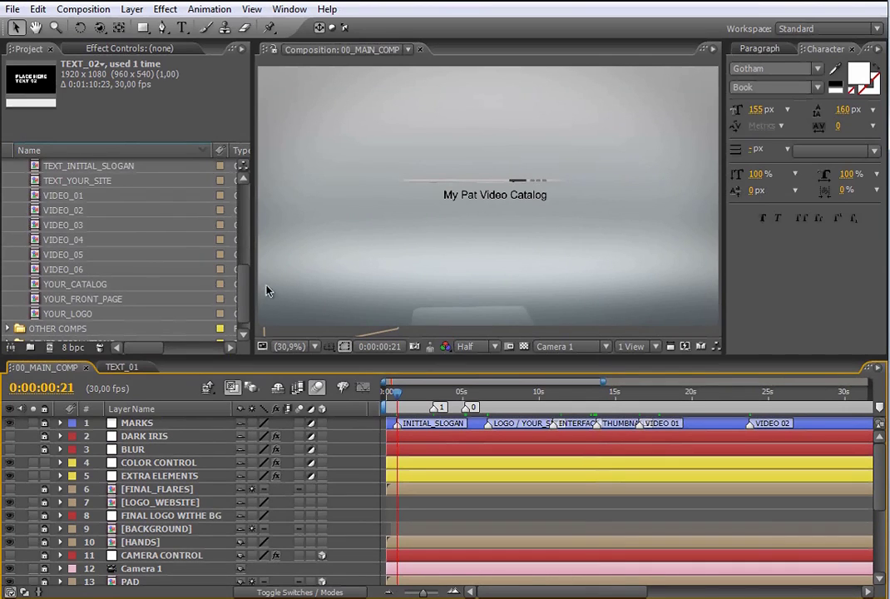
left_click_drag(247, 305, 244, 285)
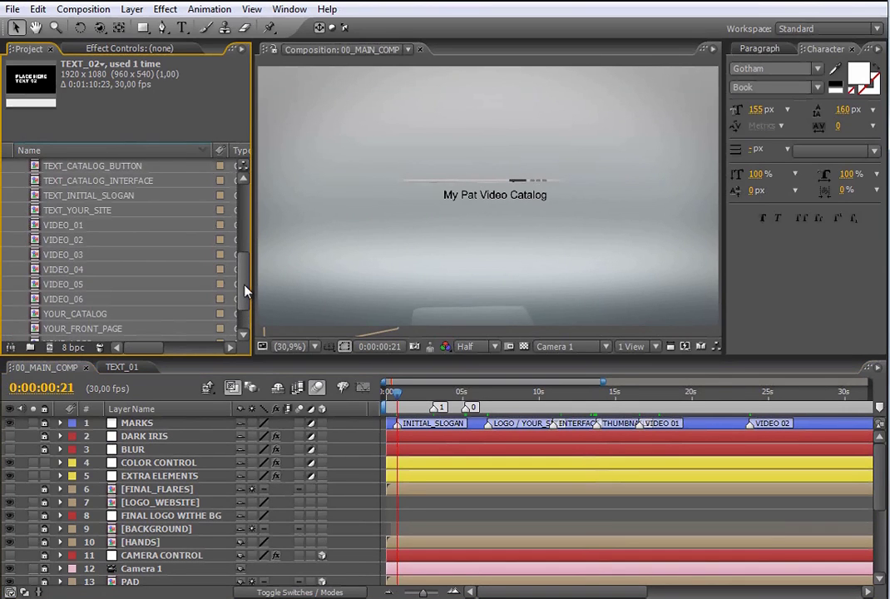
left_click(93, 197)
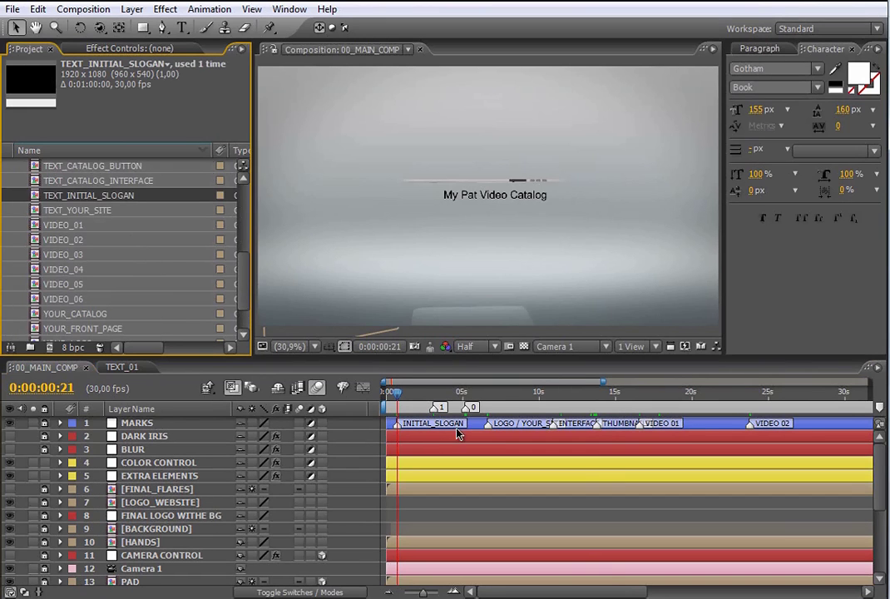
left_click(488, 393)
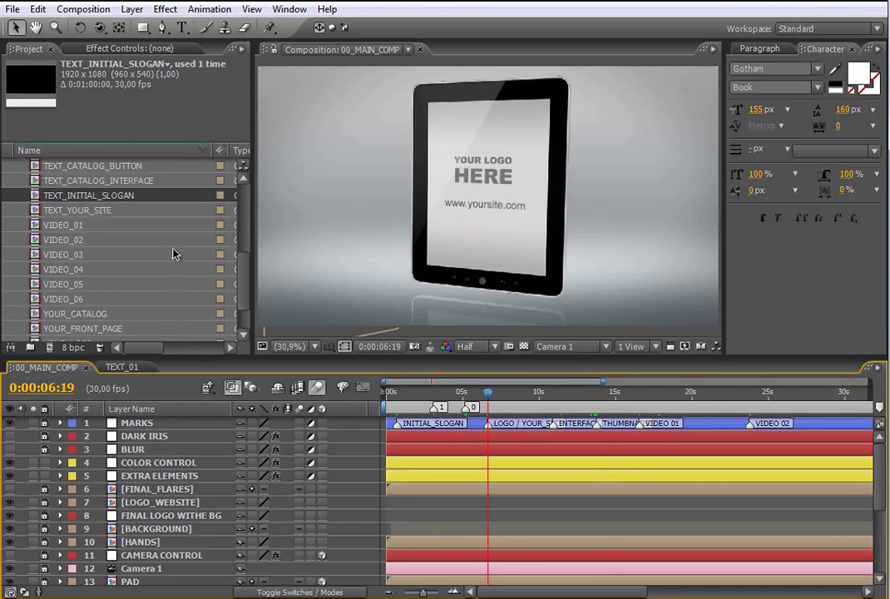
left_click(93, 212)
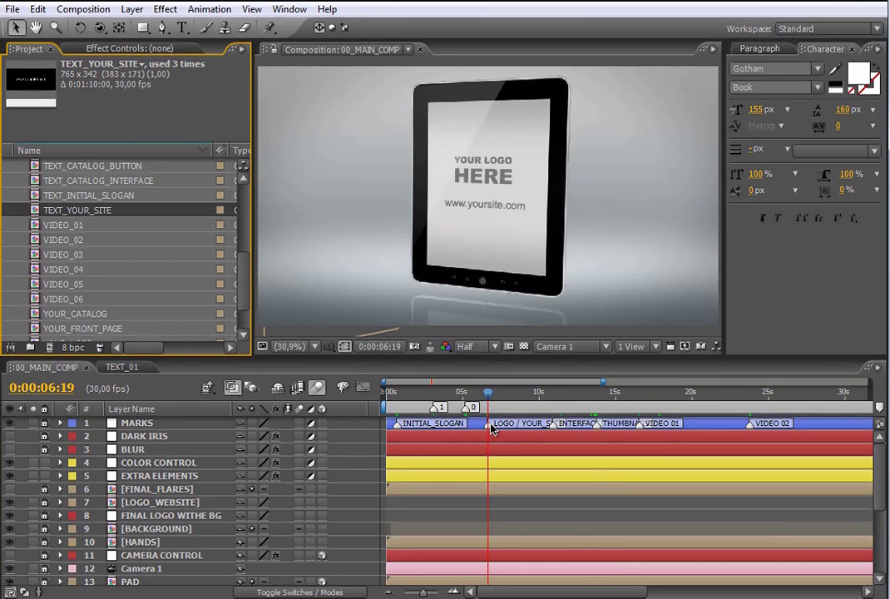
Step: From the interface marker at 0:00:10:27, replace the TEXT_CATALOG_INTERFACE text with "NAVEGATE OUR" and "CATALOG" on two lines, and close that composition
left_click(553, 400)
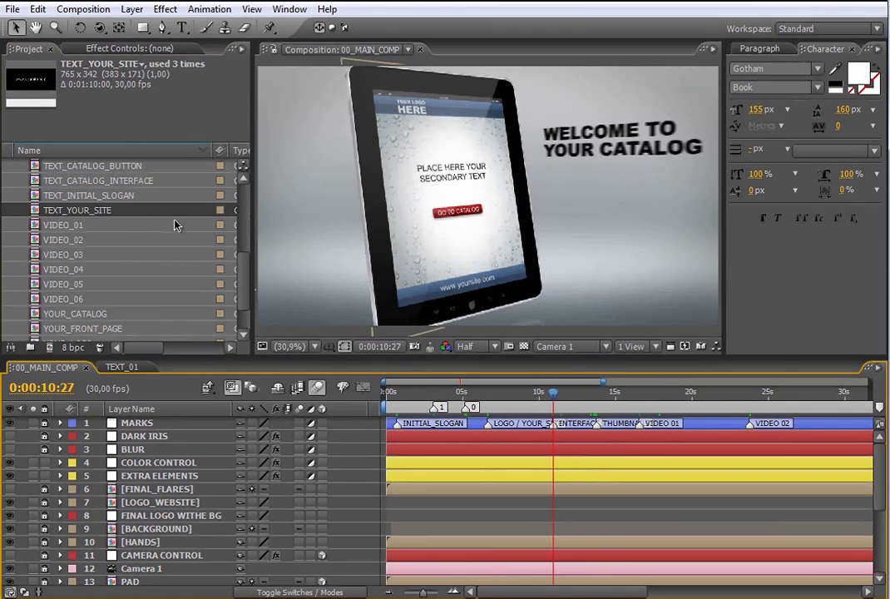
left_click(123, 179)
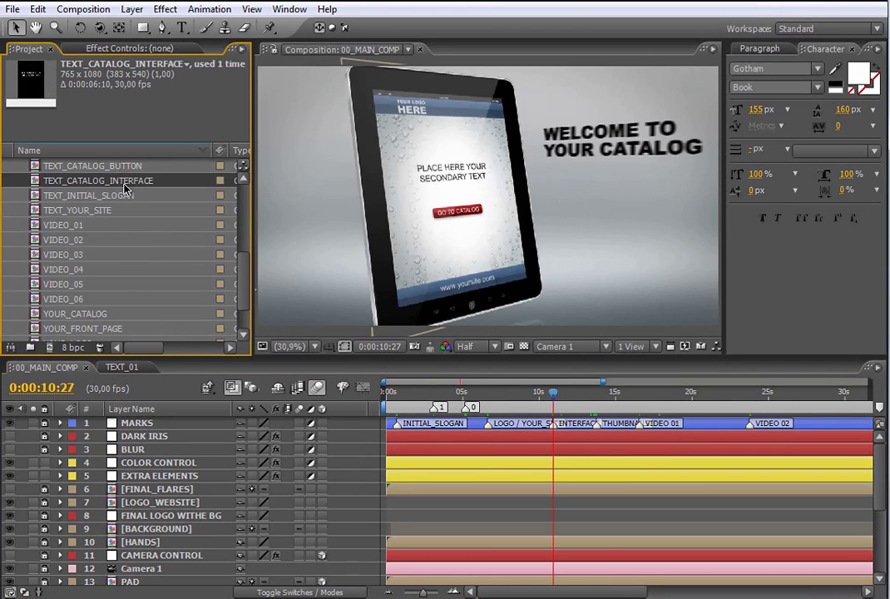
double_click(124, 185)
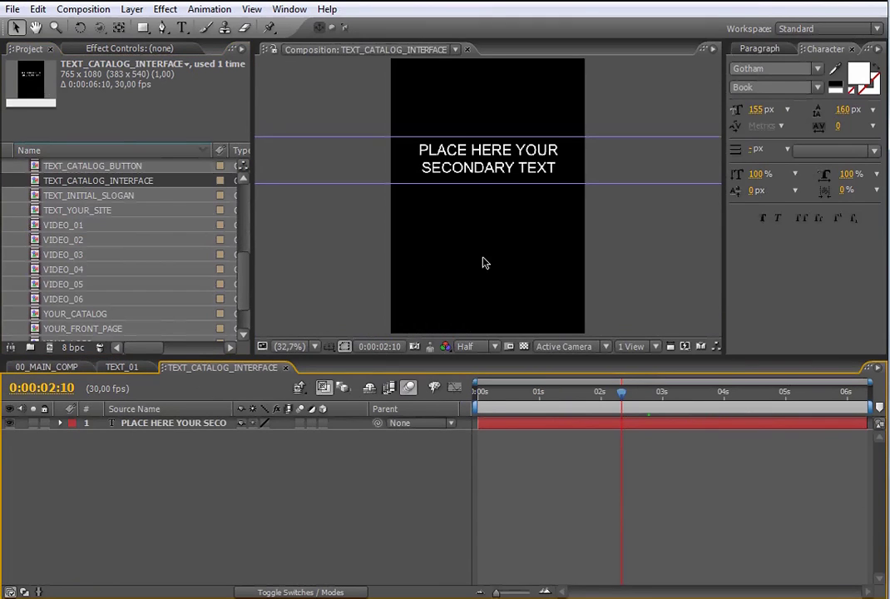
left_click(505, 165)
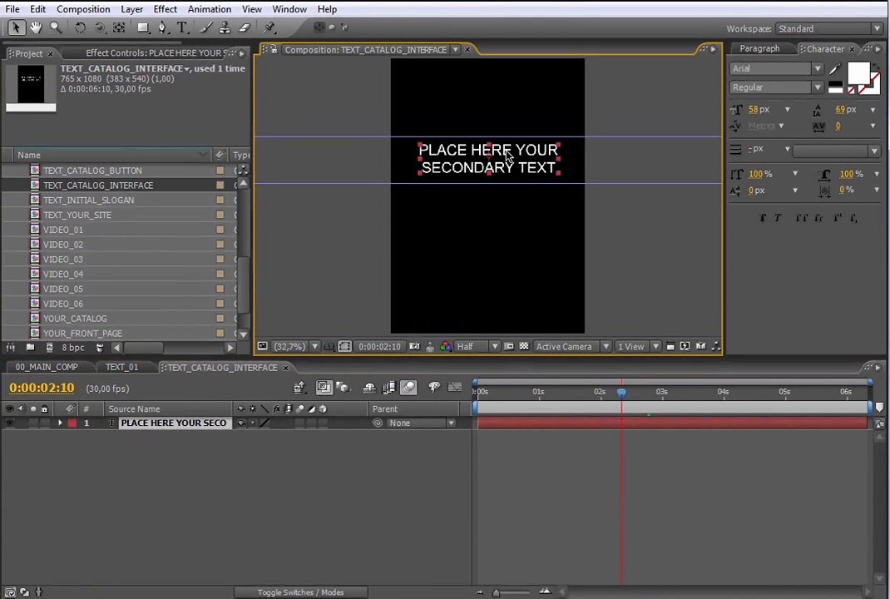
double_click(505, 166)
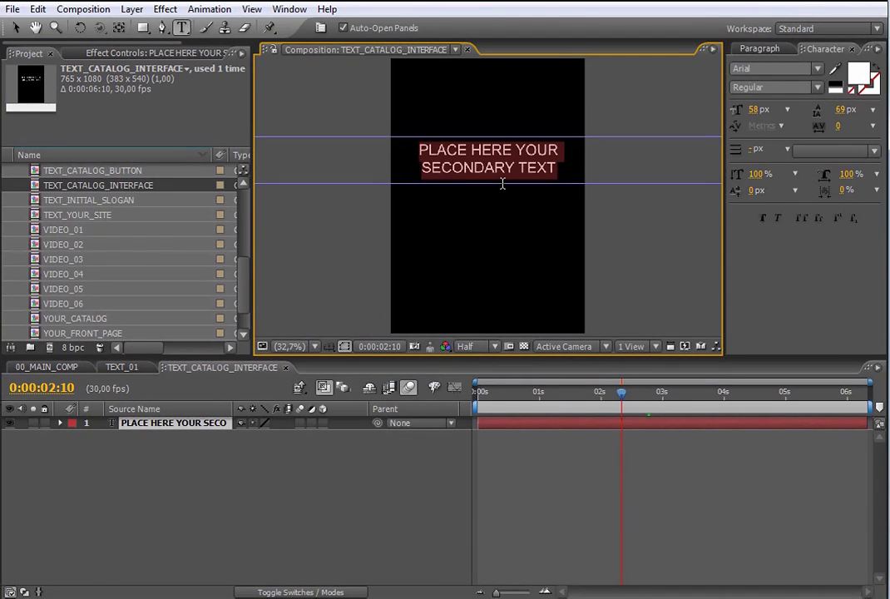
type("NAVEGATE OUR")
key("Return")
type("CATALOG")
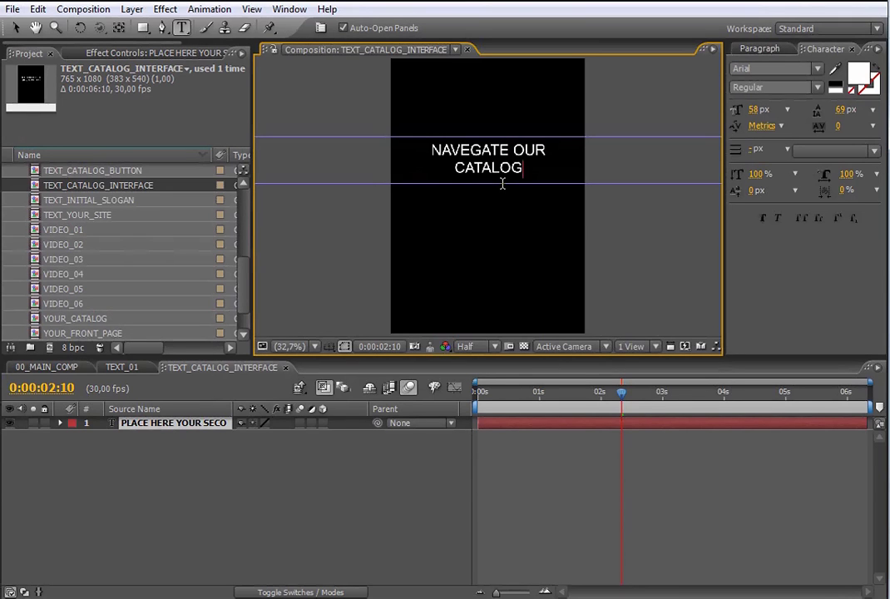
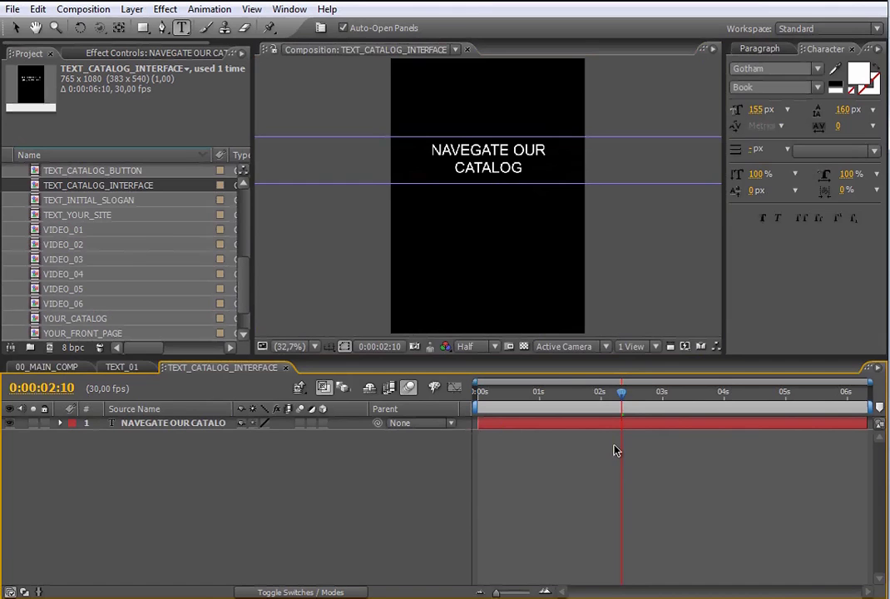
left_click(71, 368)
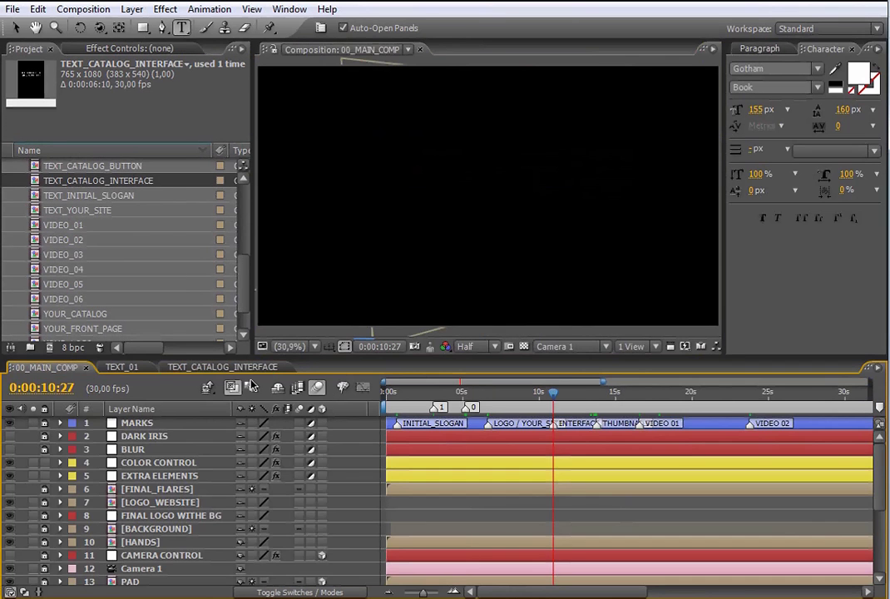
left_click(275, 367)
left_click(285, 369)
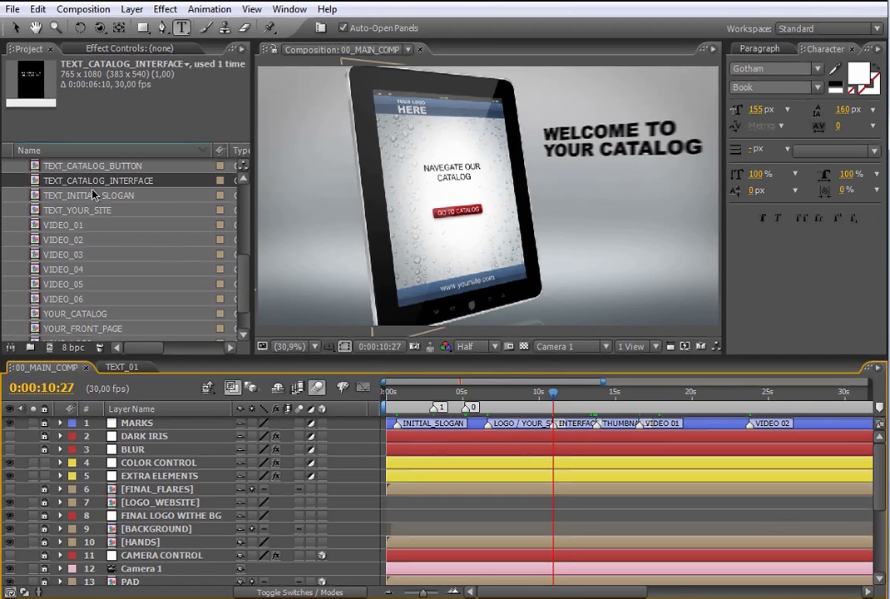
Step: Replace the text in the TEXT_CATALOG_BUTTON composition with "ENTER NOW" and return to 00_MAIN_COMP
left_click(106, 169)
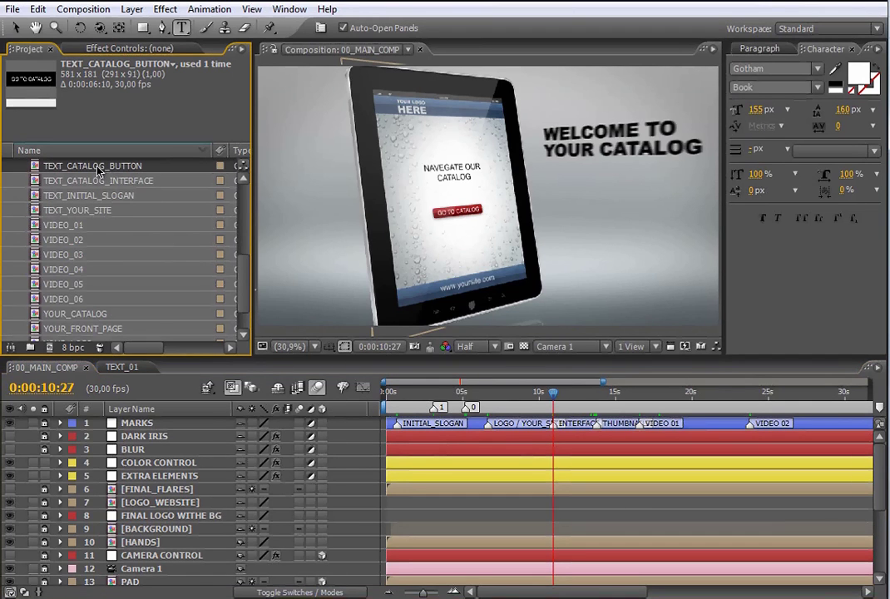
double_click(97, 170)
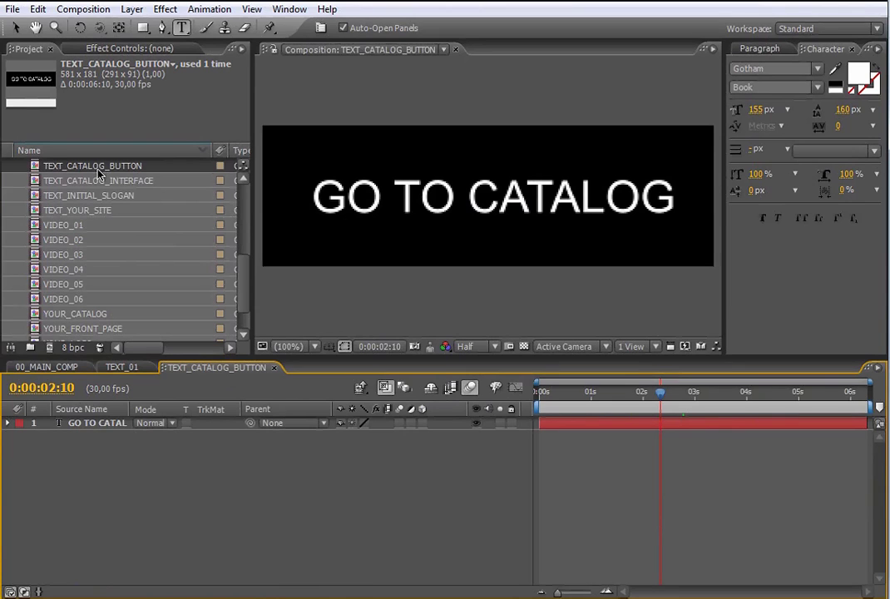
double_click(483, 211)
left_click_drag(313, 198, 717, 208)
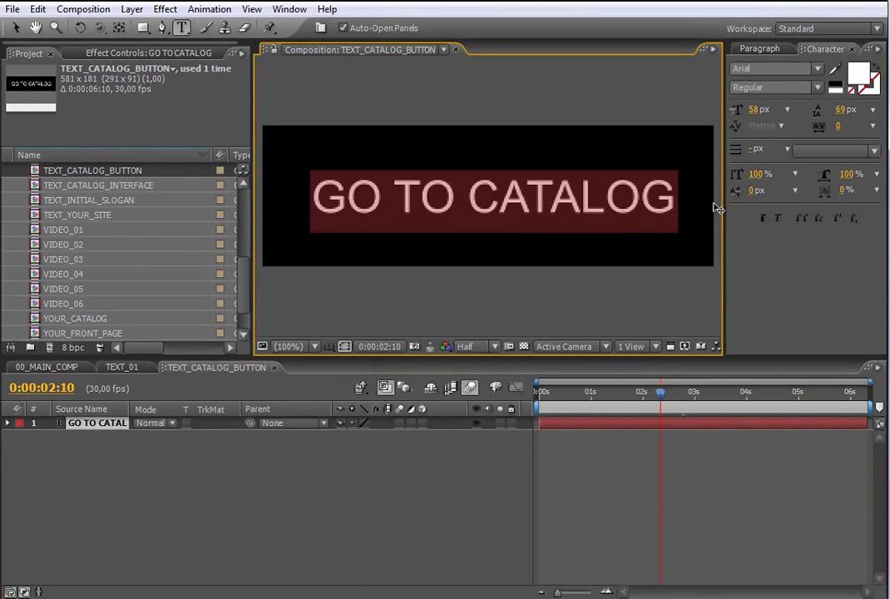
type("ENTER NOW")
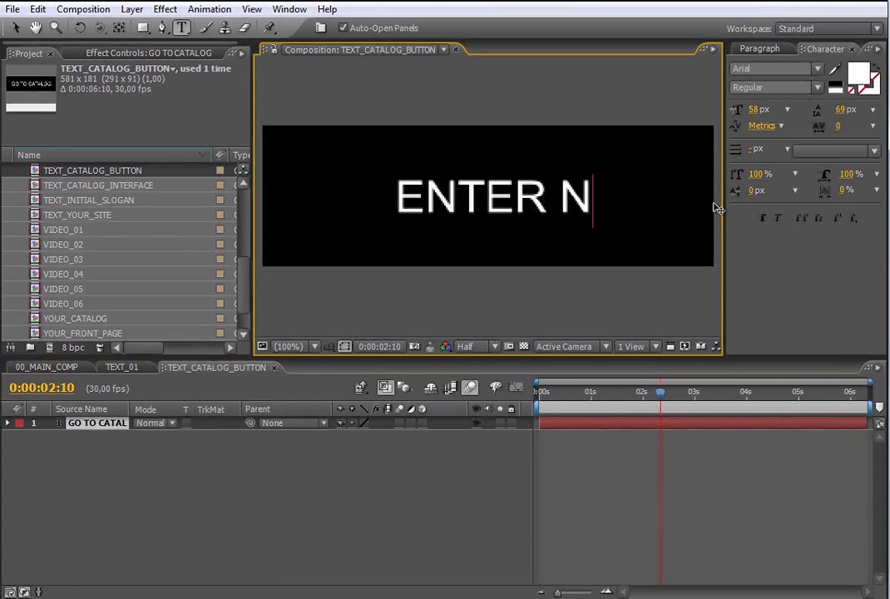
left_click(48, 367)
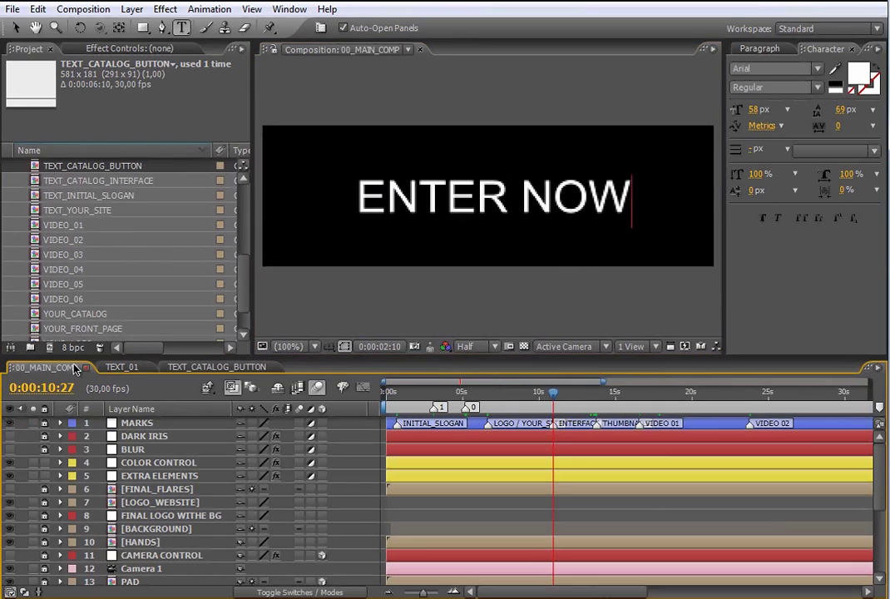
key("Caps_Lock")
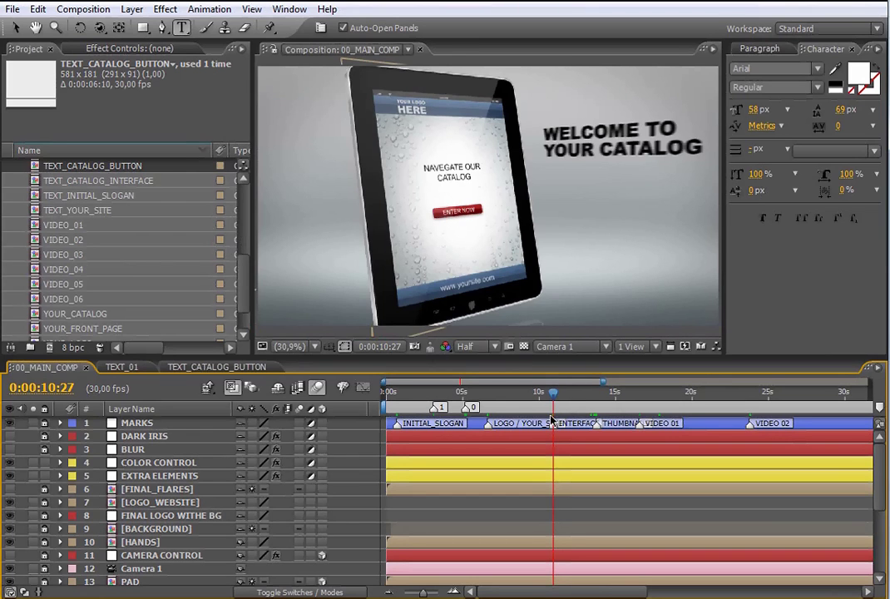
Step: Close the TEXT_CATALOG_BUTTON and TEXT_01 compositions and activate the Selection tool in 00_MAIN_COMP
left_click(258, 369)
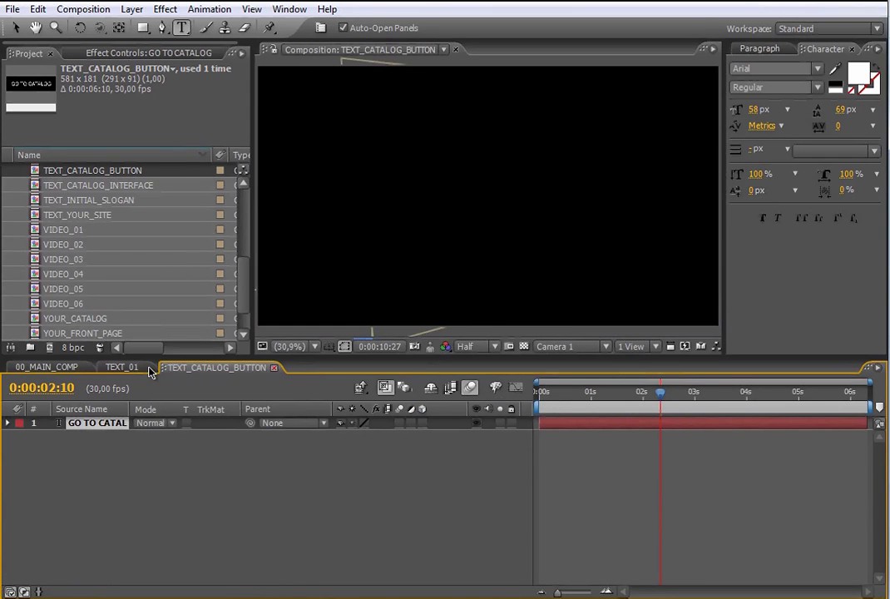
key("ctrl+w")
left_click(149, 371)
left_click(149, 369)
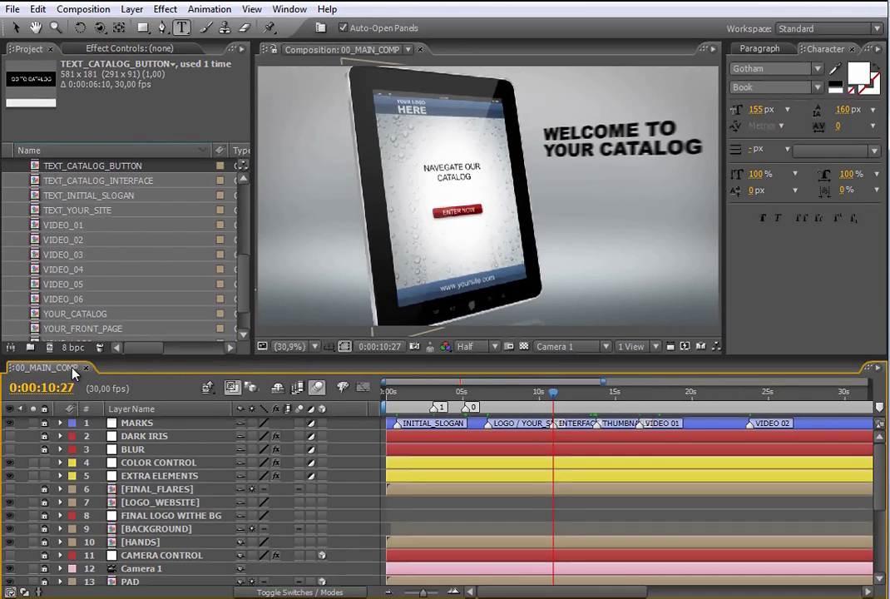
key("v")
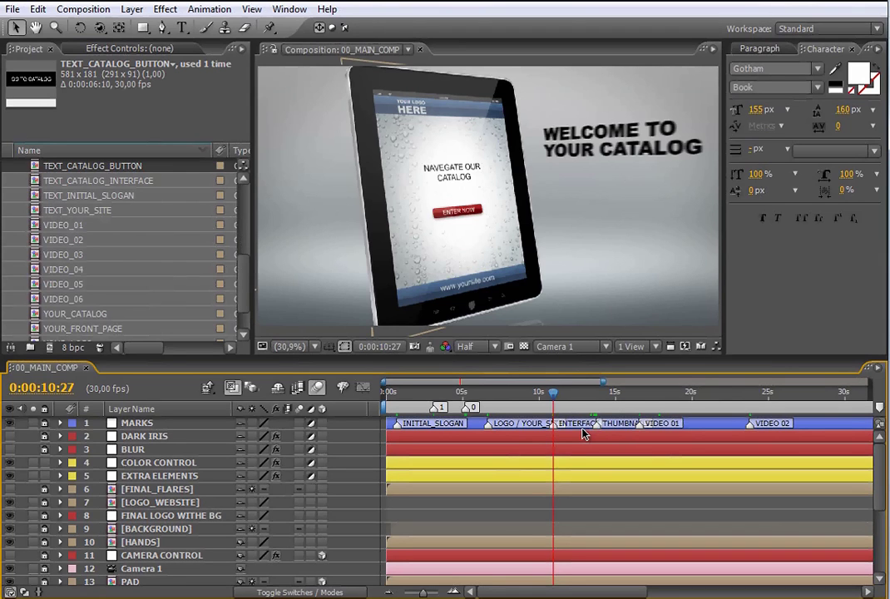
Step: Preview the 00_MAIN_COMP frames at the thumbnails, VIDEO 01 and VIDEO 02 markers, ending on VIDEO 01 at 0:00:16:17
key("k")
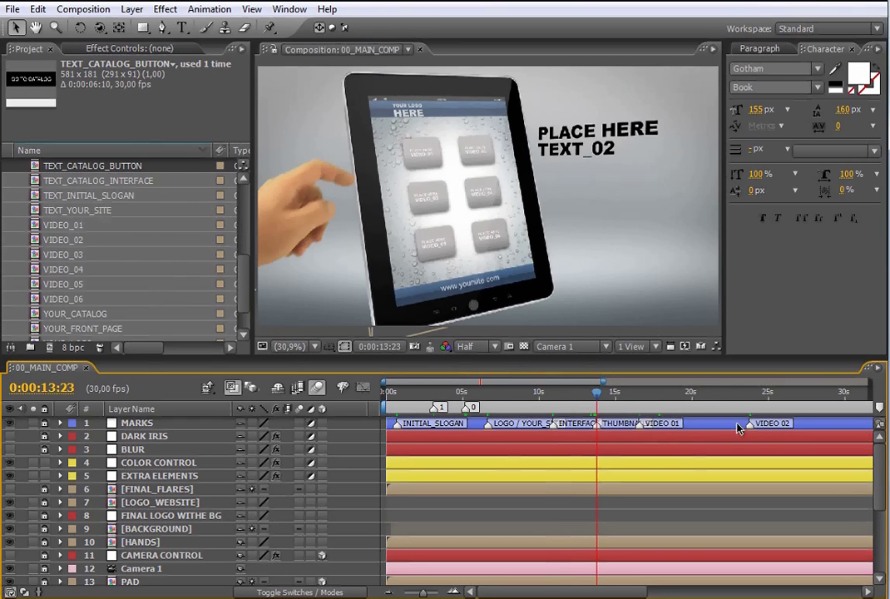
key("k")
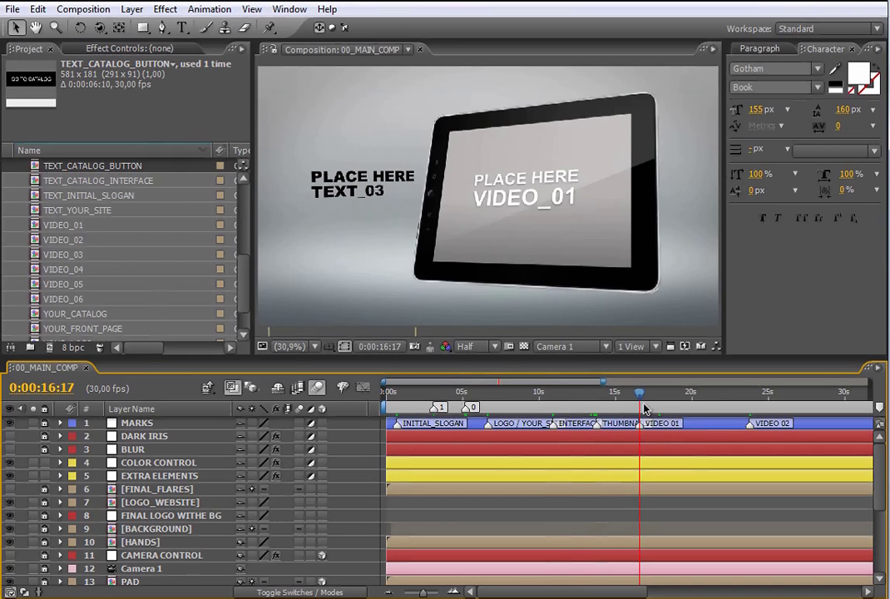
left_click(752, 397)
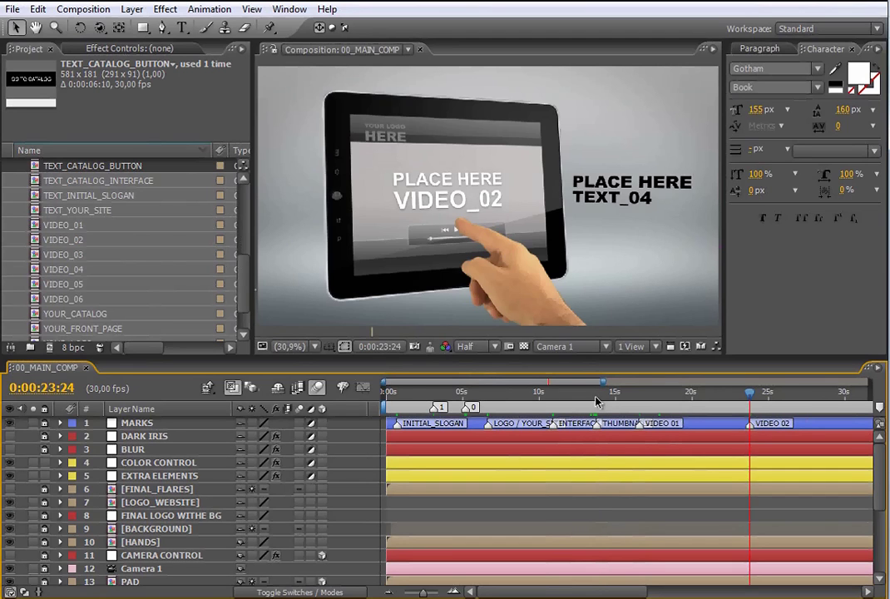
left_click(595, 397)
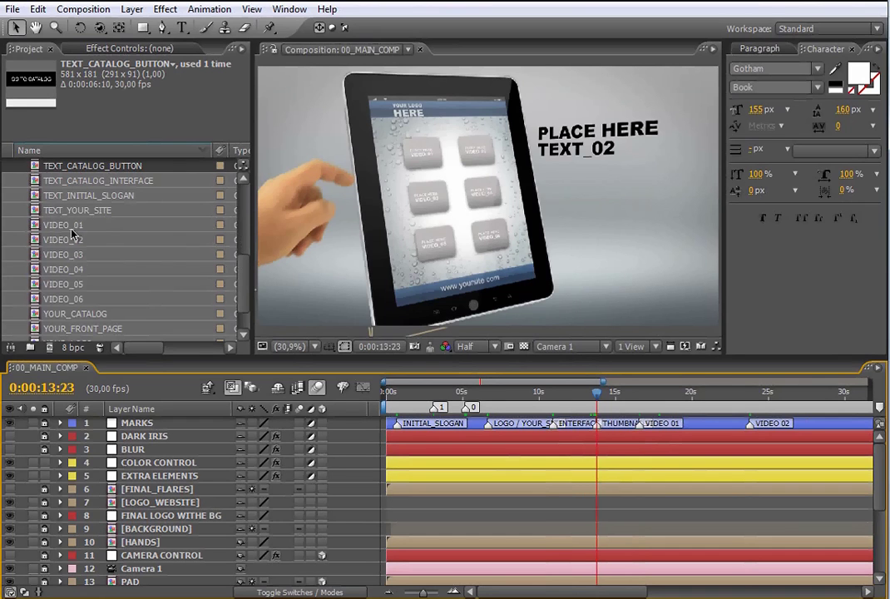
left_click(639, 401)
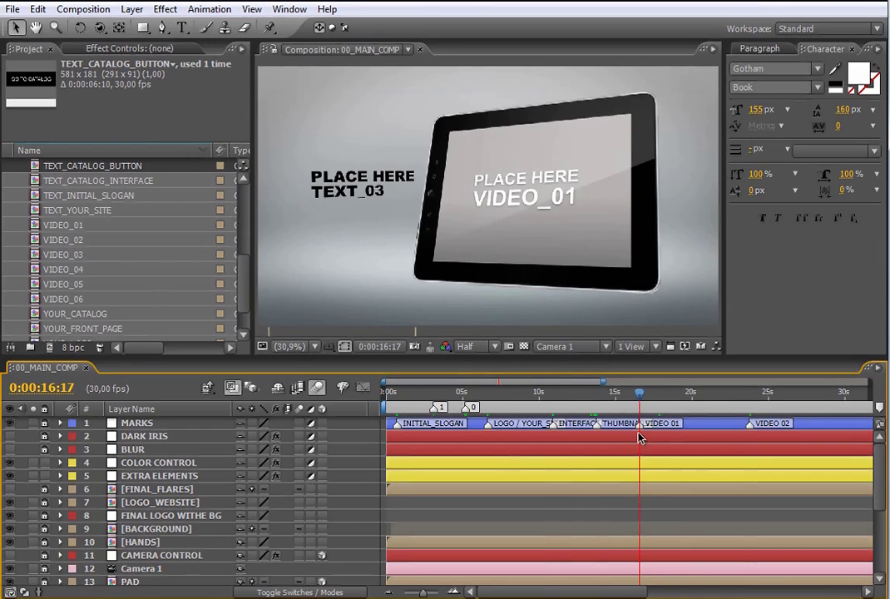
Step: Open the VIDEO_01 composition and add video55125.1440X1080.mov from the 00_ELEMENTS folder as its top layer
left_click(50, 225)
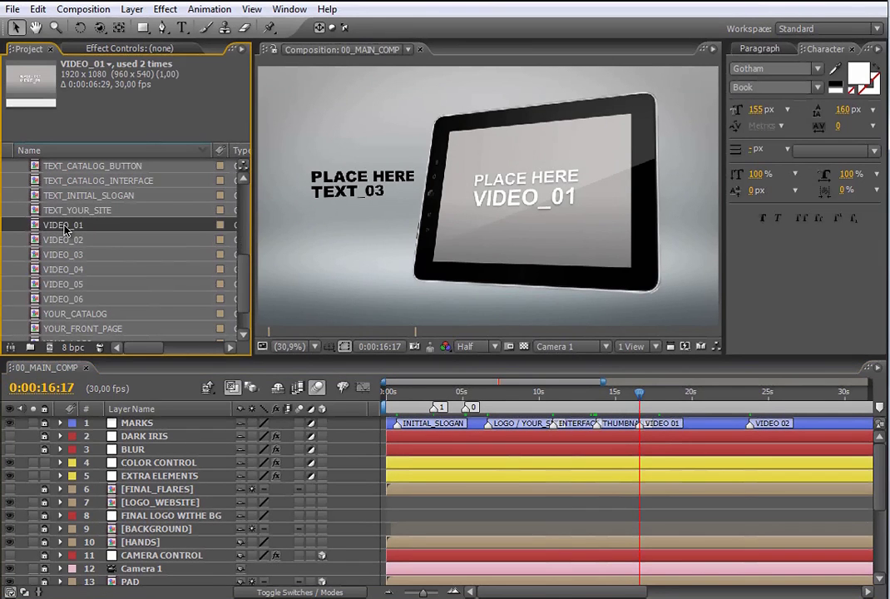
double_click(58, 227)
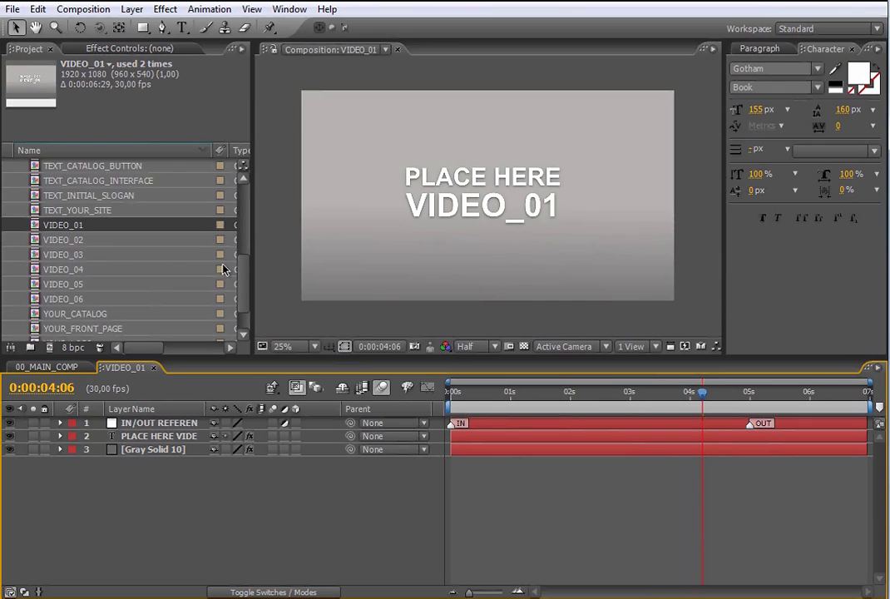
scroll(204, 249, "down", 1)
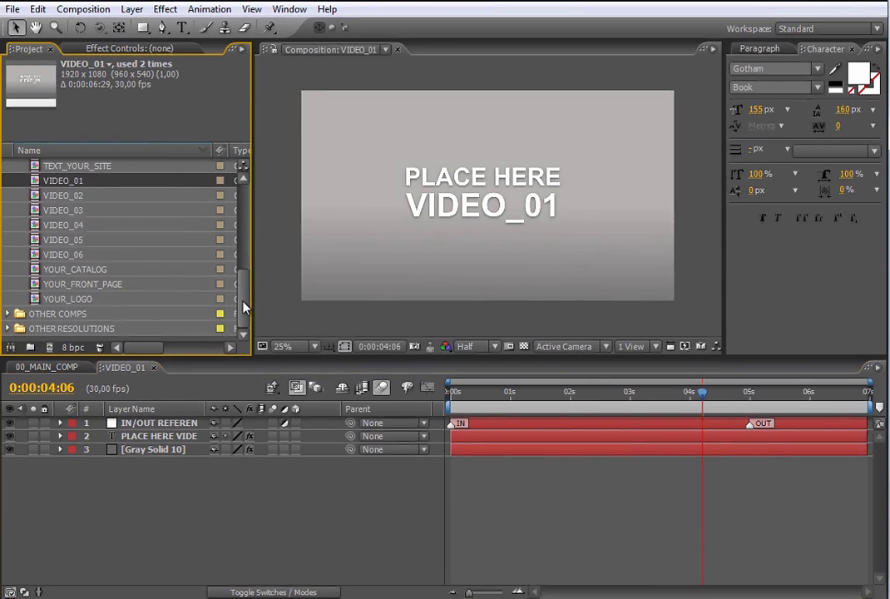
left_click(9, 313)
left_click(22, 241)
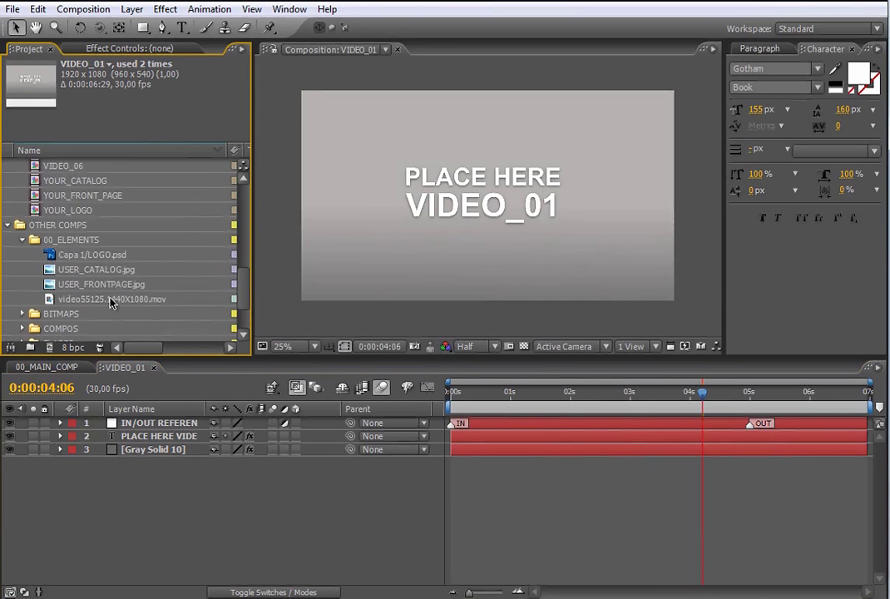
left_click(96, 300)
mouse_move(97, 303)
left_mouse_down()
mouse_move(434, 372)
mouse_move(486, 430)
left_mouse_up()
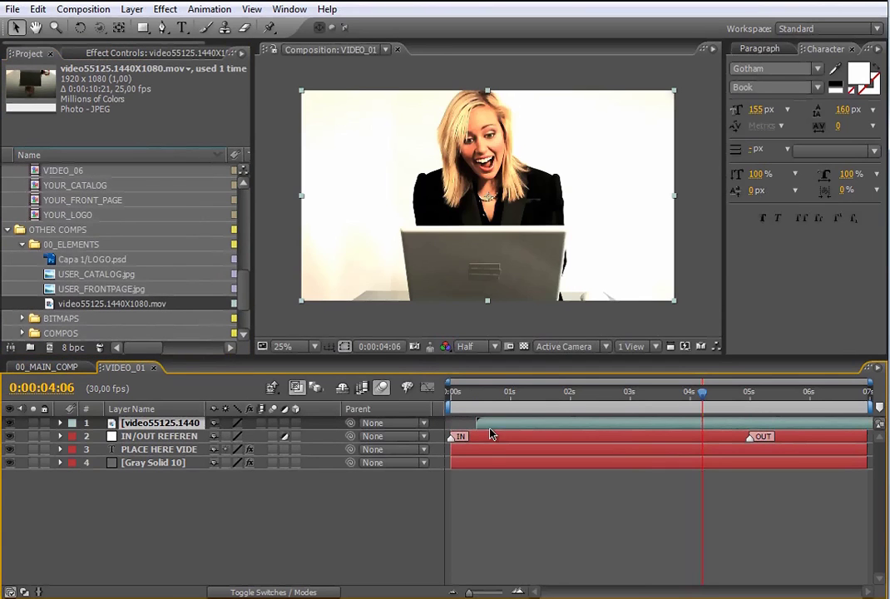
Step: Align the start of the video55125.1440X1080.mov layer with the beginning of VIDEO_01 and return to 00_MAIN_COMP
key("Home")
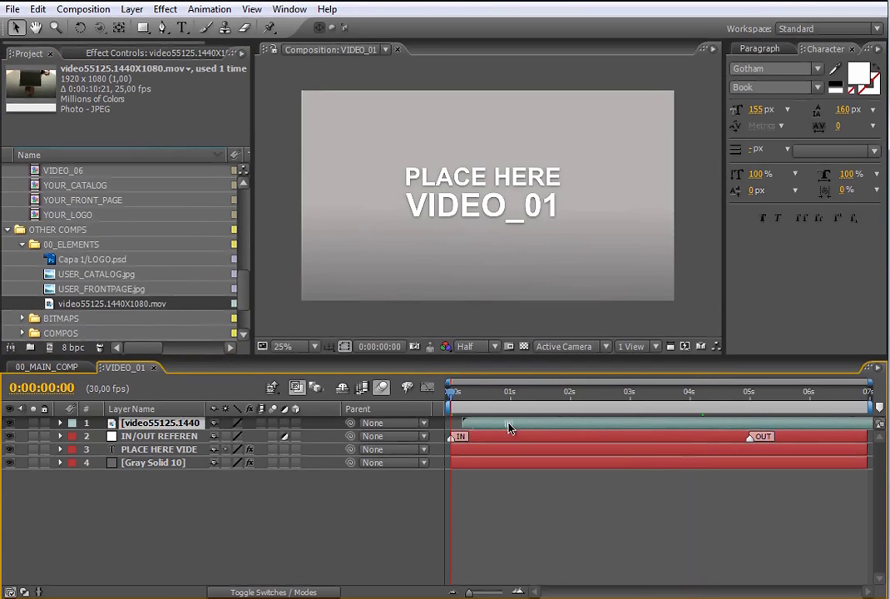
key("[")
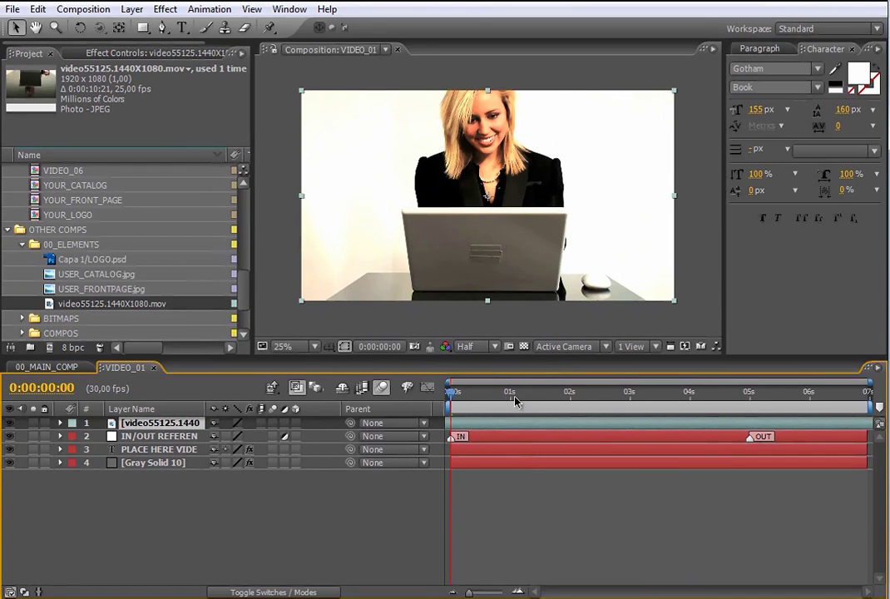
left_click(73, 367)
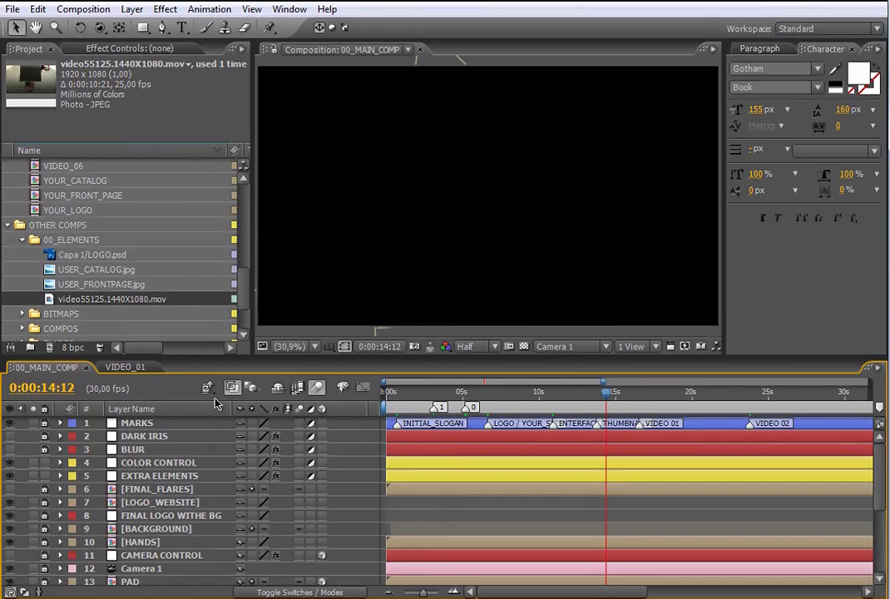
Step: Preview the inserted video in 00_MAIN_COMP at the thumbnails marker and at the VIDEO 01 marker
left_click(597, 392)
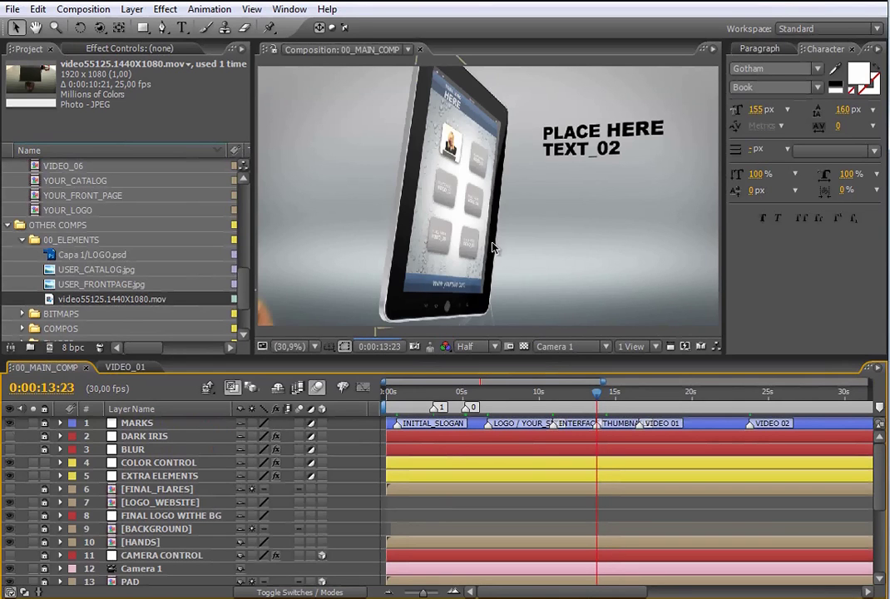
left_click(639, 391)
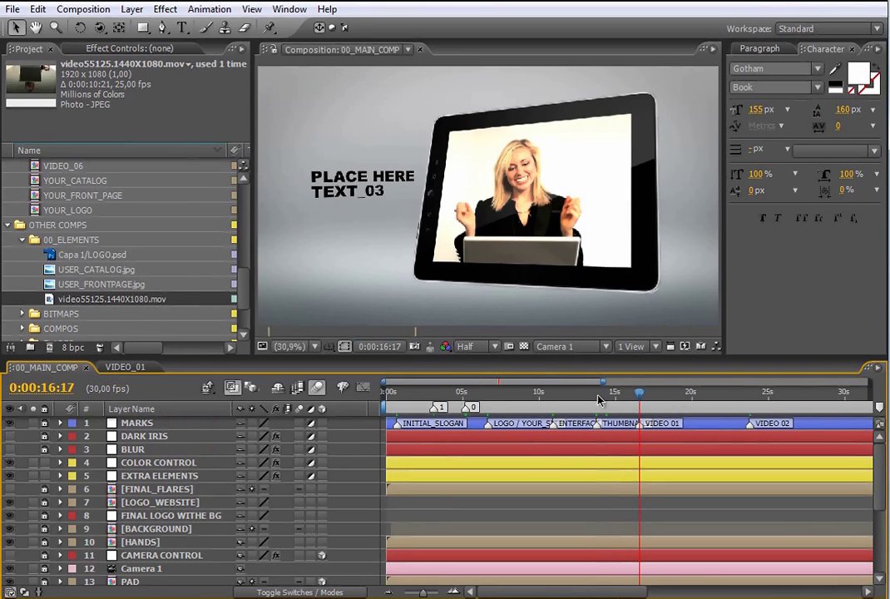
left_click(597, 392)
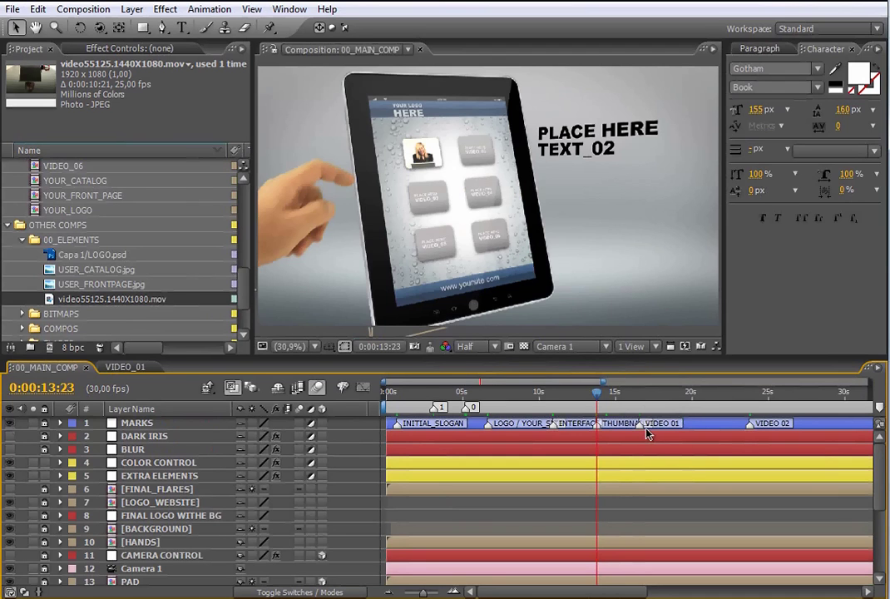
scroll(588, 439, "down", 3)
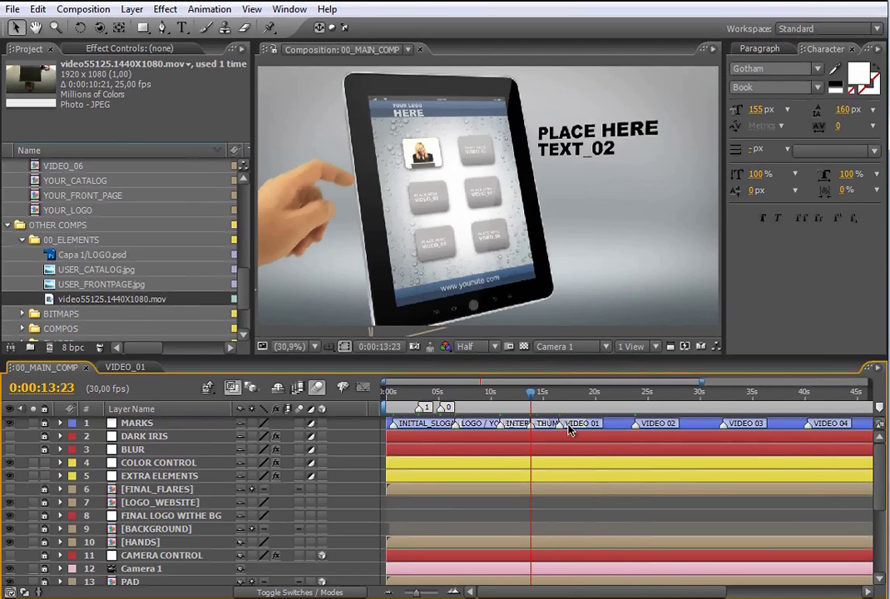
scroll(242, 266, "up", 2)
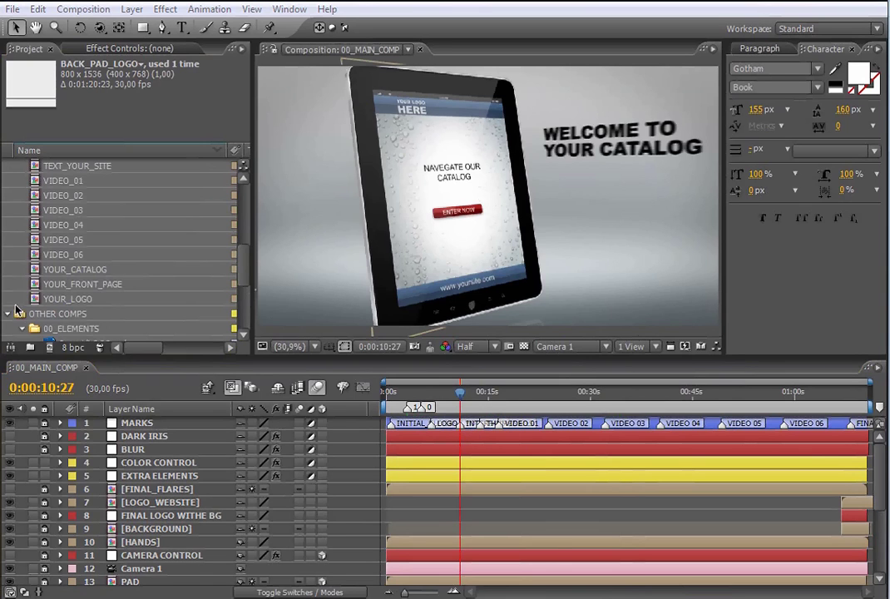
Step: Open the YOUR_LOGO composition and add Capa 1/LOGO.psd from the 00_ELEMENTS folder as its centered top layer
left_click(78, 300)
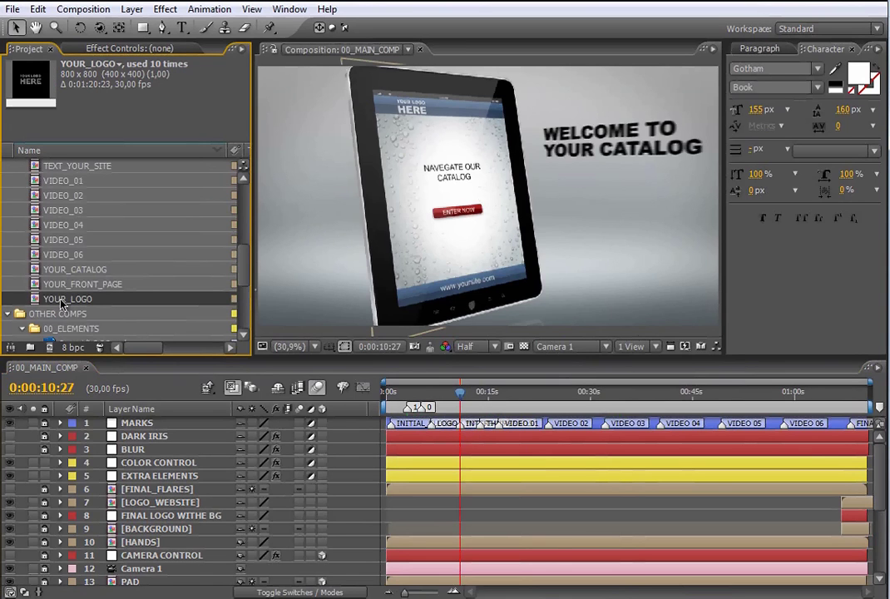
double_click(60, 301)
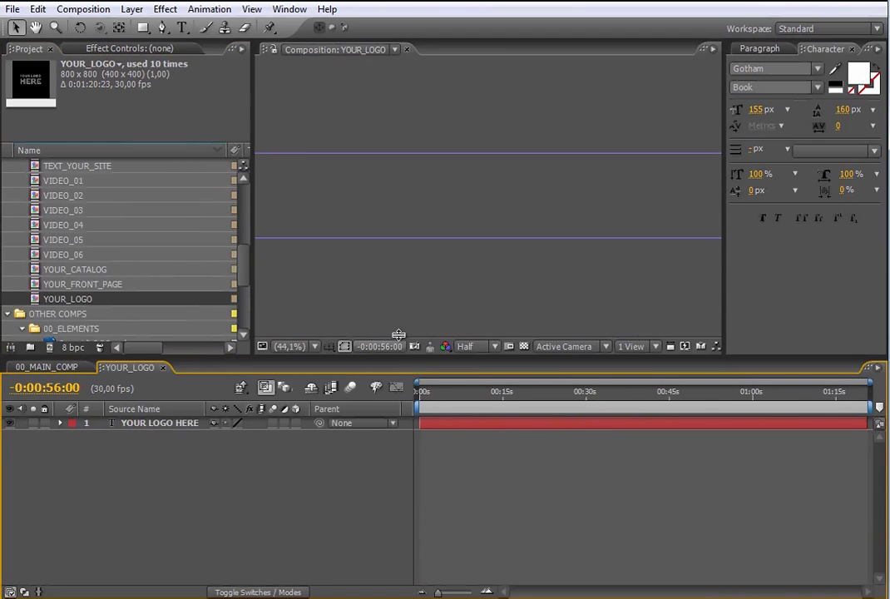
left_click(423, 396)
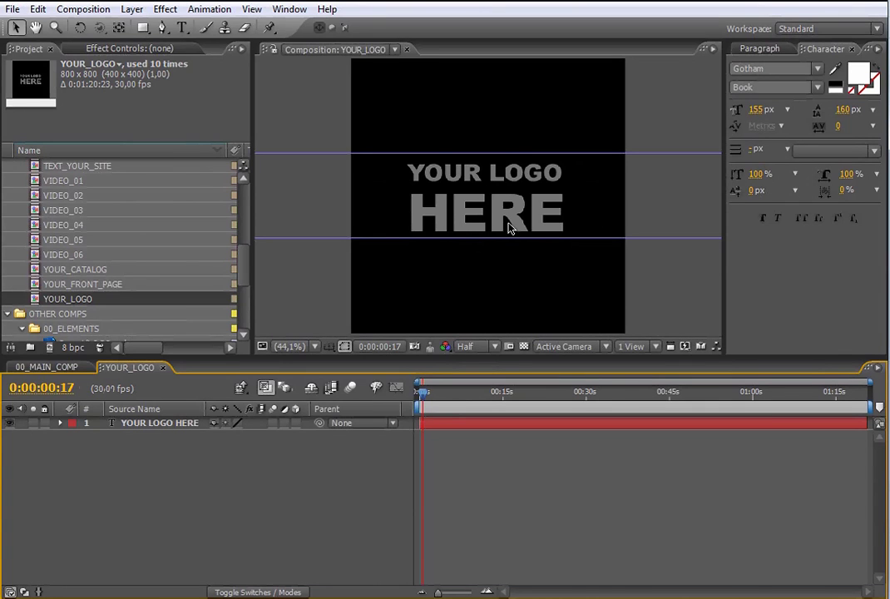
scroll(243, 266, "down", 3)
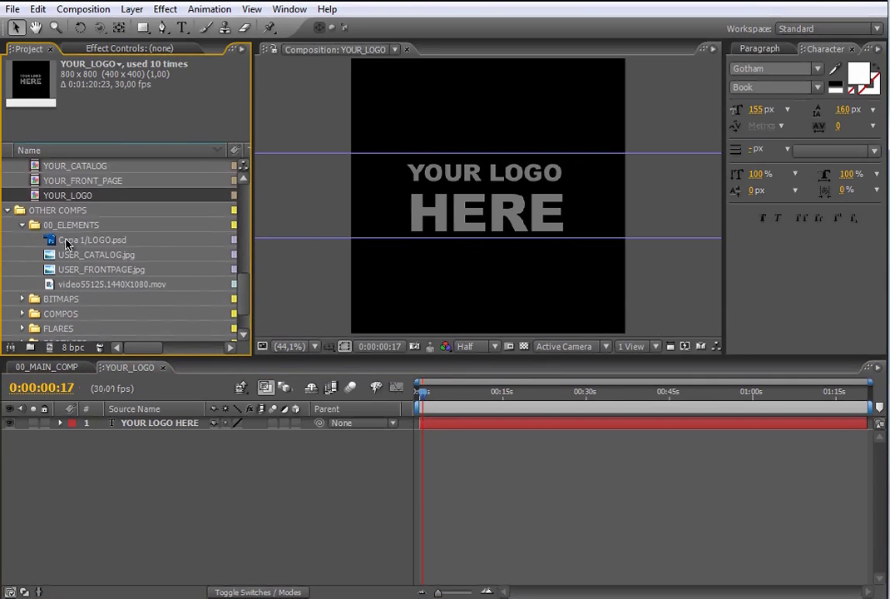
left_click(63, 240)
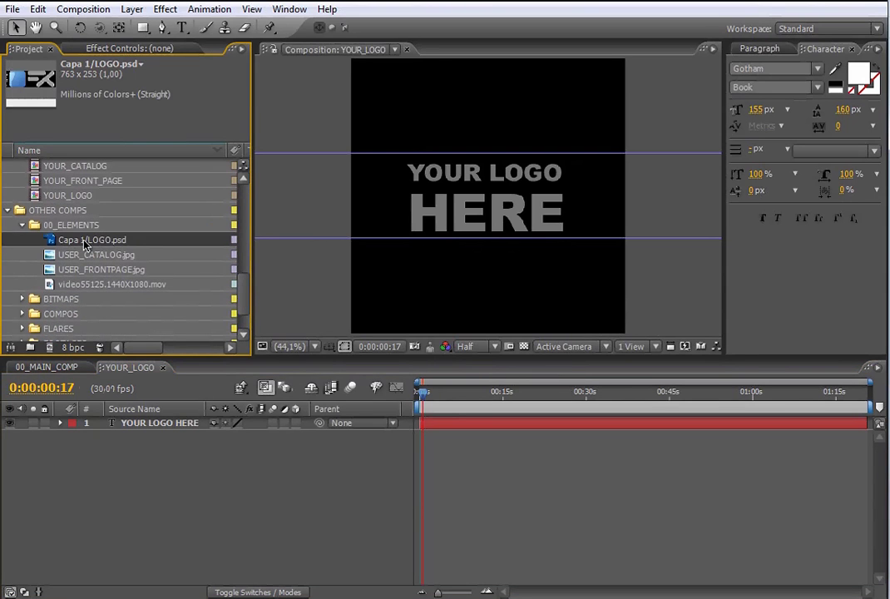
left_click_drag(83, 243, 487, 205)
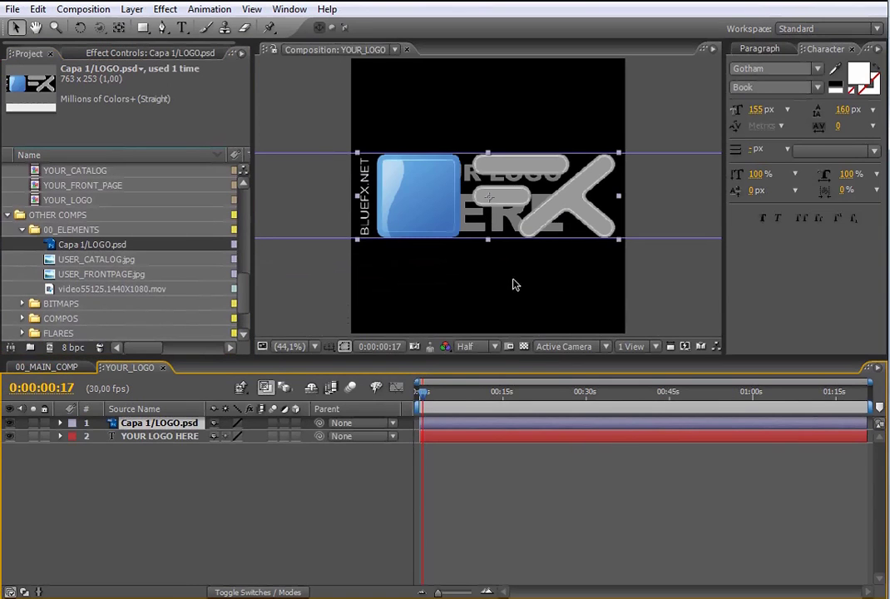
Step: Scale the Capa 1/LOGO.psd layer to 79% and hide the YOUR LOGO HERE placeholder layer
key("s")
left_click_drag(249, 436, 235, 436)
left_click(214, 436)
left_click(9, 449)
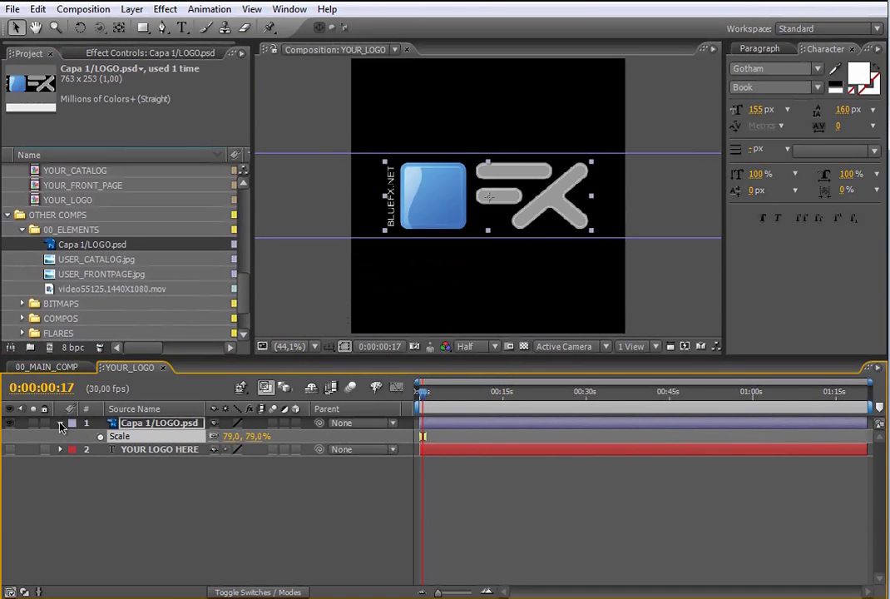
key("s")
left_click(404, 474)
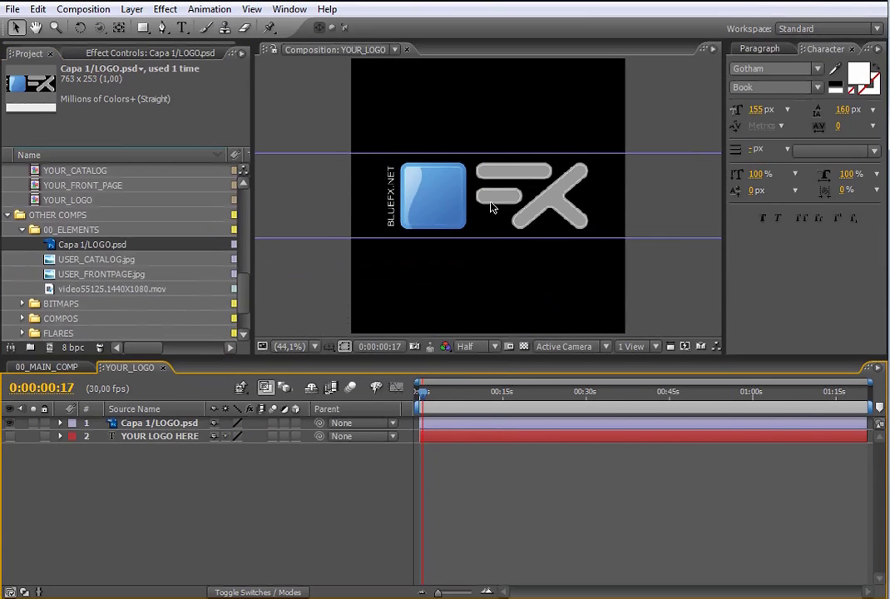
Step: Review the logo placements in 00_MAIN_COMP from the opening logo to the final marker, ending on the pad's back at 0:00:03:03
left_click(50, 367)
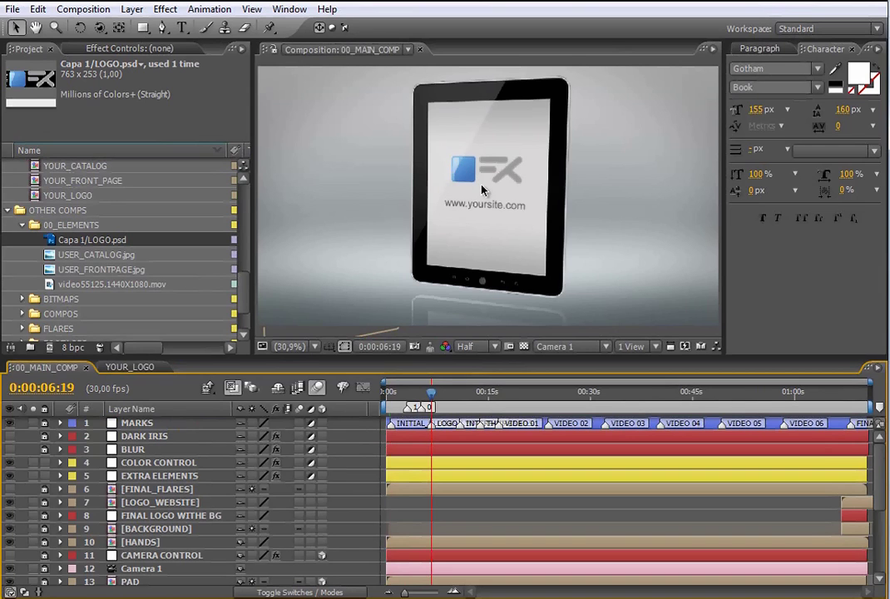
left_click(461, 393)
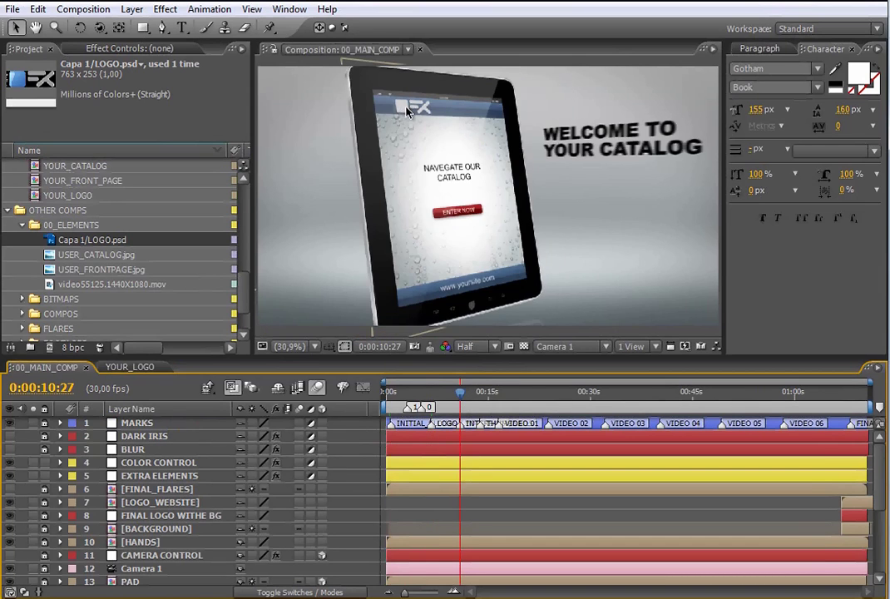
left_click(495, 400)
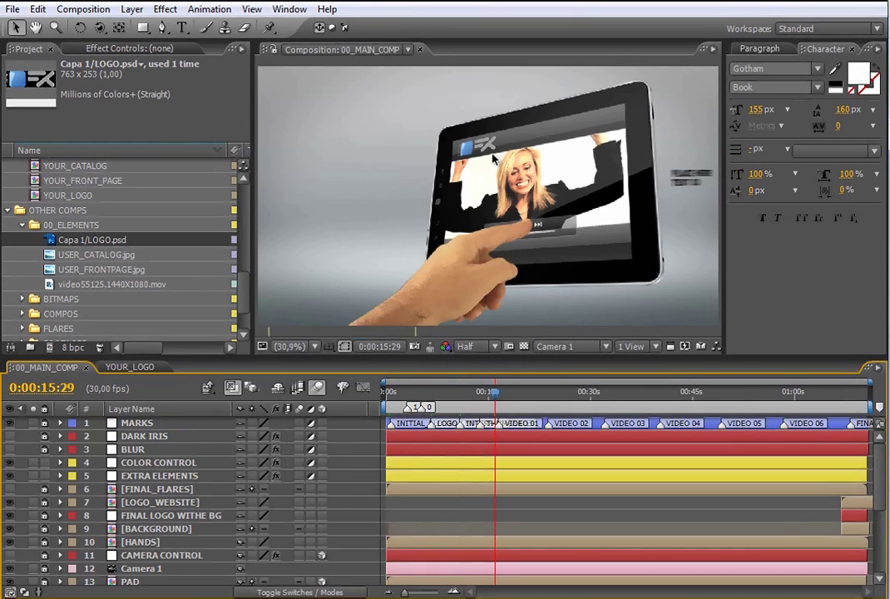
left_click(850, 405)
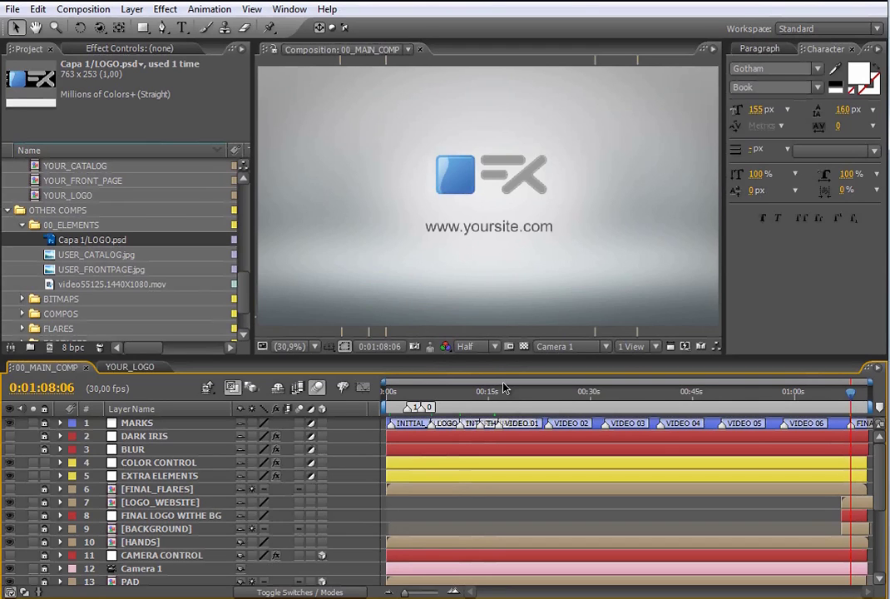
left_click(407, 394)
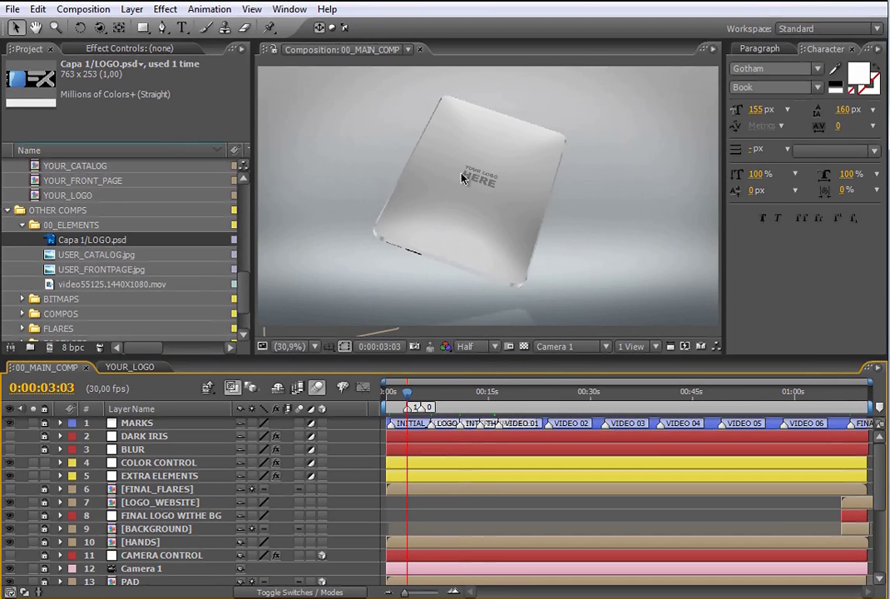
Step: Find the BACK_PAD_LOGO composition in the 00_YOU_CHANGE folder and open it
left_click_drag(244, 287, 246, 204)
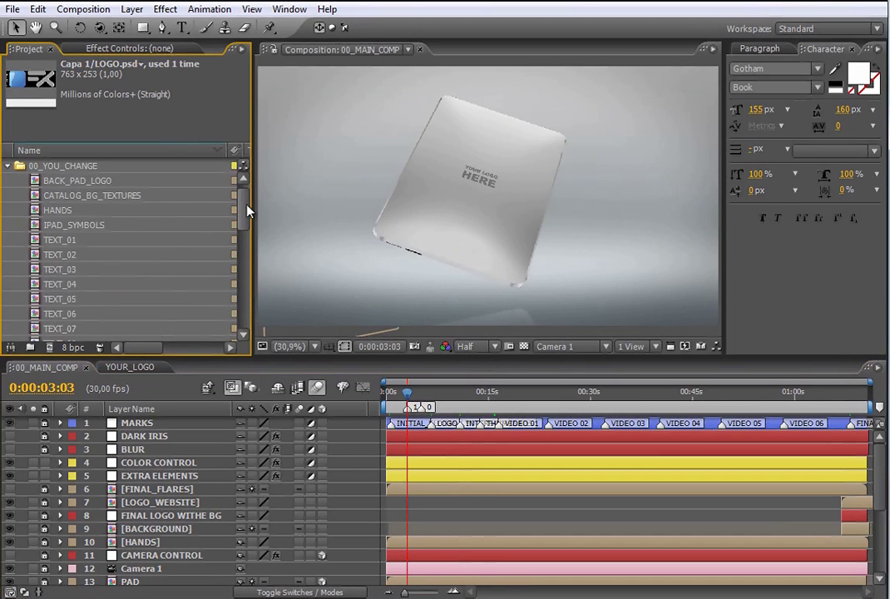
left_click(76, 181)
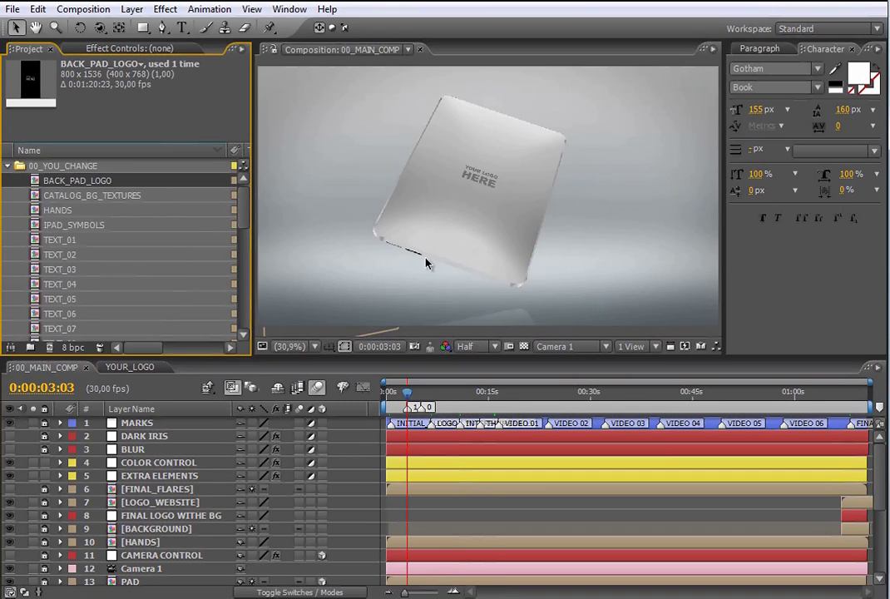
double_click(476, 188)
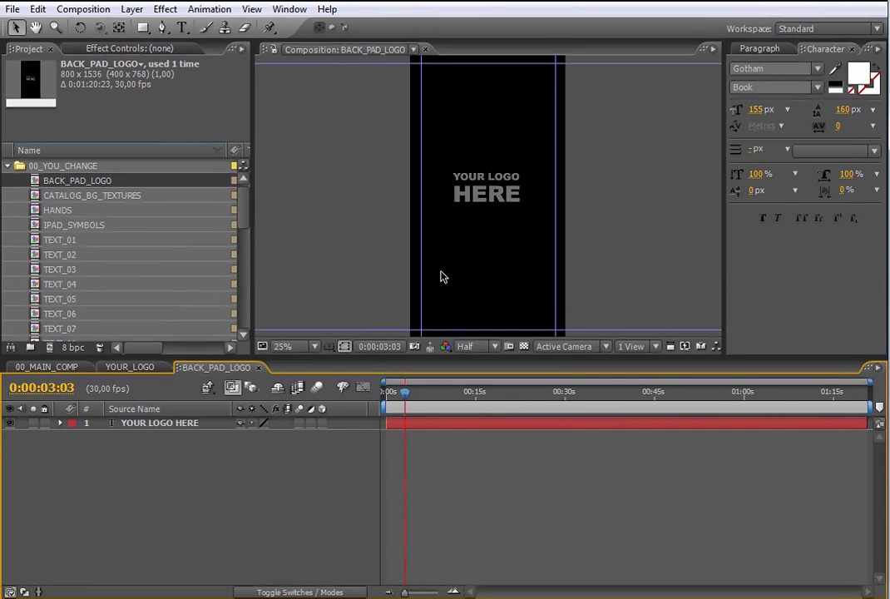
Step: Replace the placeholder text in BACK_PAD_LOGO with Capa 1/LOGO.psd, hiding the text layer and shrinking the logo to fit between the vertical guides
left_click_drag(240, 214, 247, 284)
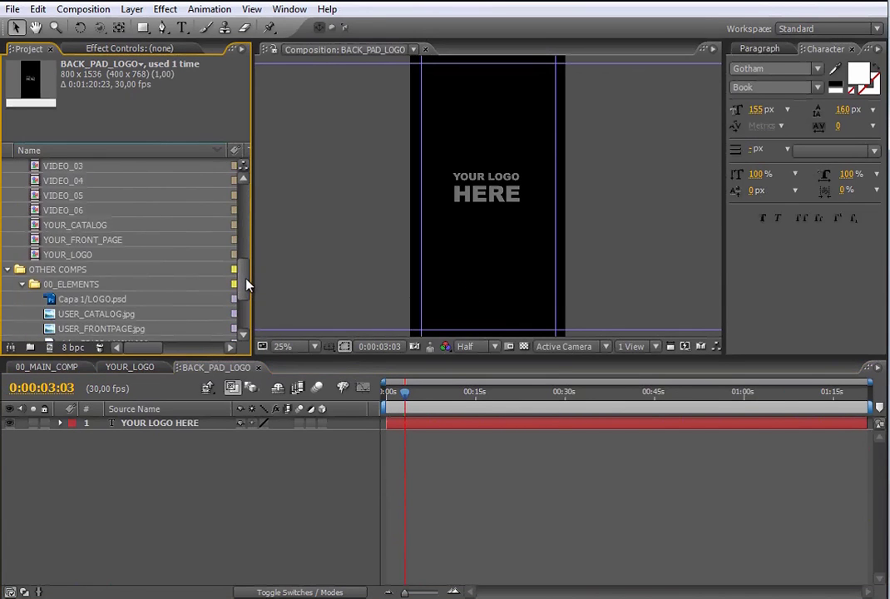
left_click(9, 423)
left_click(98, 300)
left_click_drag(98, 304, 499, 195)
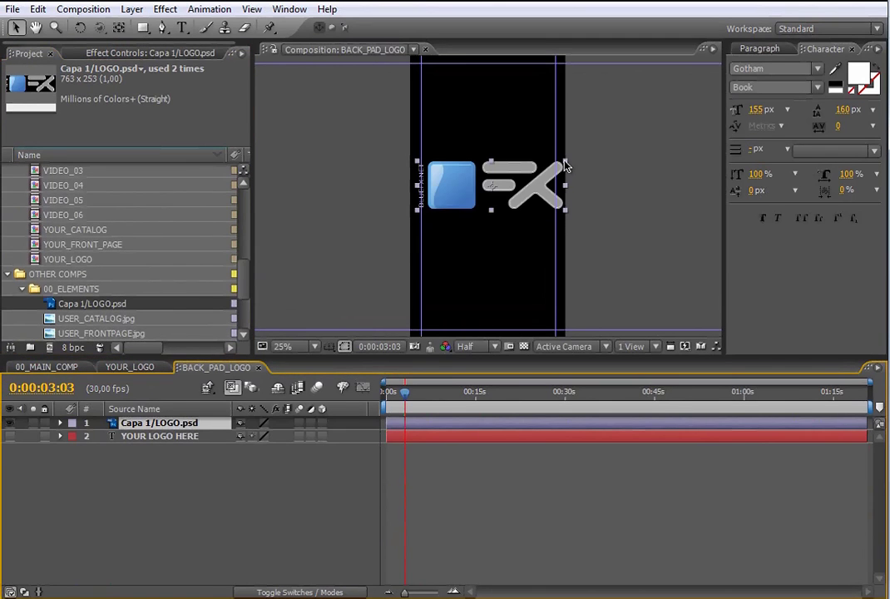
left_click_drag(565, 159, 514, 188)
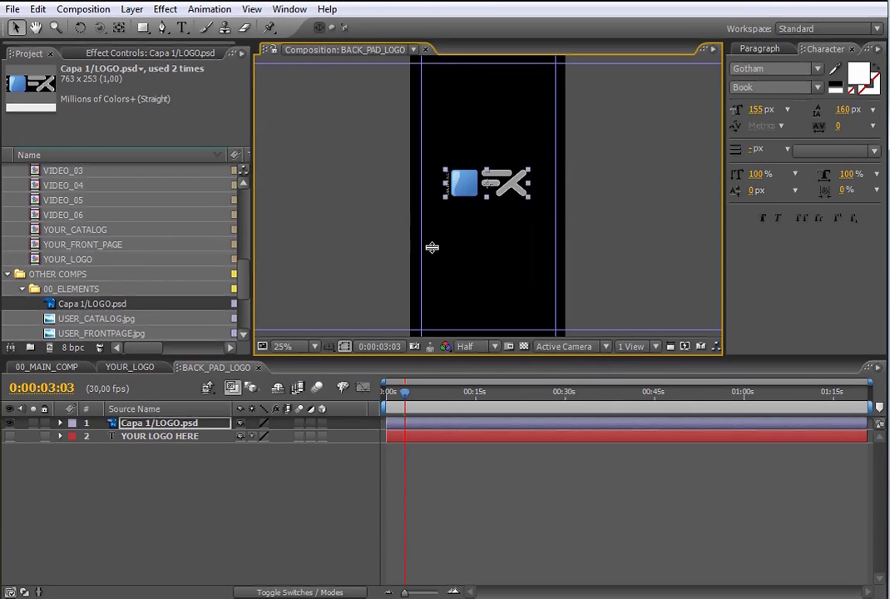
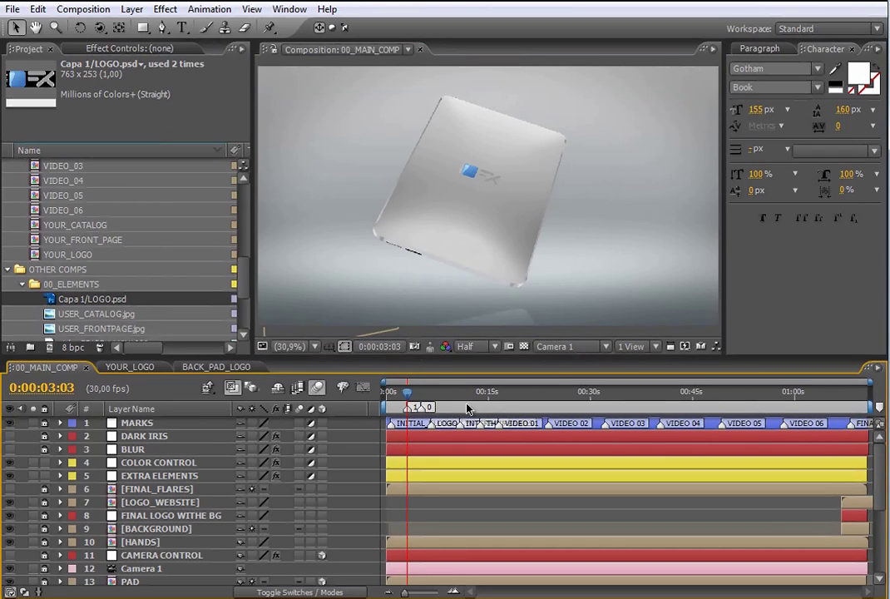
Step: View the catalog interface at 0:00:10:27 in 00_MAIN_COMP and open the CATALOG_BG_TEXTURES composition
left_click(460, 396)
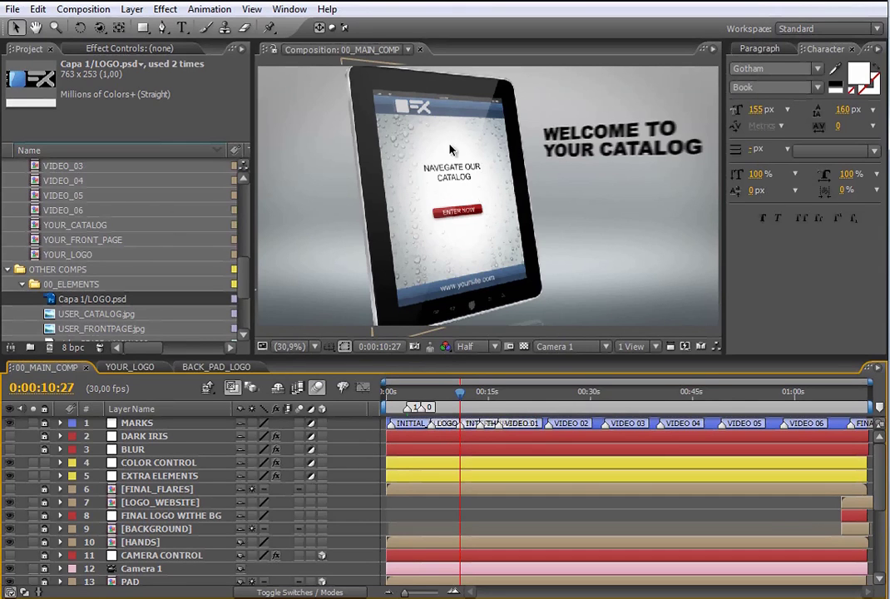
left_click_drag(241, 293, 246, 219)
left_click(124, 181)
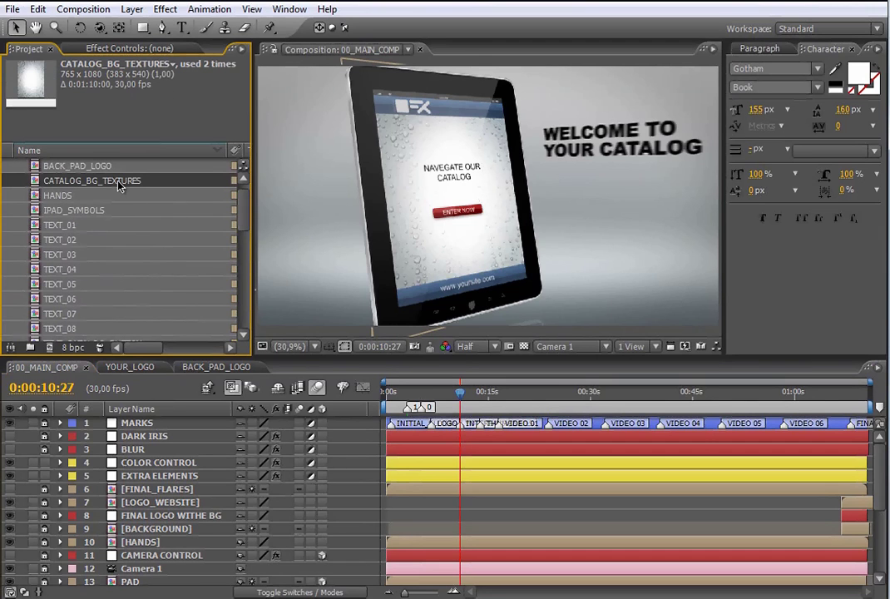
double_click(118, 186)
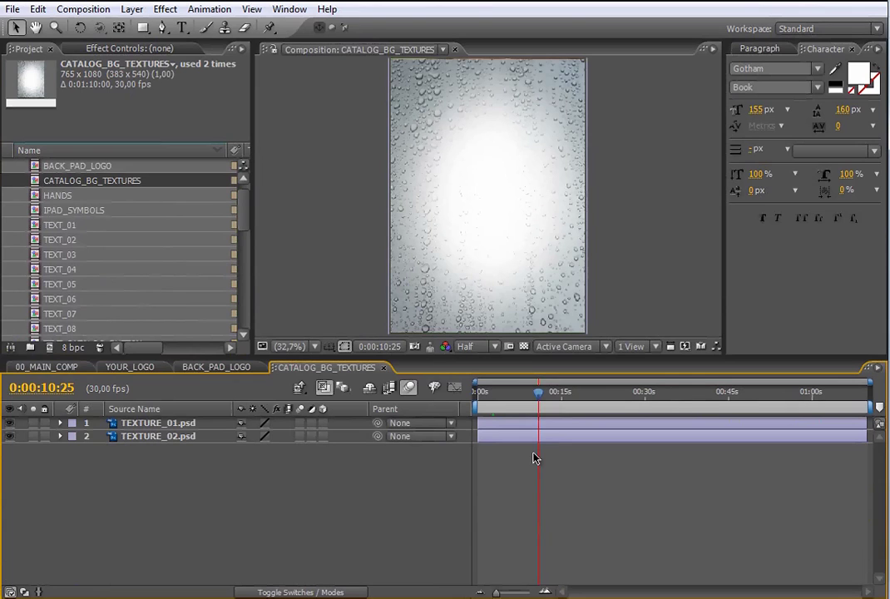
Step: Hide the TEXTURE_01.psd layer so that TEXTURE_02.psd serves as the catalog background
left_click(520, 423)
left_click(515, 438)
left_click(511, 426)
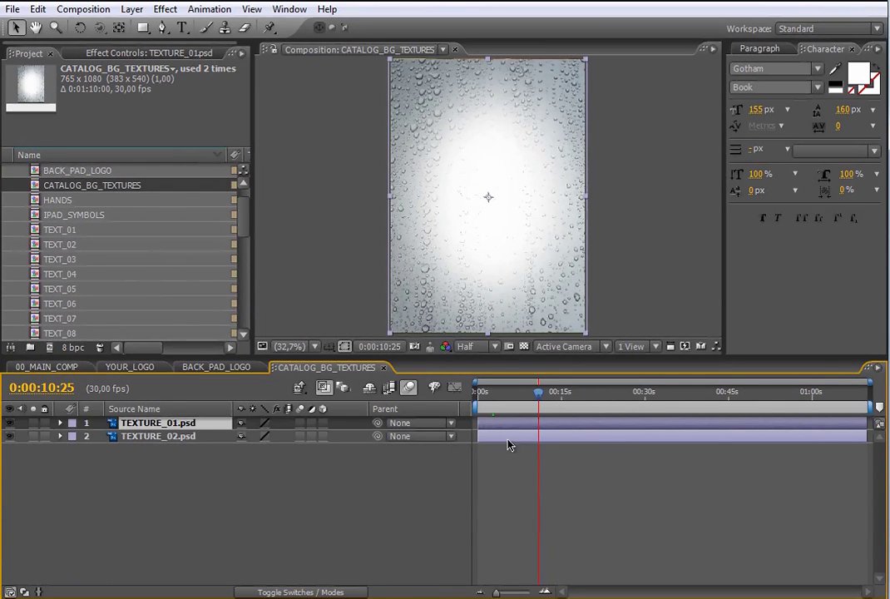
left_click(10, 423)
left_click(10, 424)
left_click(9, 424)
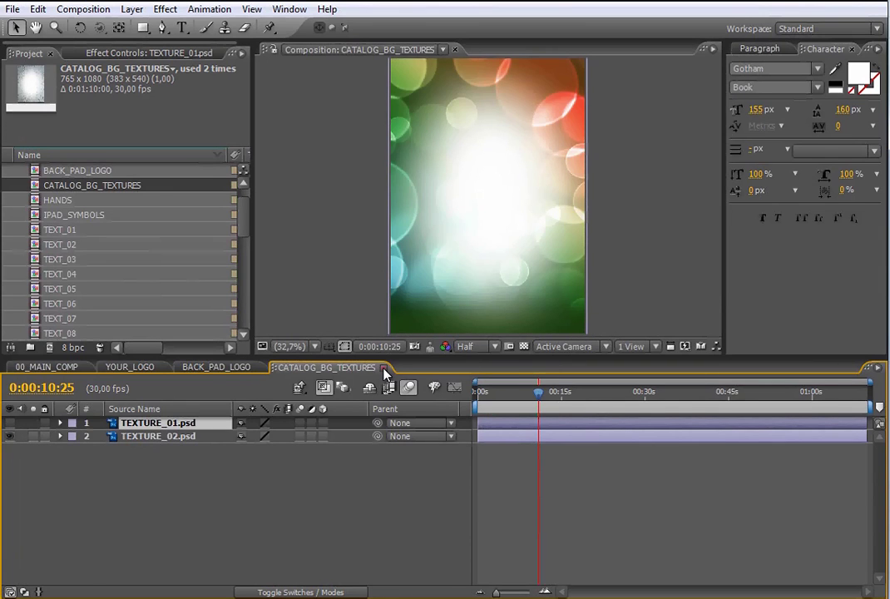
Step: Close the CATALOG_BG_TEXTURES composition and view 00_MAIN_COMP at 0:00:23:24, near the VIDEO 02 marker
left_click(383, 368)
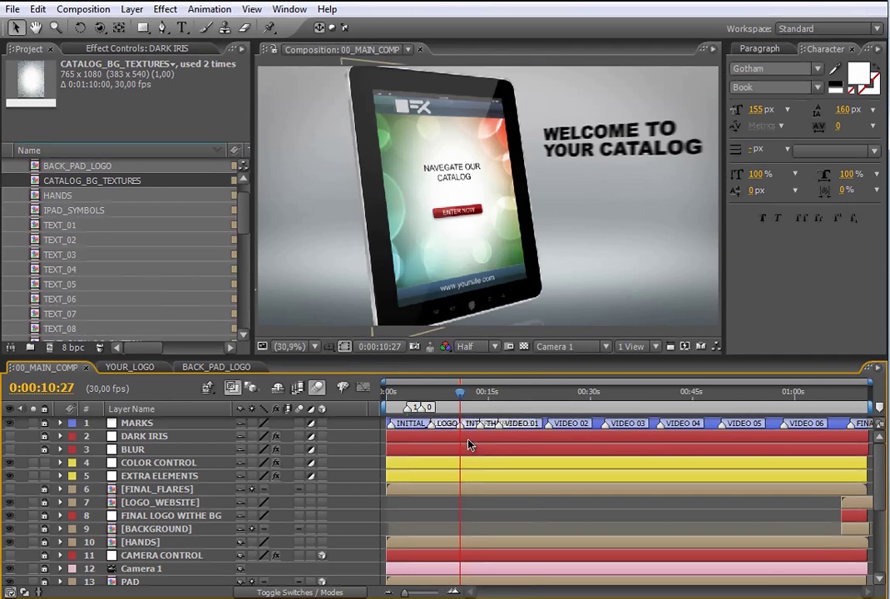
left_click(549, 404)
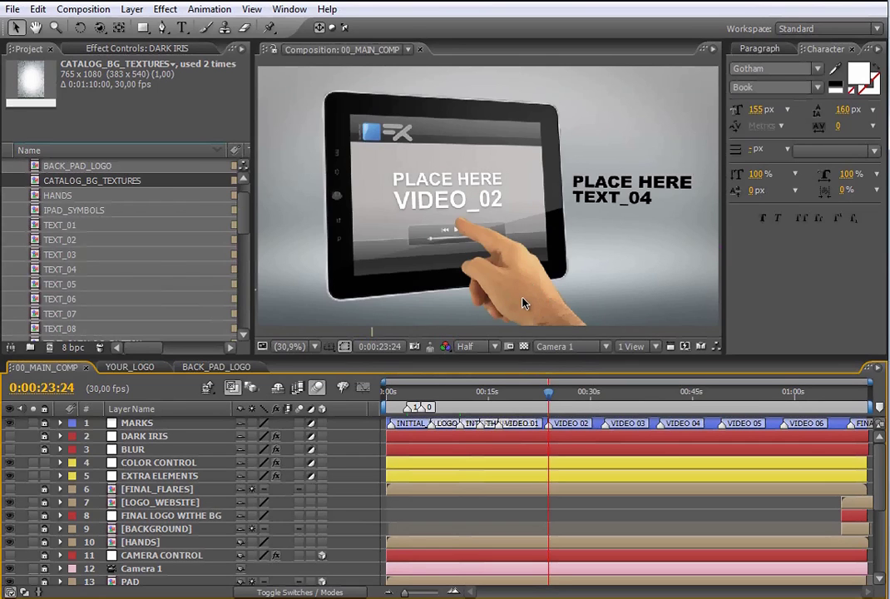
Step: Open the HANDS composition, enlarge the timeline and examine the hands around the H_07, H_08 and H_03 push points, ending at 0:00:07:28
left_click(58, 197)
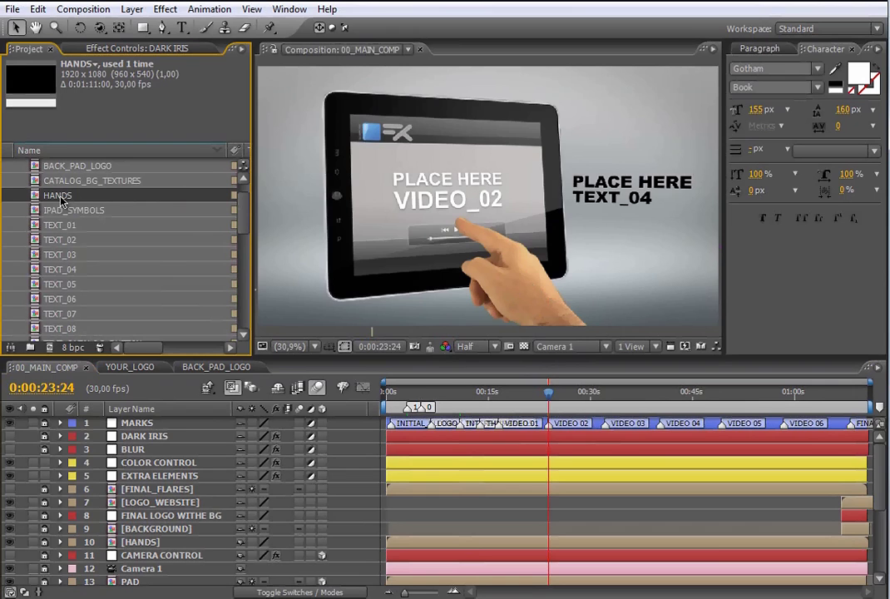
double_click(58, 197)
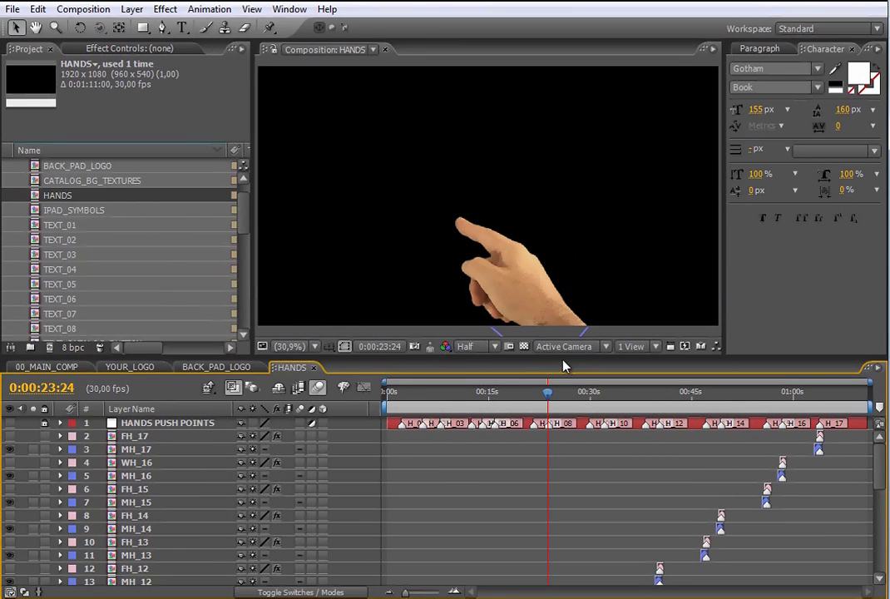
left_click_drag(564, 364, 537, 374)
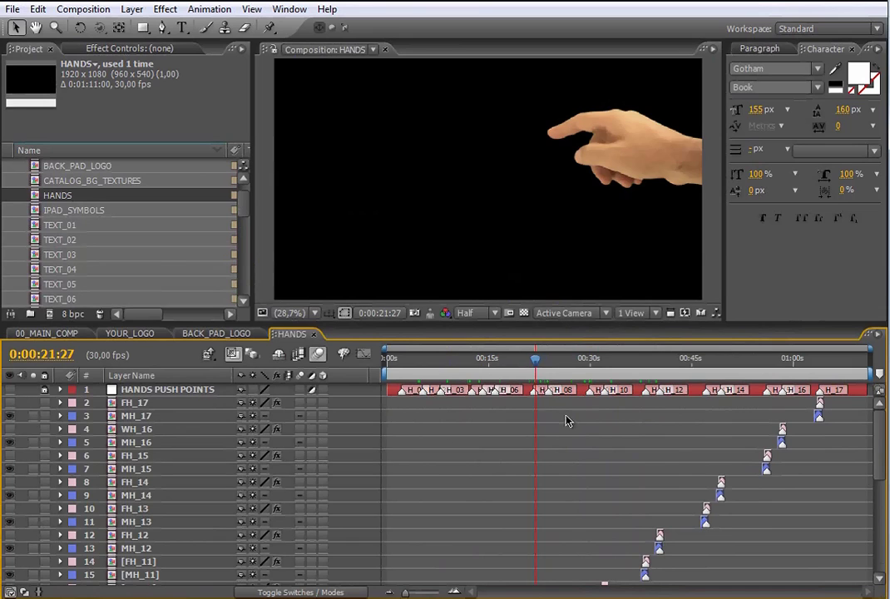
left_click(534, 364)
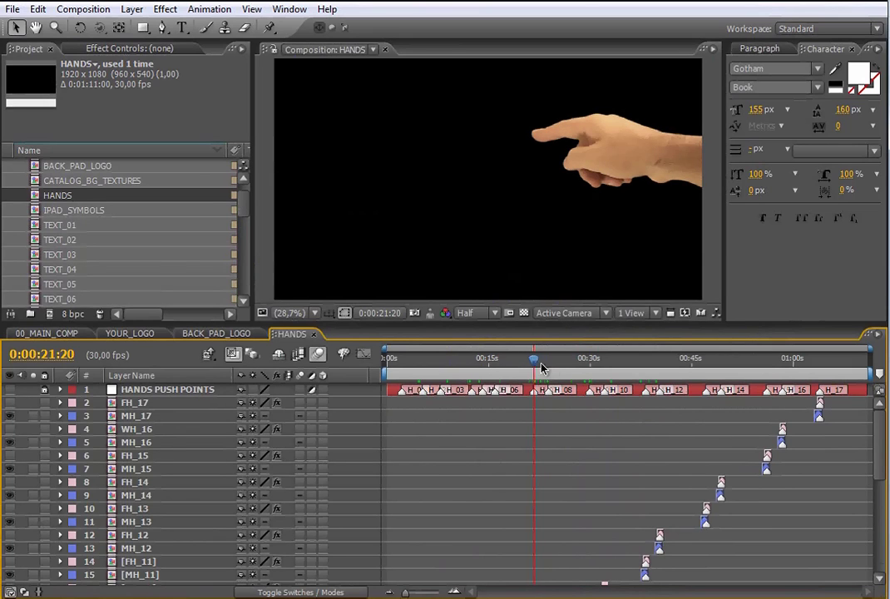
left_click(550, 369)
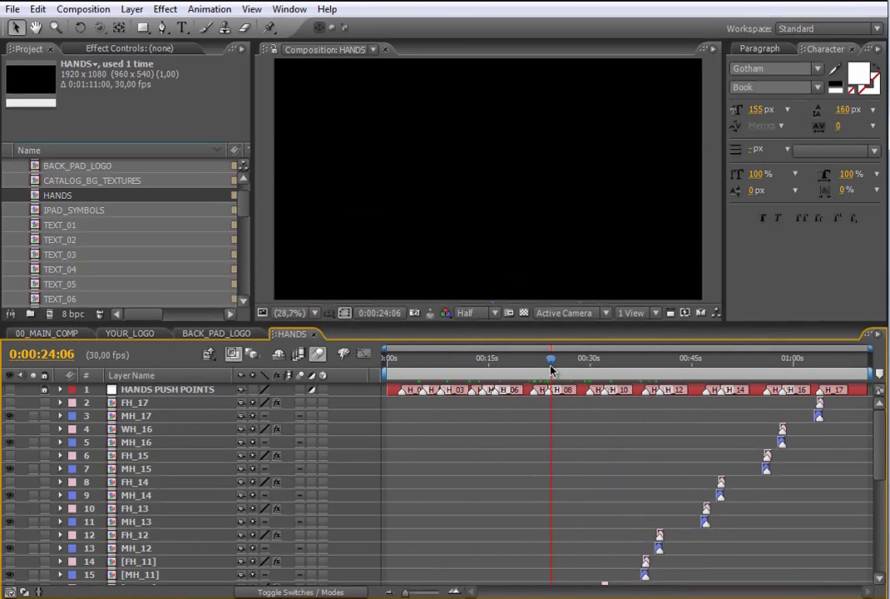
left_click(530, 363)
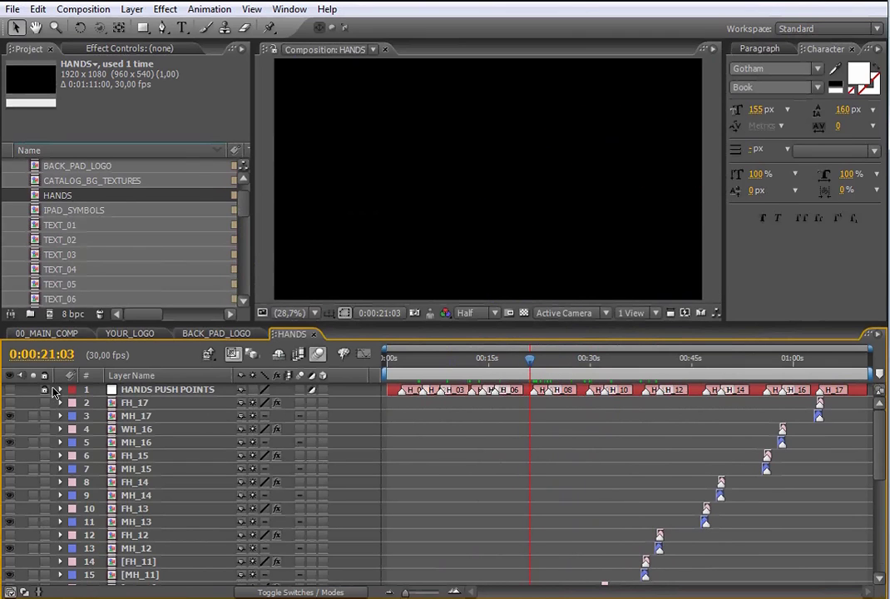
left_click(45, 391)
left_click(444, 363)
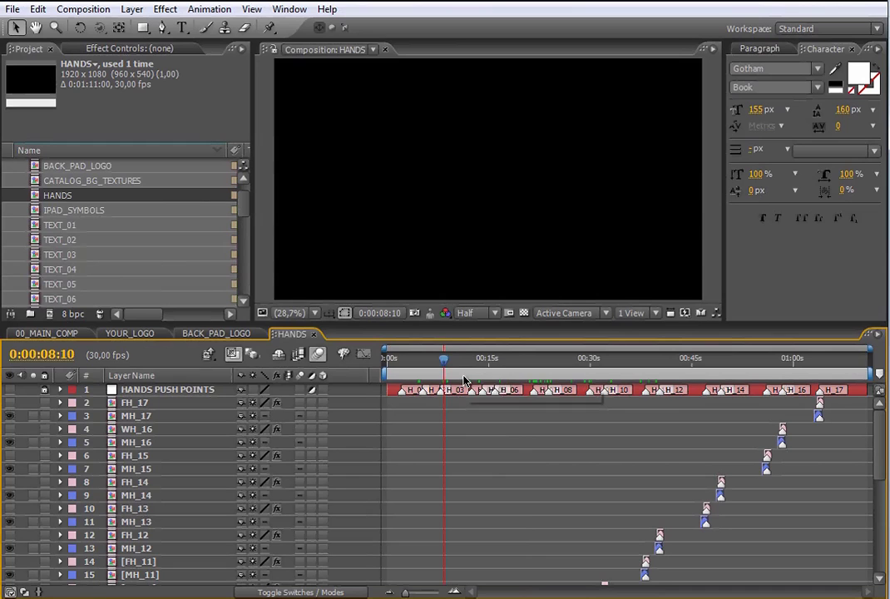
left_click(441, 363)
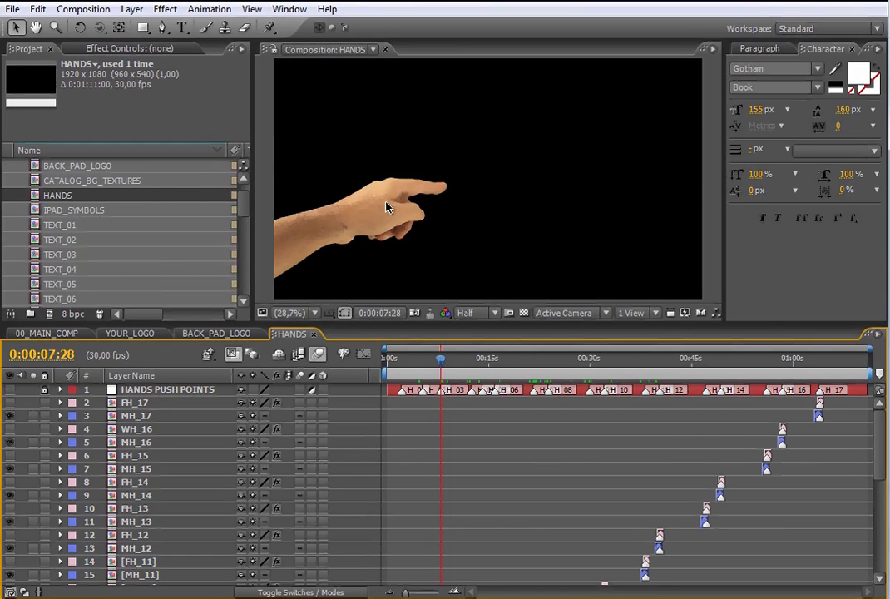
Step: Hide all blue-labelled male hand layers in HANDS and show all pink-labelled female hand layers, selecting each set by its label group
left_click(72, 423)
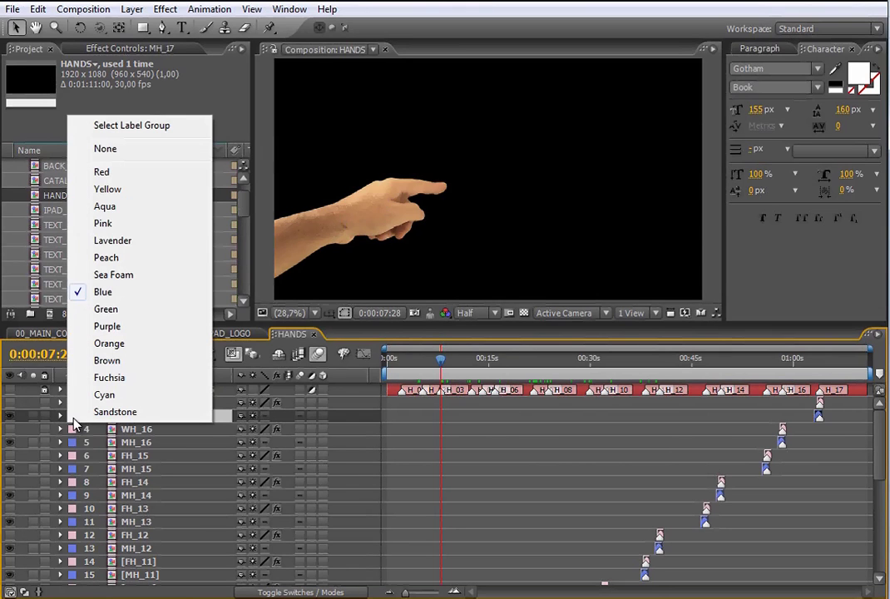
left_click(124, 126)
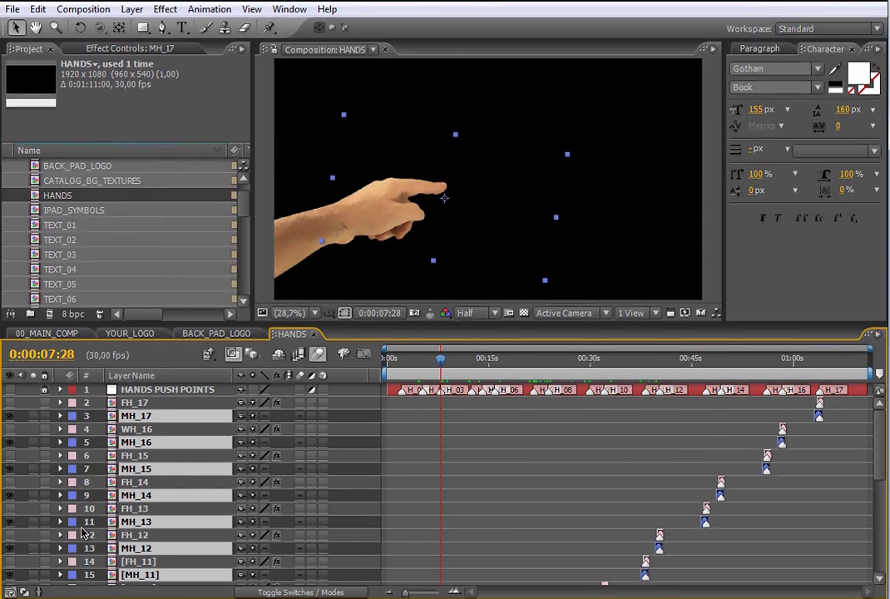
left_click(14, 429)
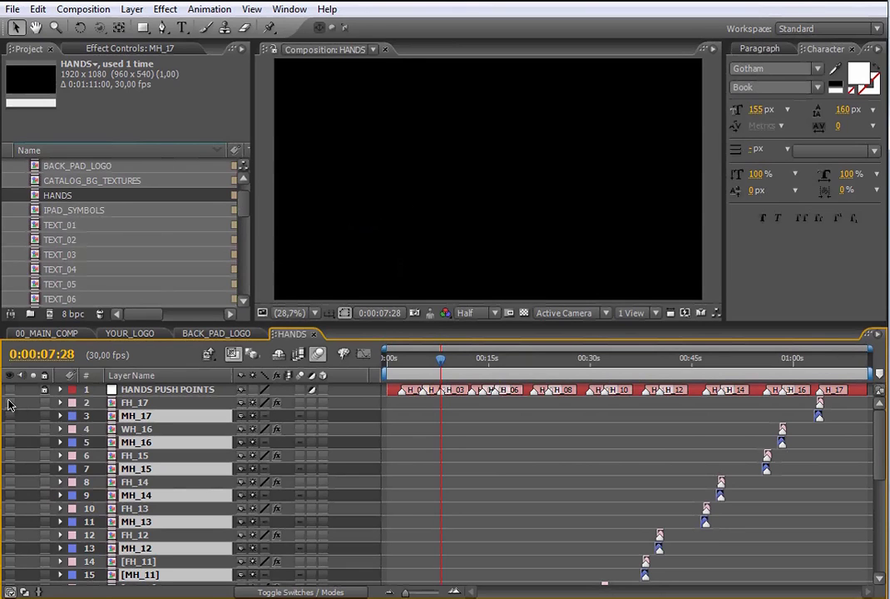
left_click(73, 403)
left_click(125, 111)
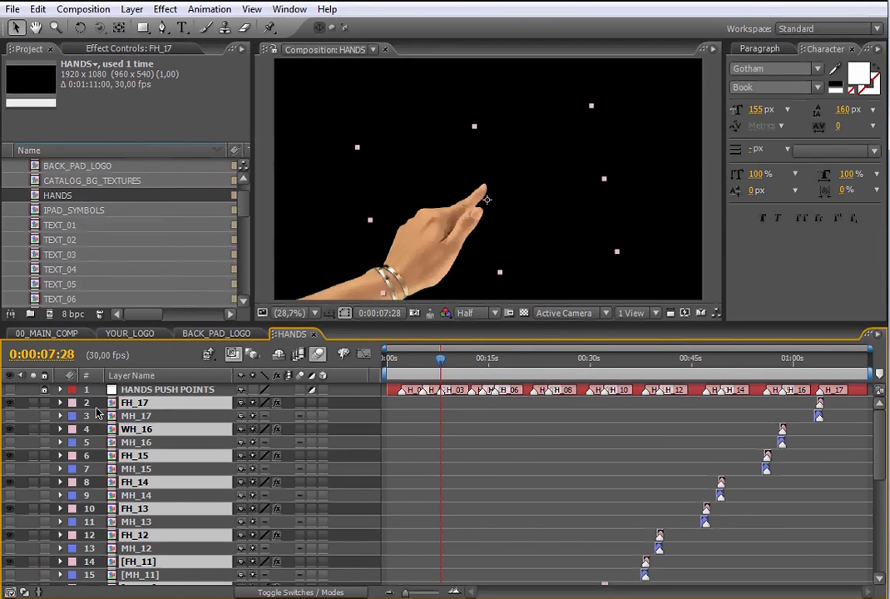
Step: View the female hand in 00_MAIN_COMP, as well as the front page at 0:00:10:27 and the catalog at 0:00:13:23
left_click(49, 334)
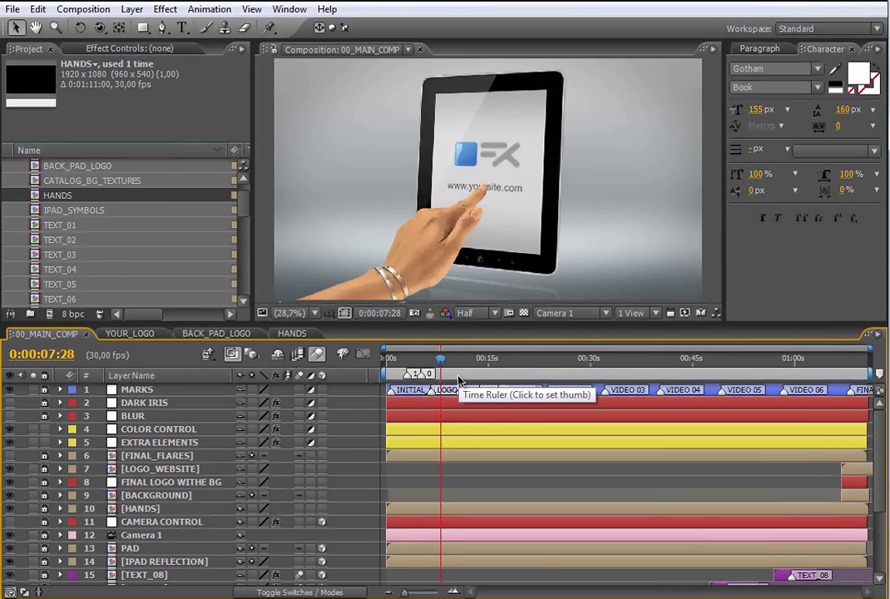
left_click_drag(244, 206, 243, 223)
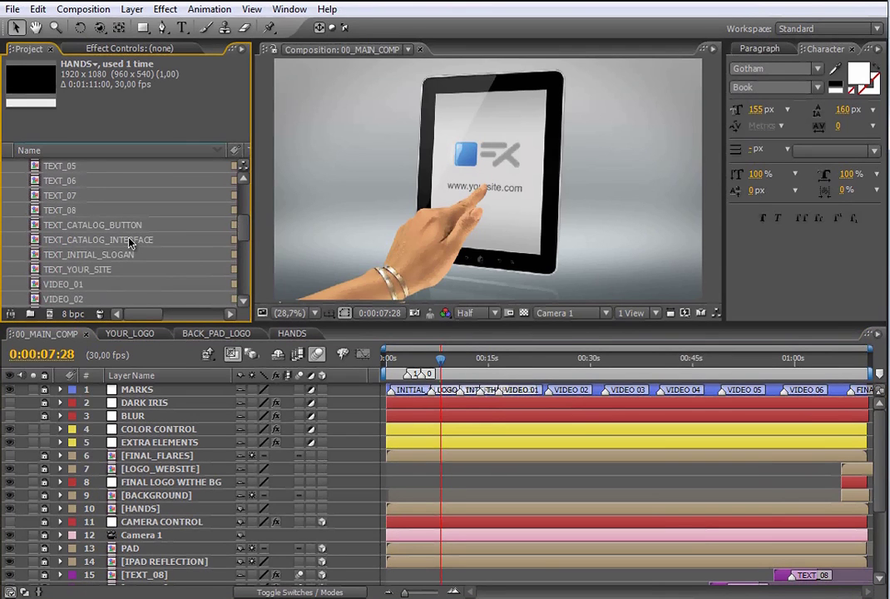
left_click_drag(242, 235, 174, 255)
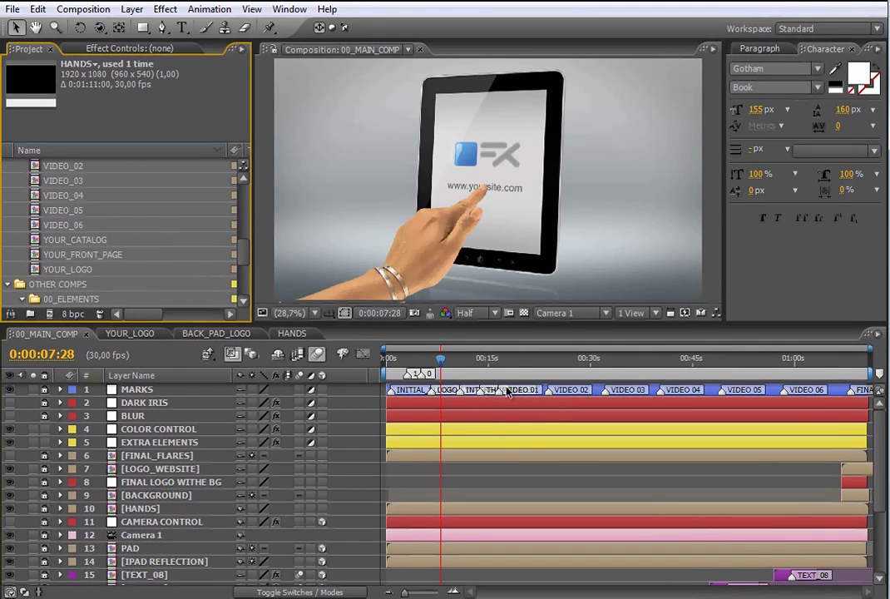
left_click(460, 364)
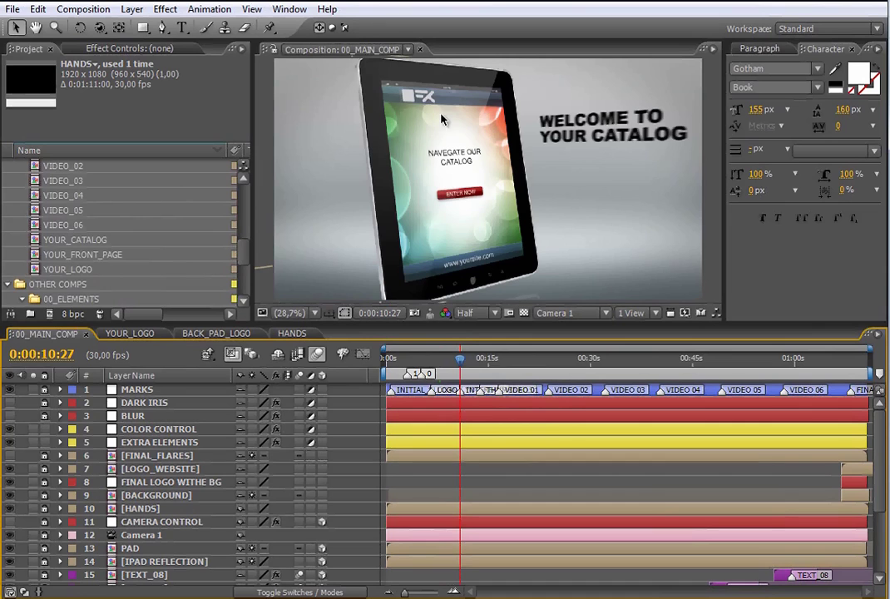
key("k")
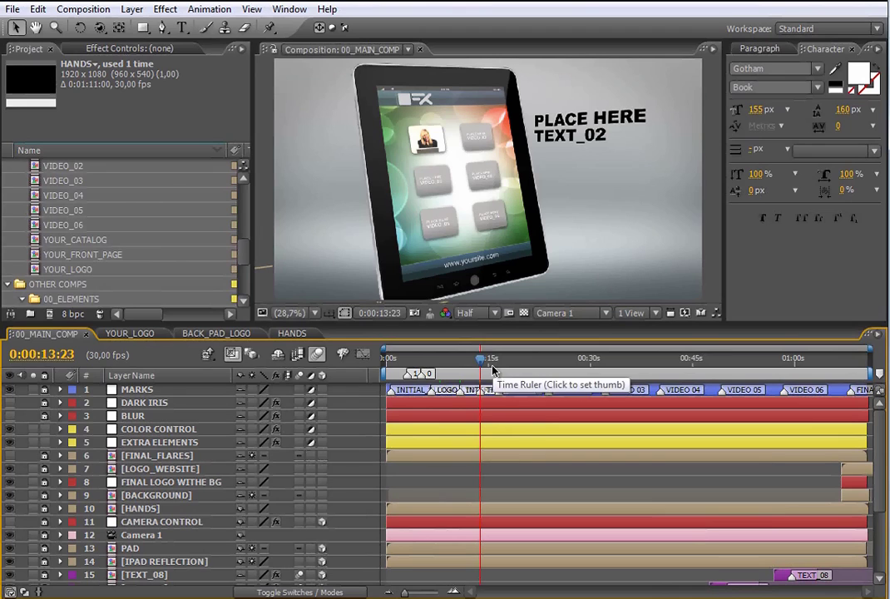
Step: Open the YOUR_CATALOG and YOUR_FRONT_PAGE compositions from the project
left_click(90, 241)
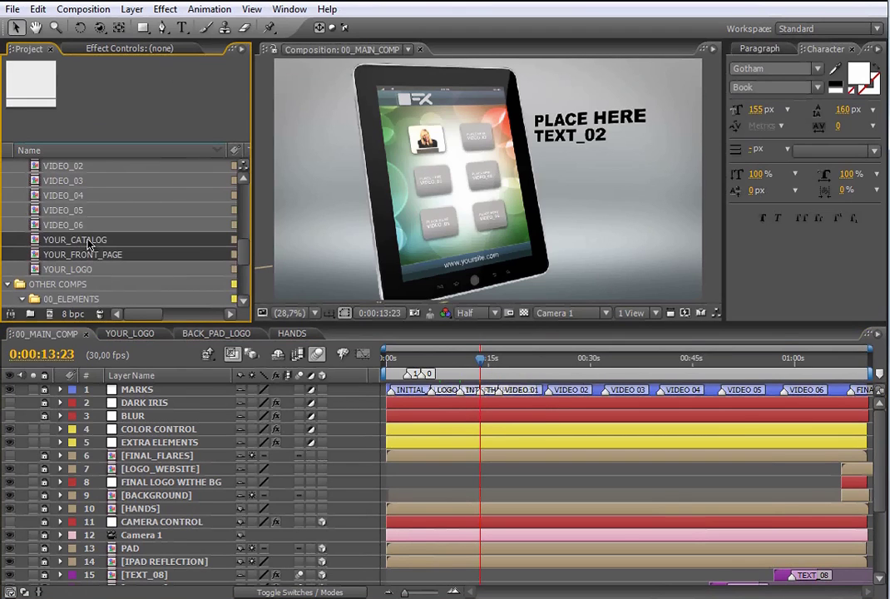
double_click(89, 242)
double_click(89, 253)
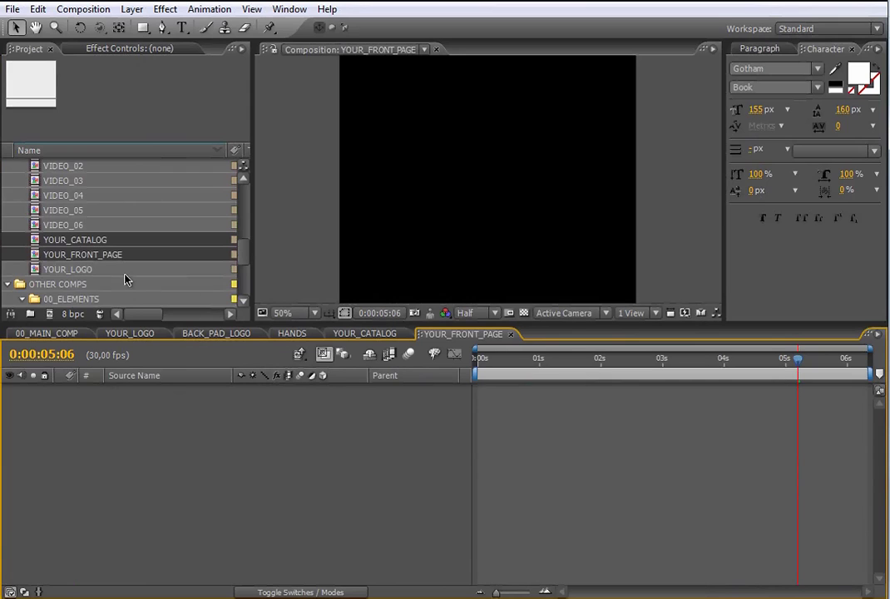
left_click(369, 335)
left_click(435, 335)
Step: Add USER_FRONTPAGE.jpg from the 00_ELEMENTS folder as a layer in the YOUR_FRONT_PAGE composition
left_click(481, 360)
key("comma")
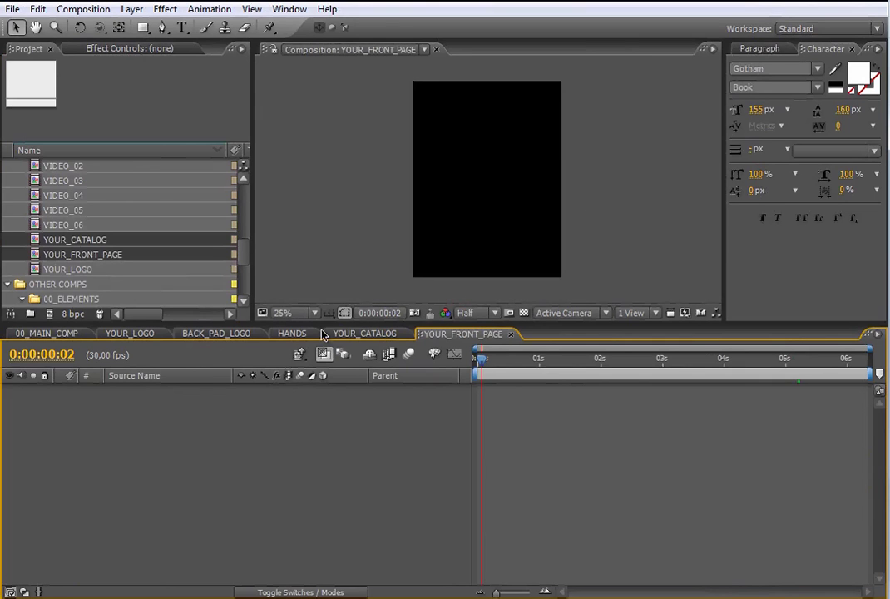
left_click_drag(244, 251, 243, 272)
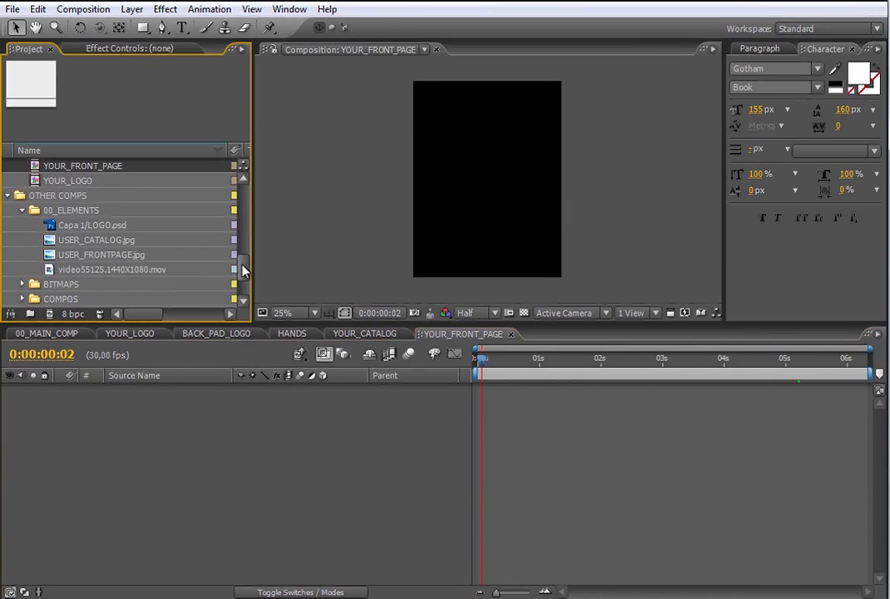
left_click(111, 260)
left_click_drag(111, 260, 60, 365)
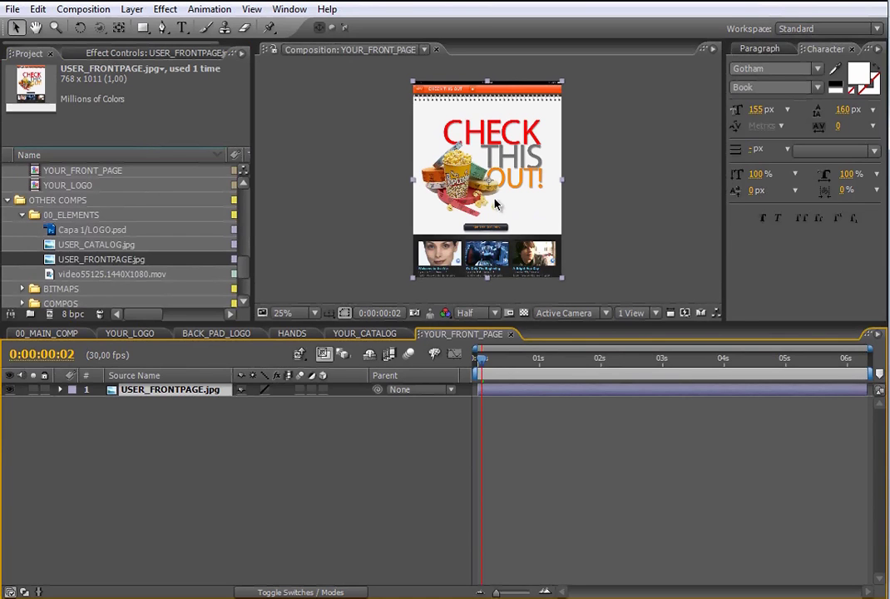
Step: View the custom front page at 0:00:10:27 and the default catalog at 0:00:13:23 in 00_MAIN_COMP
left_click(62, 333)
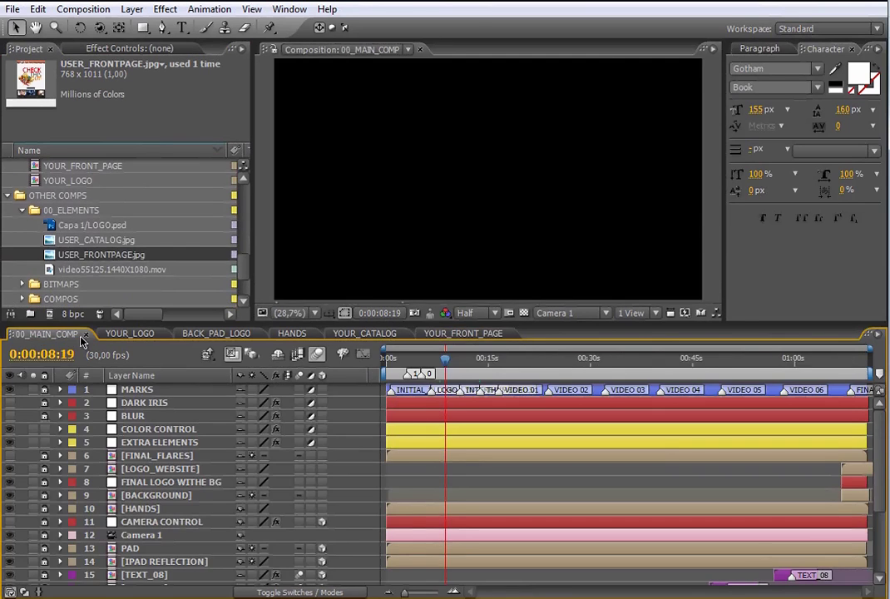
left_click(461, 371)
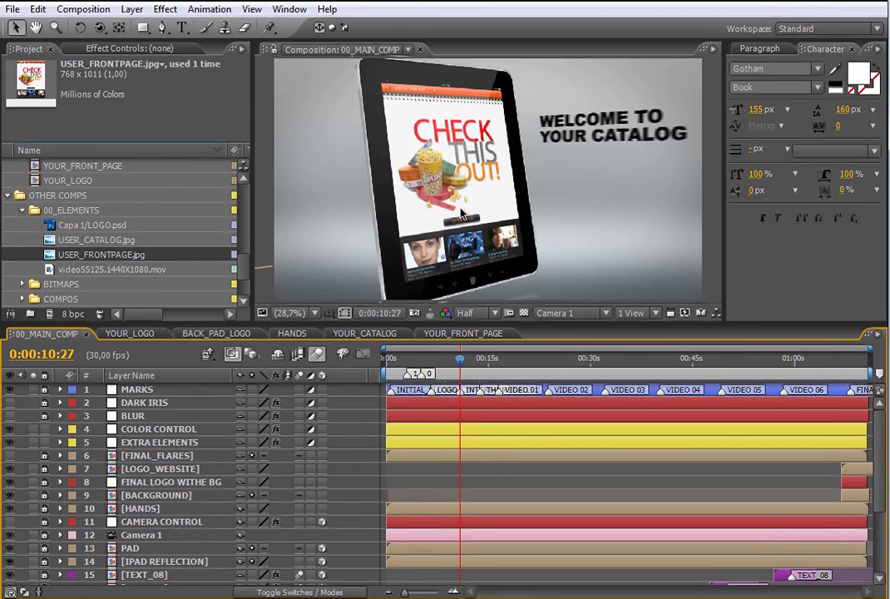
left_click(379, 336)
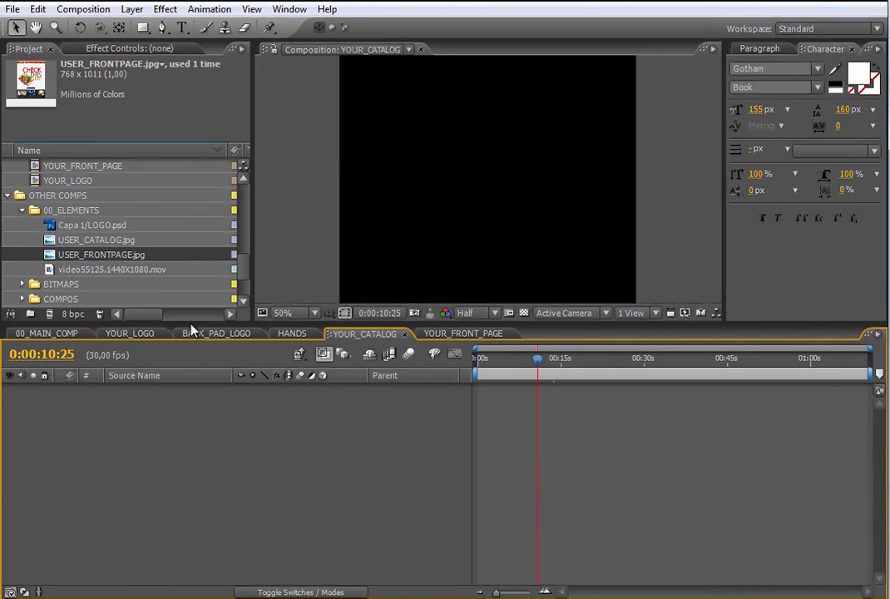
left_click(73, 333)
left_click(484, 371)
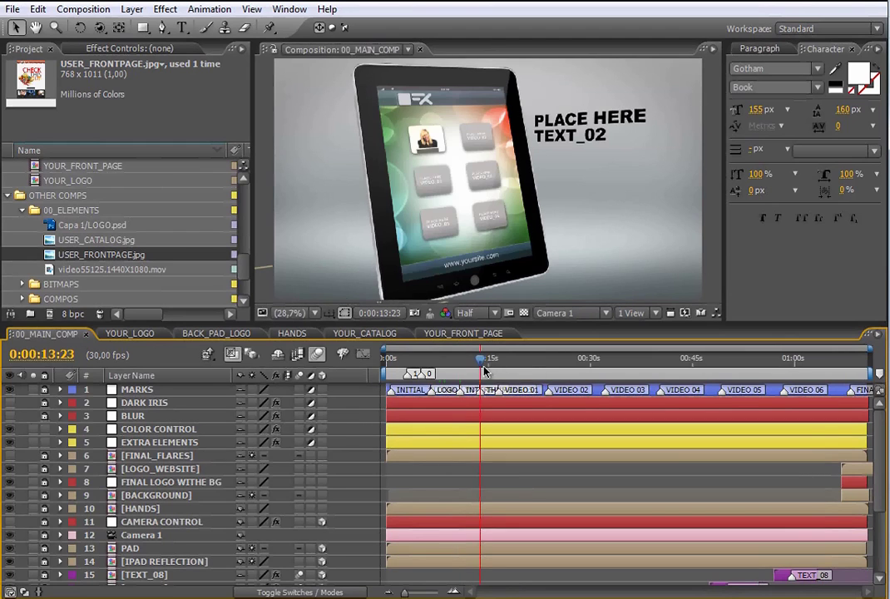
Step: Add USER_CATALOG.jpg as a layer in the YOUR_CATALOG composition and view it in 00_MAIN_COMP
left_click(364, 332)
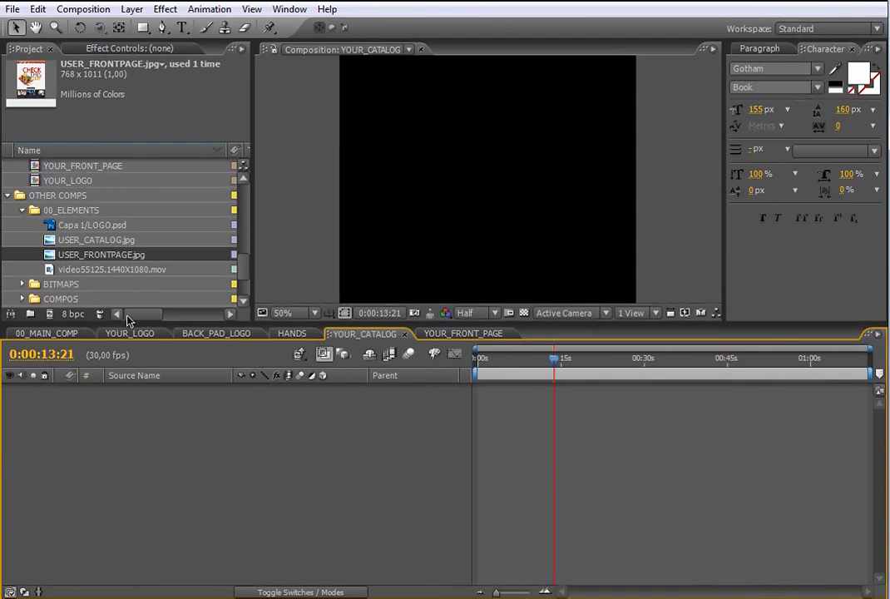
left_click(83, 240)
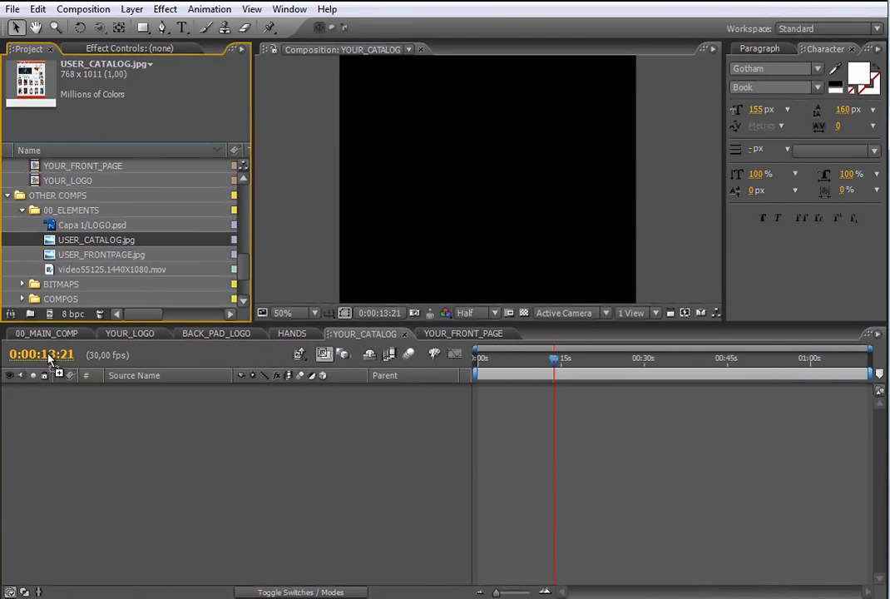
left_click_drag(48, 354, 50, 387)
scroll(499, 151, "down", 2)
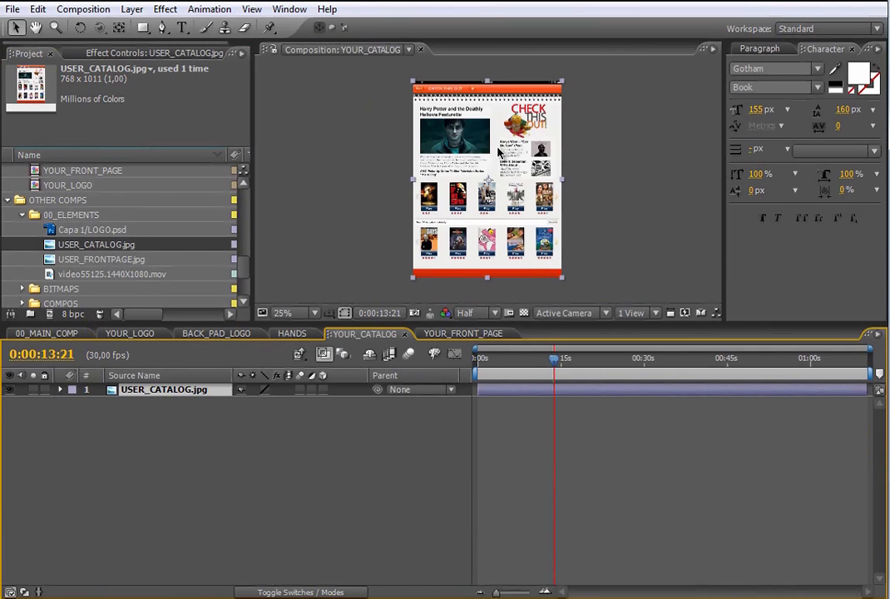
left_click(46, 333)
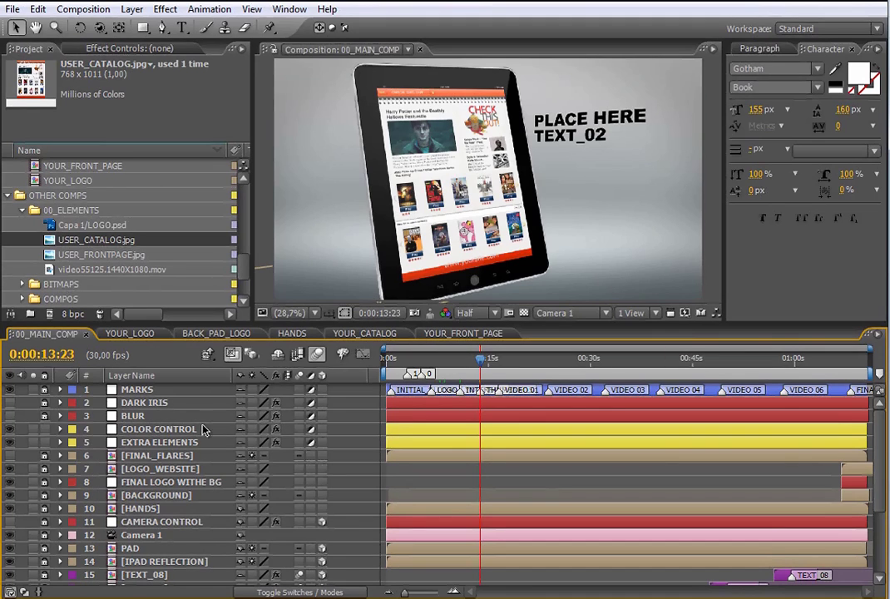
Step: Reveal the COLOR CONTROL layer's effects and expand all six, from BG COLOR OPACITY to TEXT COLOR, to examine their settings
left_click(191, 430)
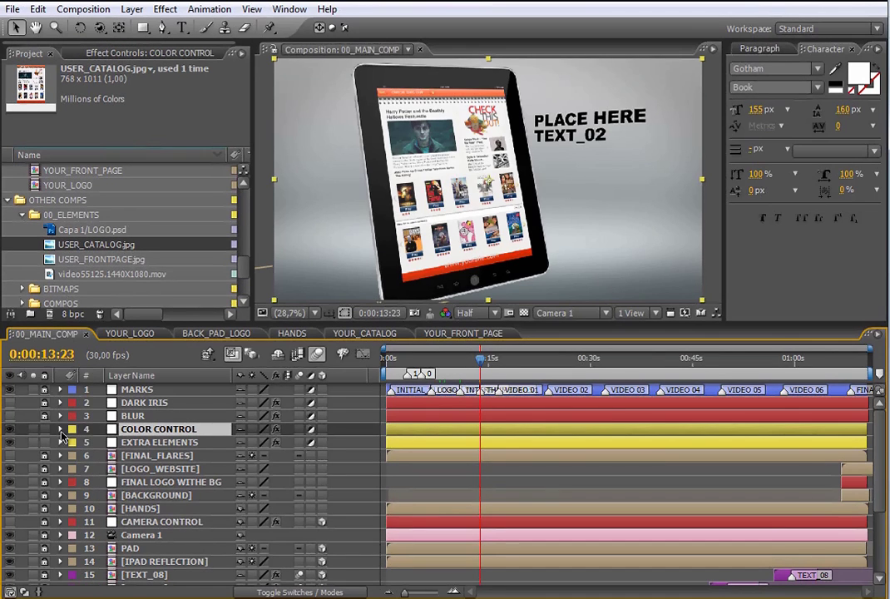
key("e")
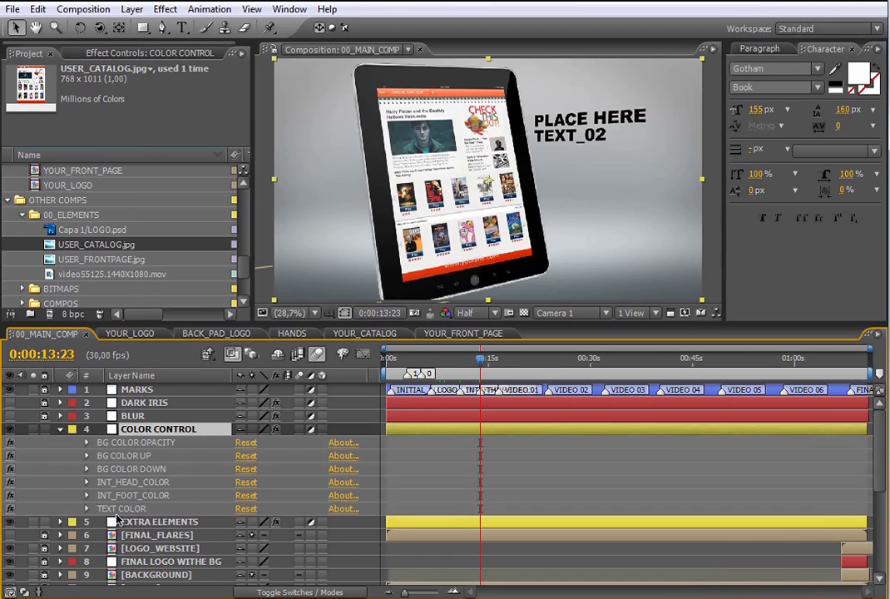
left_click(116, 443)
left_click(121, 510, "shift")
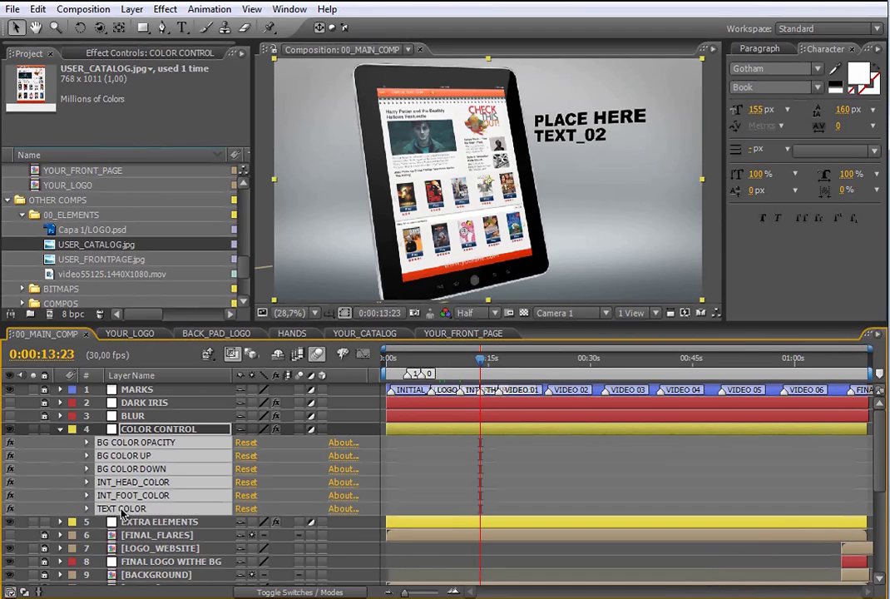
left_click(87, 443)
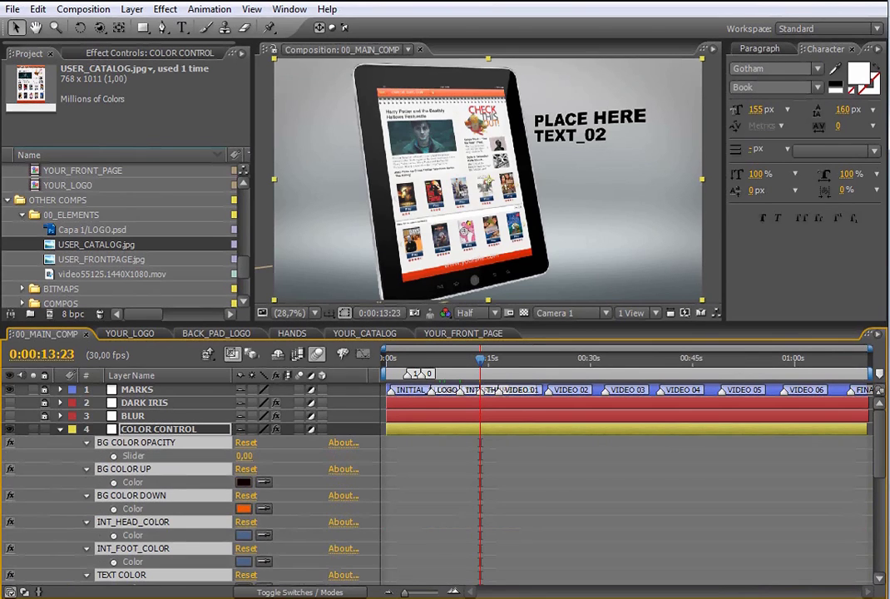
scroll(222, 526, "down", 1)
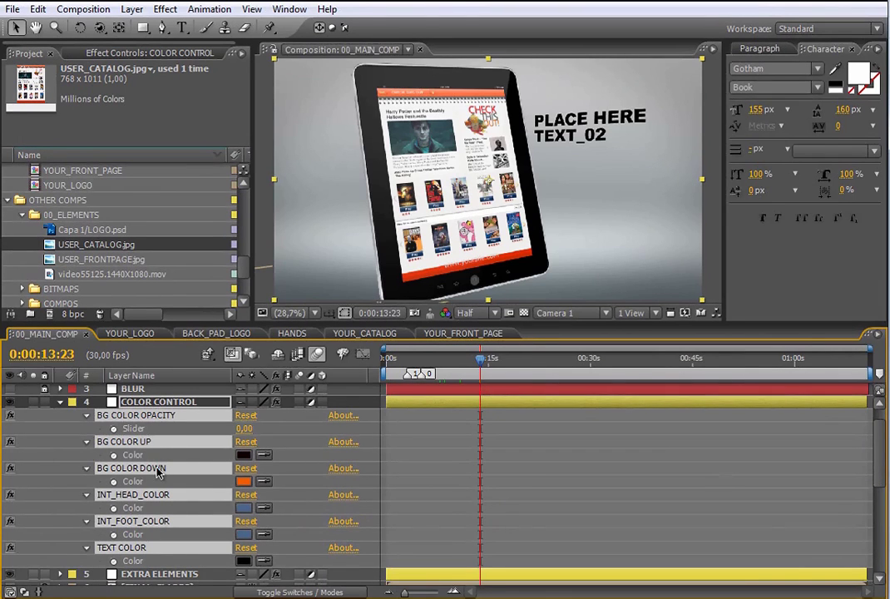
Step: Set the BG COLOR OPACITY slider of the COLOR CONTROL layer to 100
left_click(496, 489)
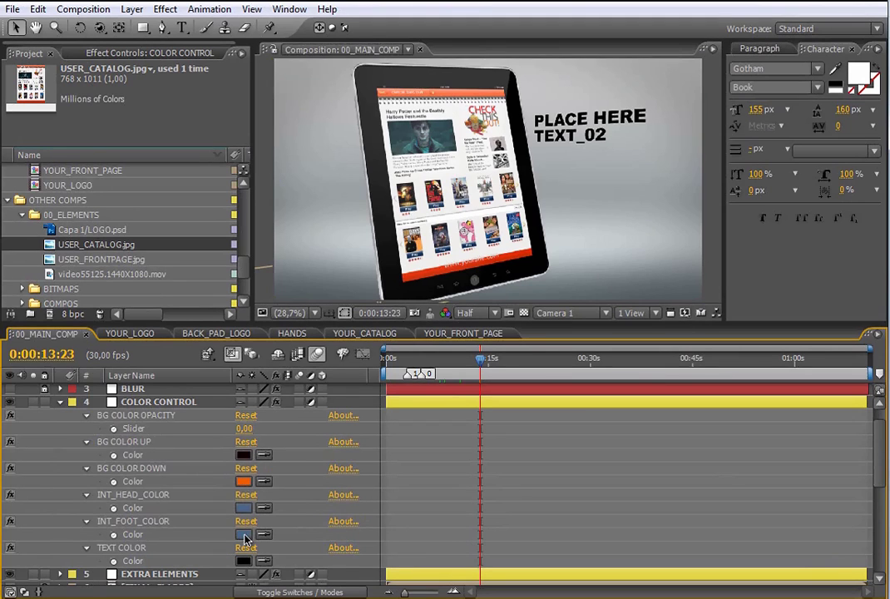
left_click(242, 430)
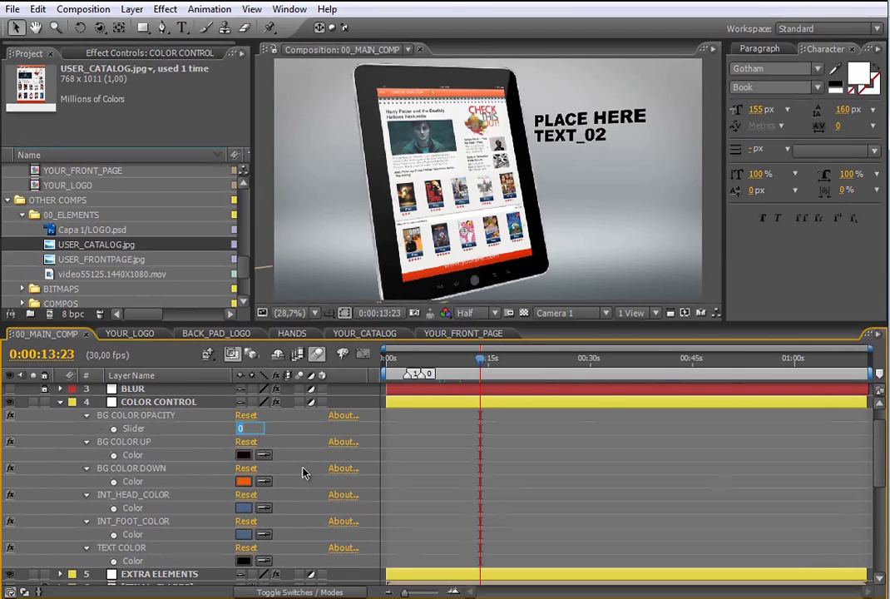
left_click(254, 428)
type("100")
key("Return")
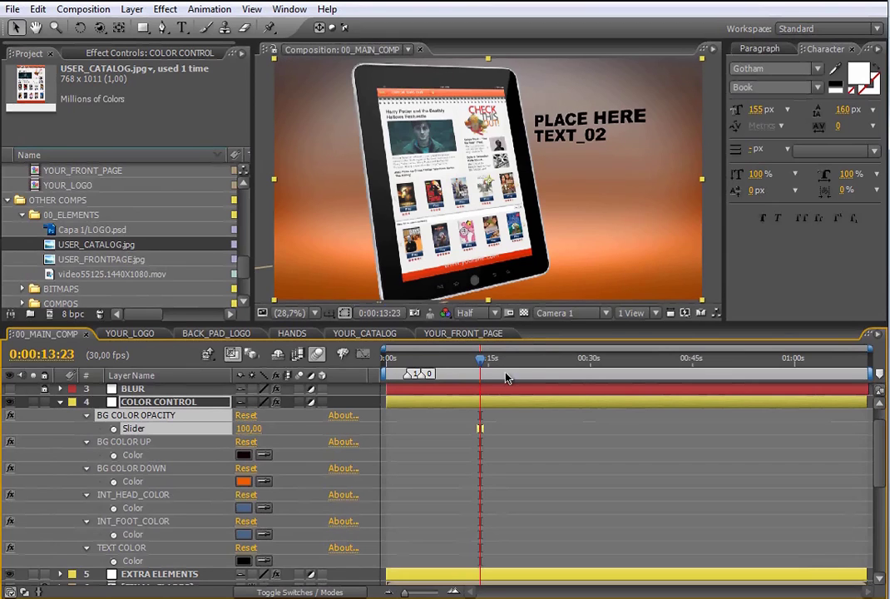
Step: Change the BG COLOR DOWN color of the COLOR CONTROL layer to a cyan blue
left_click(244, 483)
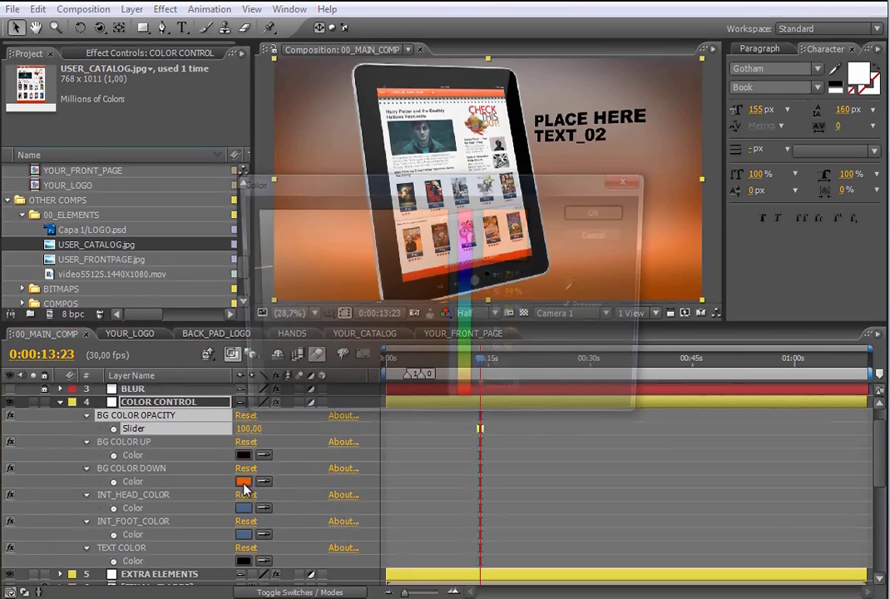
left_click(467, 301)
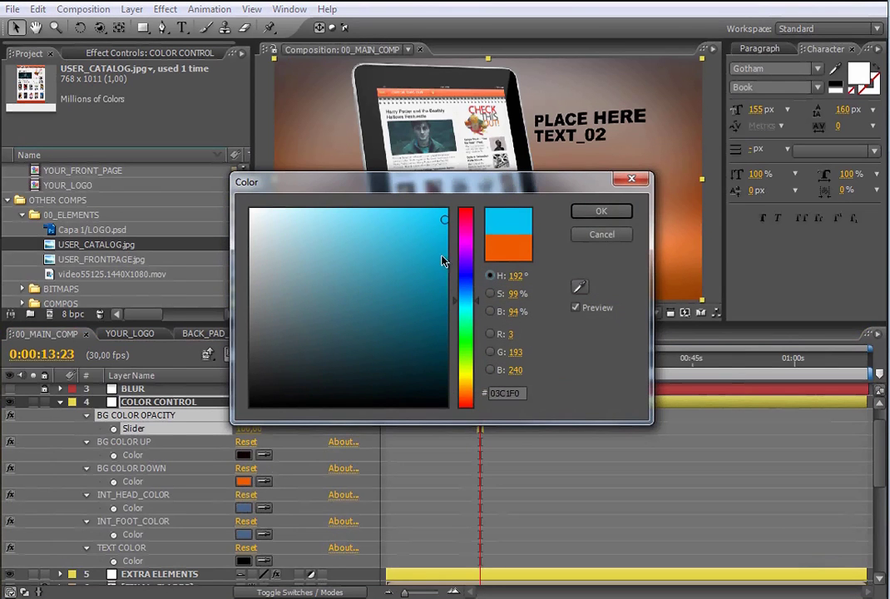
left_click(599, 209)
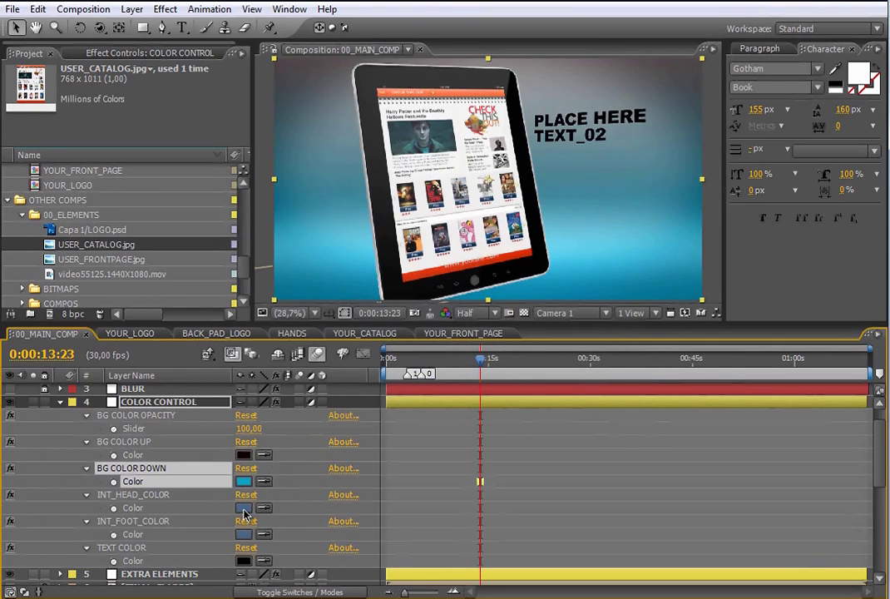
Step: Change the INT_HEAD_COLOR of the COLOR CONTROL layer to dark blue 021934
left_click(243, 508)
left_click(441, 367)
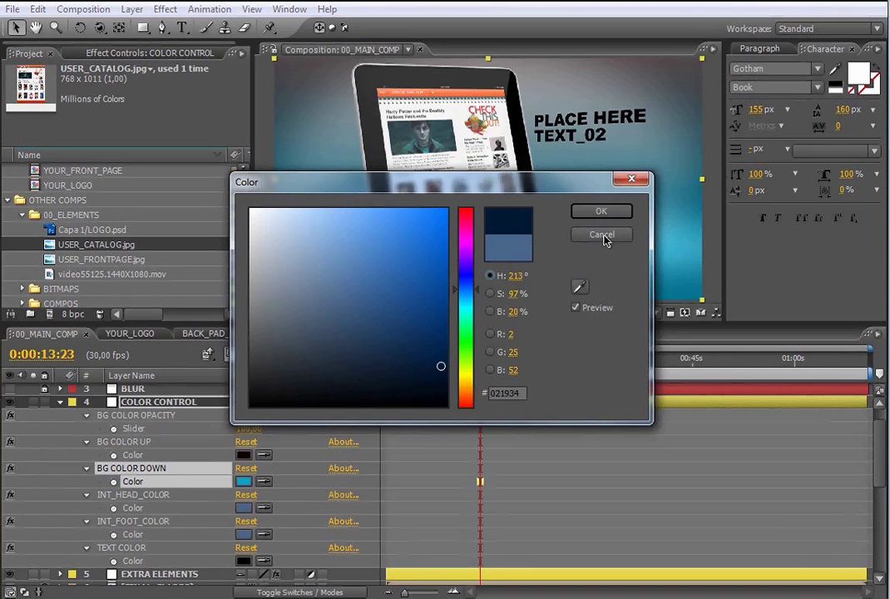
left_click(601, 211)
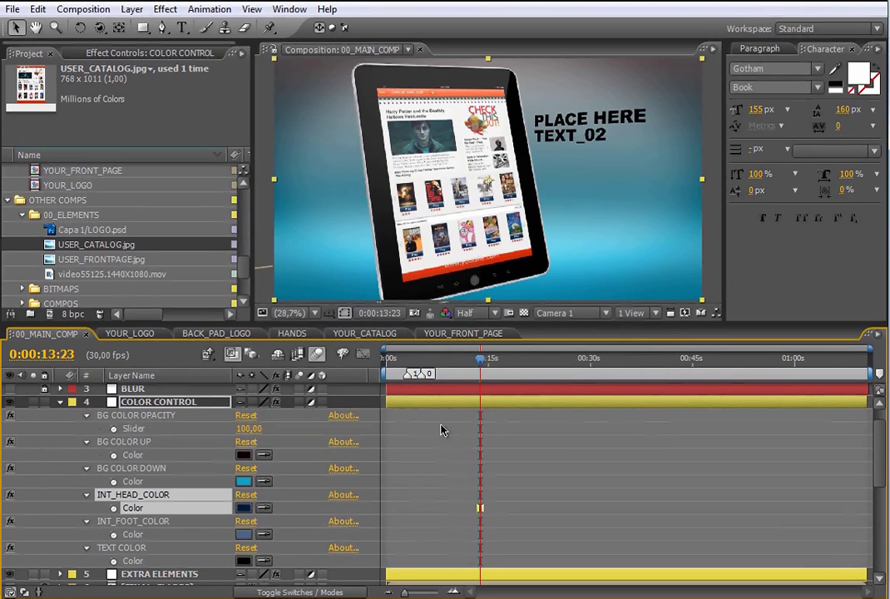
Step: Try the BG COLOR OPACITY slider at 58 and set it back to 100
left_click(248, 428)
type("52")
key("Return")
left_click(239, 429)
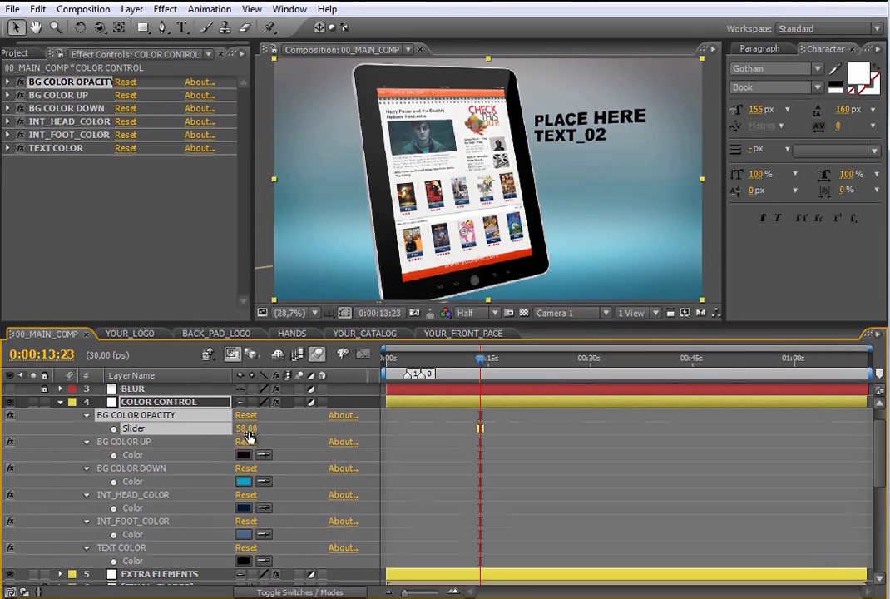
left_click(248, 432)
type("100")
key("Return")
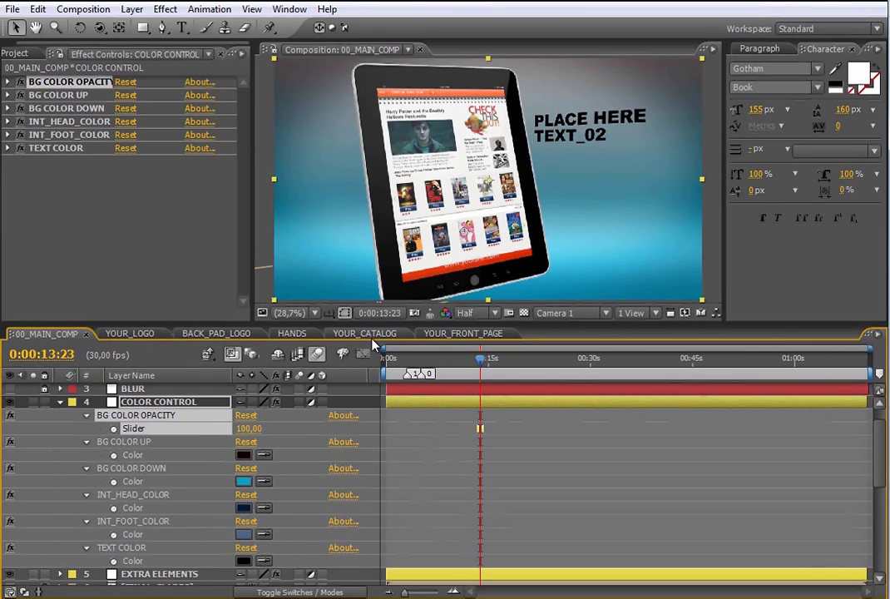
Step: Hide the USER_FRONTPAGE.jpg and USER_CATALOG.jpg layers in their compositions and close both compositions to return to 00_MAIN_COMP
left_click(448, 340)
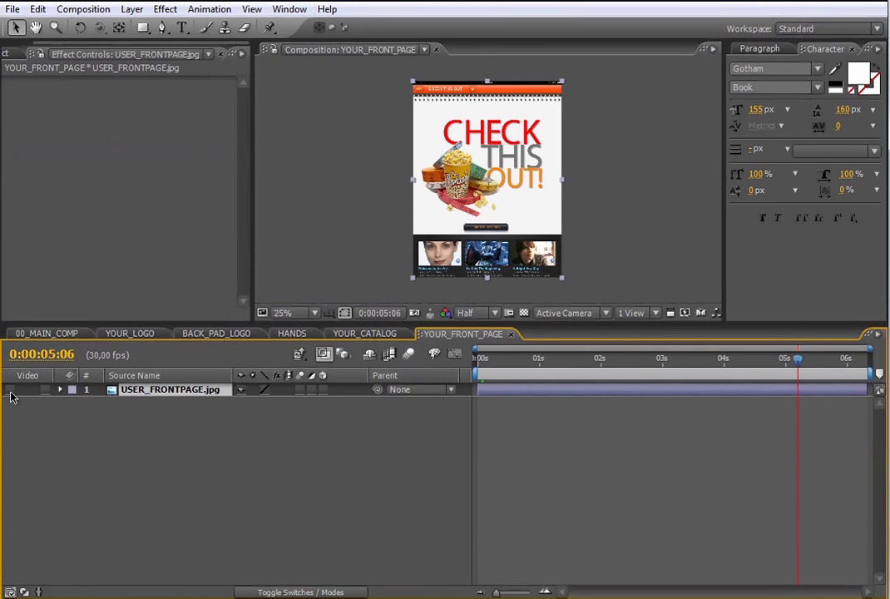
left_click(387, 334)
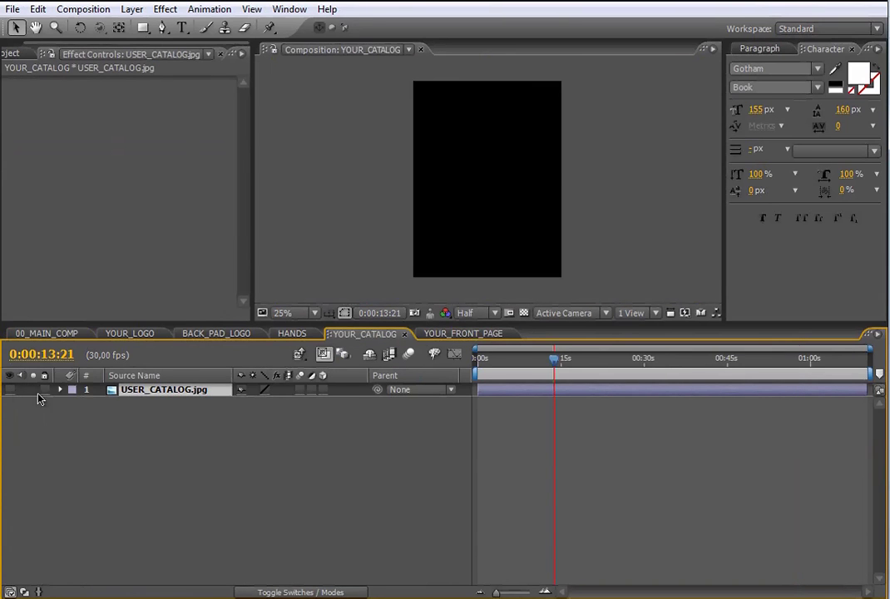
left_click(405, 334)
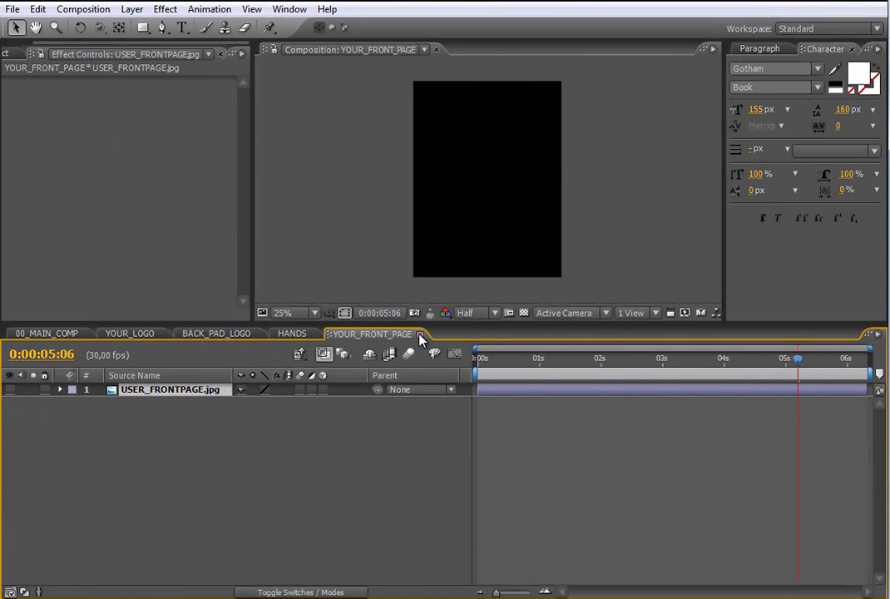
left_click(421, 334)
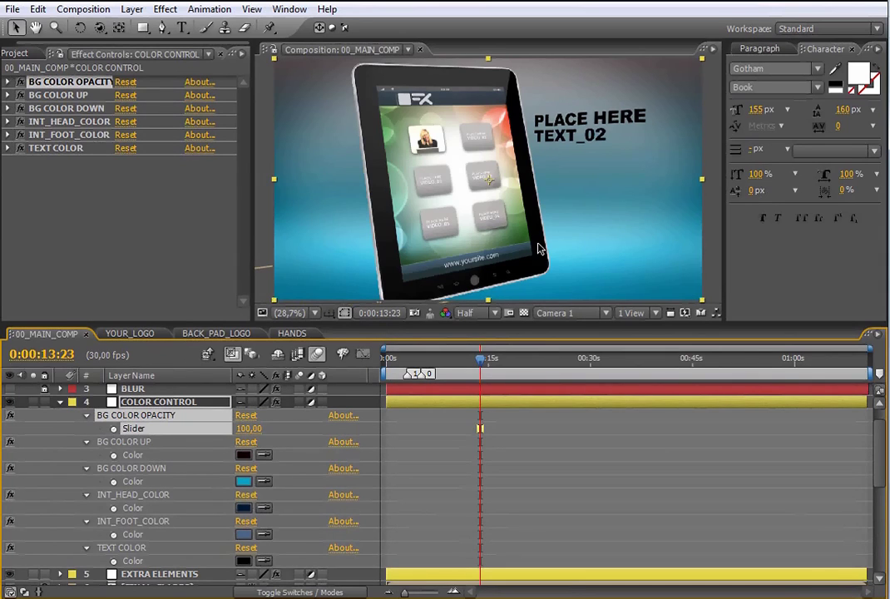
Step: Change the INT_HEAD_COLOR of the COLOR CONTROL layer to a bright orange-red
scroll(732, 399, "down", 2)
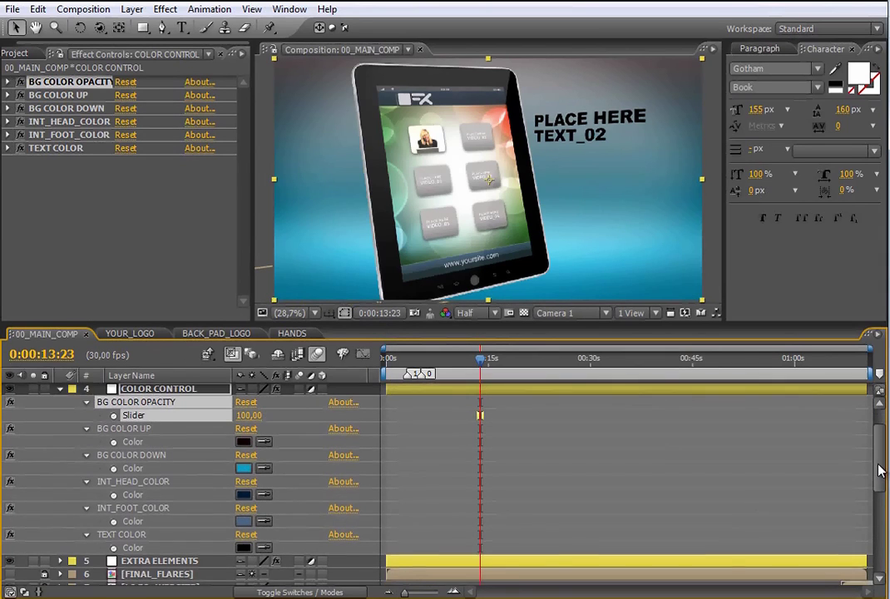
left_click(242, 491)
left_click(466, 402)
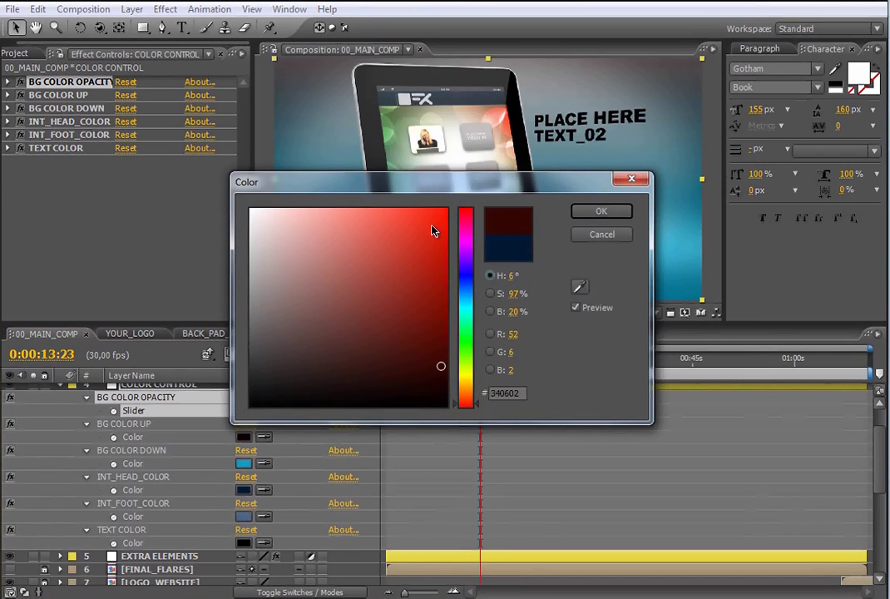
left_click_drag(433, 231, 446, 207)
left_click(592, 213)
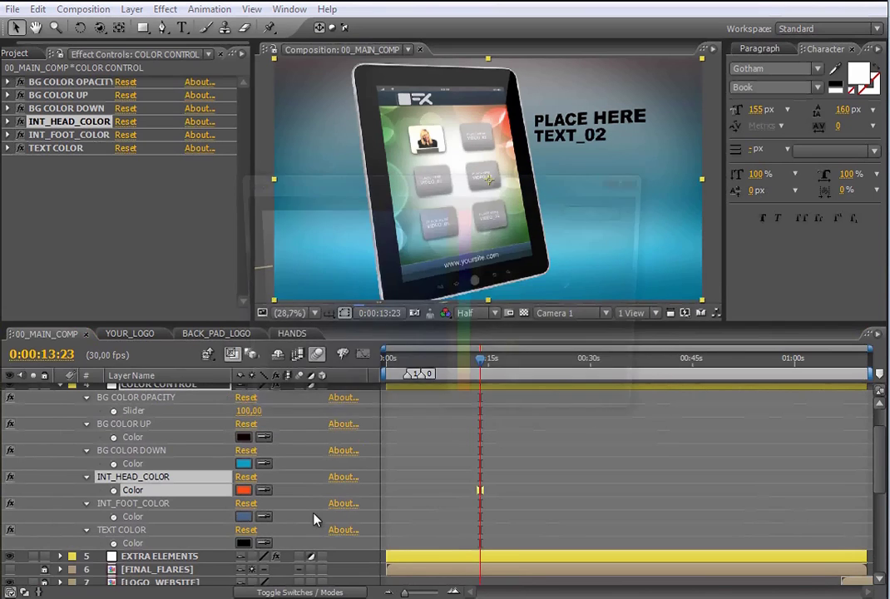
Step: Change the INT_FOOT_COLOR of the COLOR CONTROL layer to a teal green
left_click(243, 517)
left_click(466, 399)
left_click(466, 306)
left_click(441, 293)
left_click(601, 211)
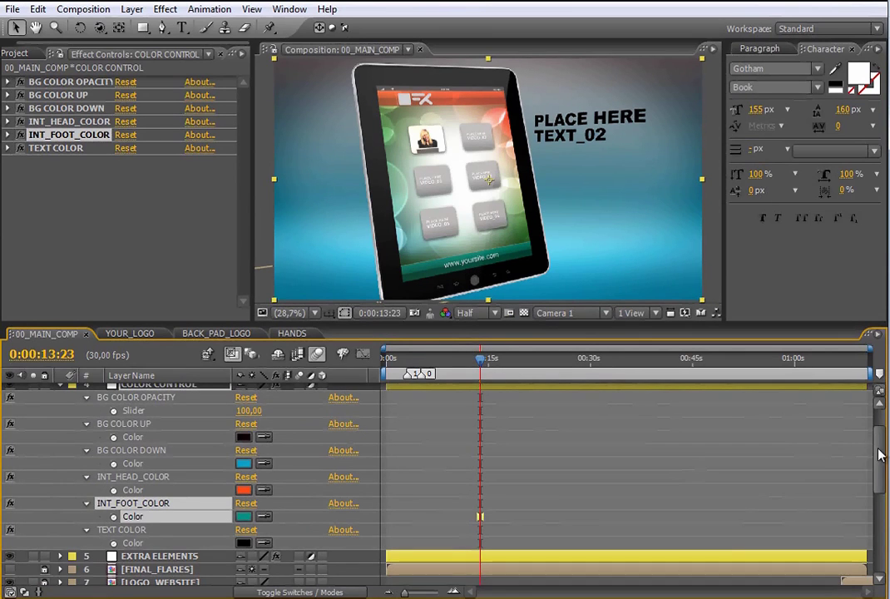
Step: Go to the welcome text at 0:00:10:27 and change the TEXT COLOR of the COLOR CONTROL layer to white
scroll(881, 453, "up", 3)
key("j")
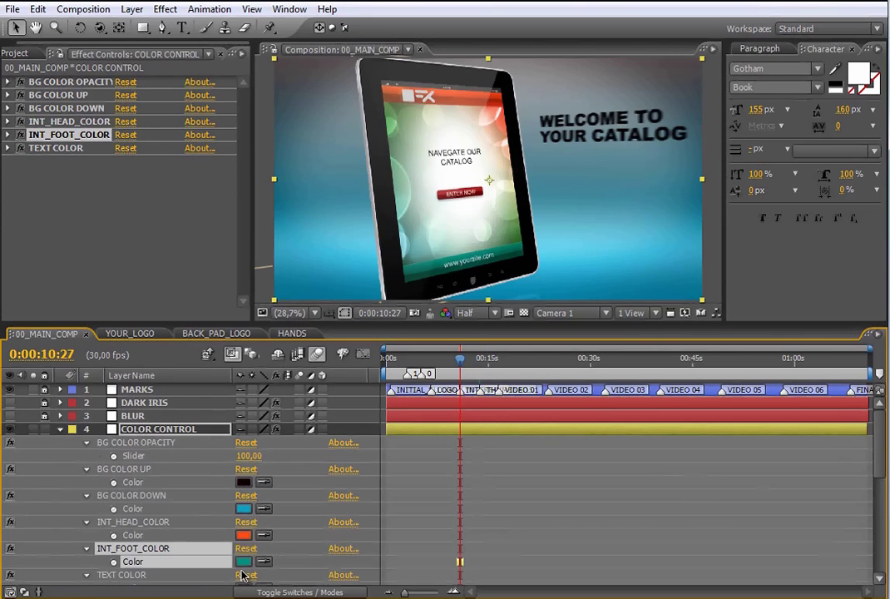
scroll(874, 473, "down", 5)
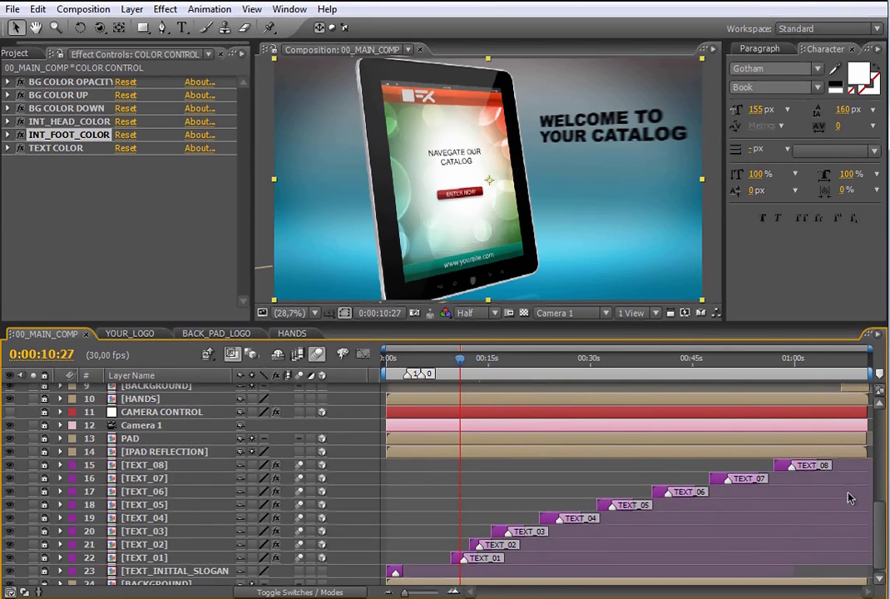
scroll(880, 523, "up", 3)
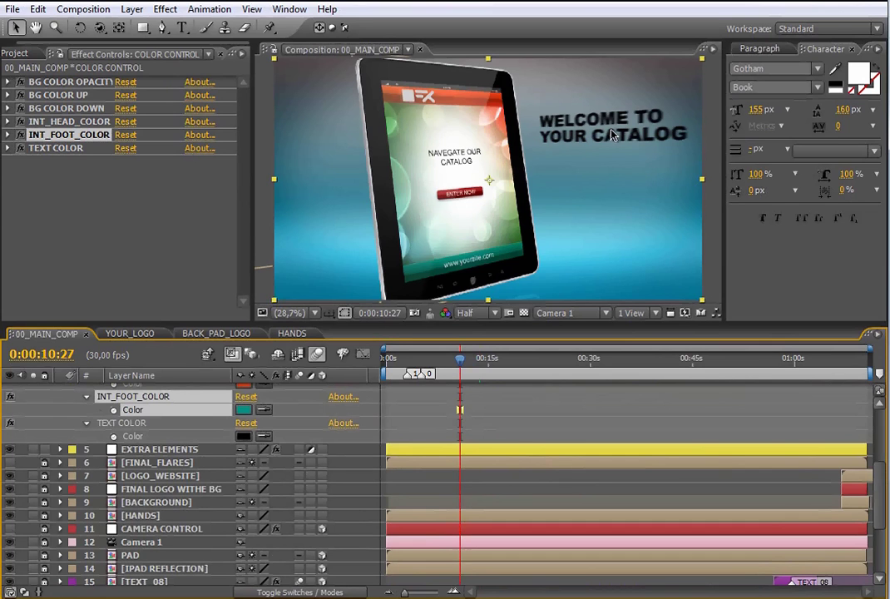
left_click(243, 436)
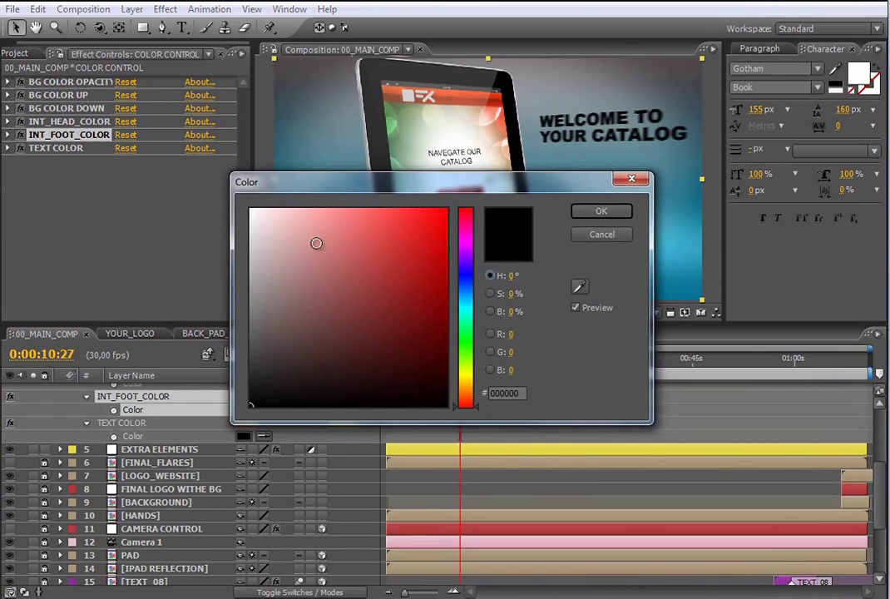
left_click(600, 211)
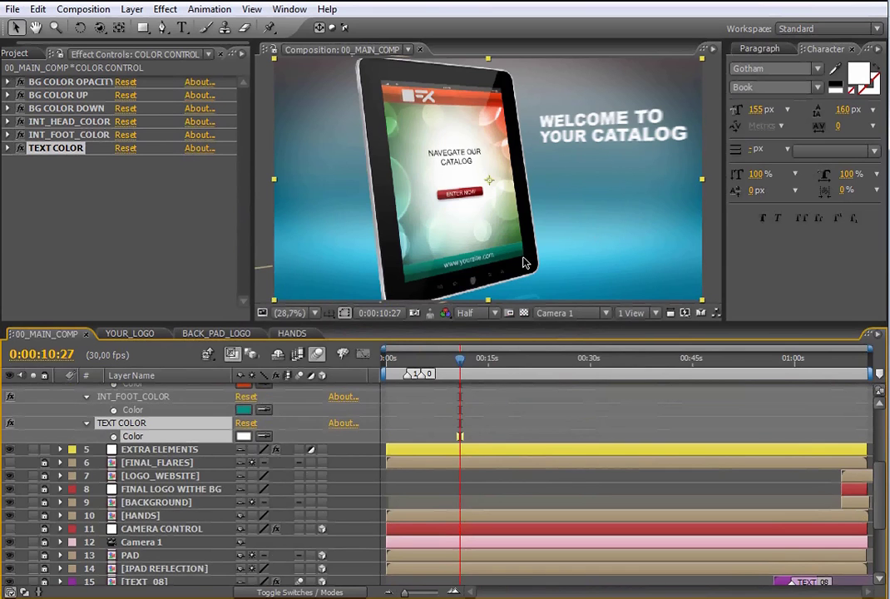
Step: Move the current time to 0:00:05:05 in 00_MAIN_COMP and collapse the COLOR CONTROL layer
scroll(736, 412, "up", 4)
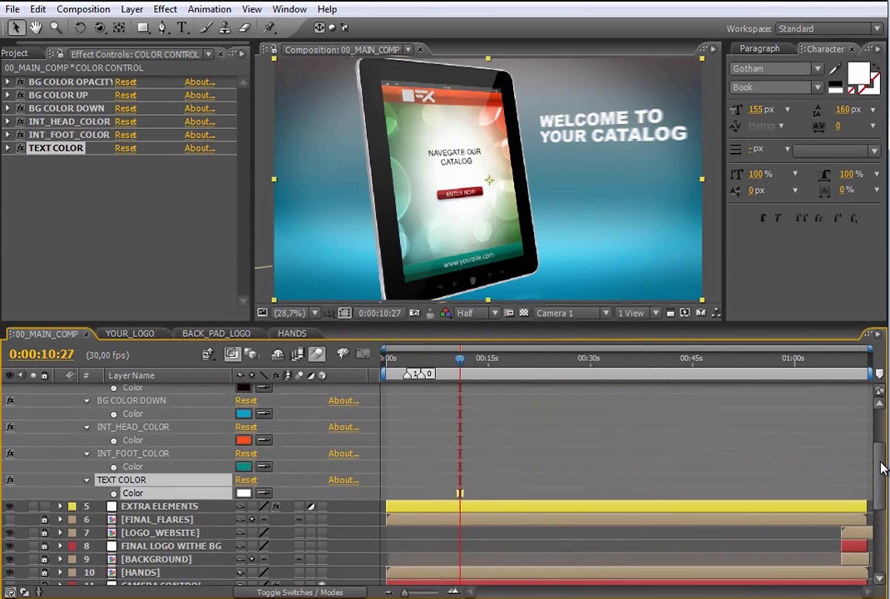
scroll(882, 456, "up", 2)
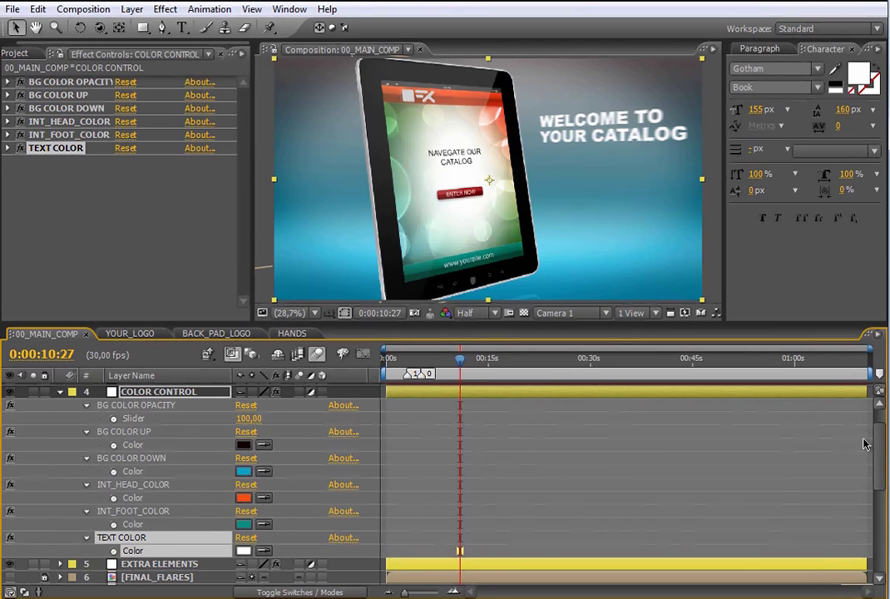
scroll(870, 446, "up", 3)
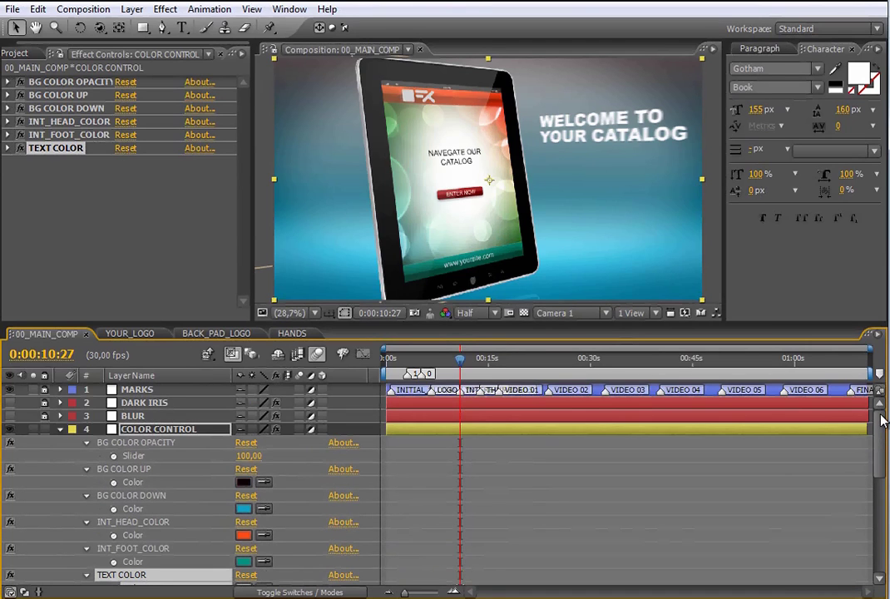
left_click(422, 368)
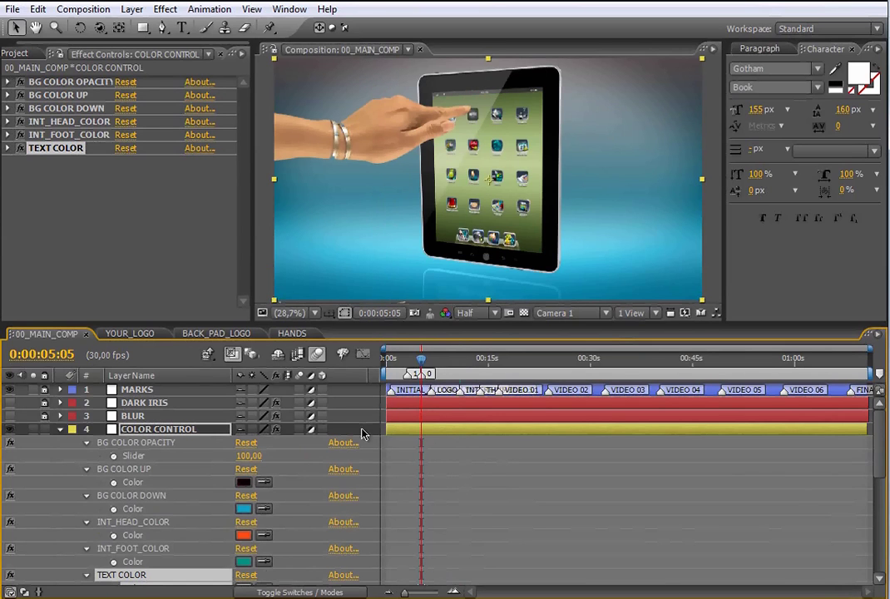
left_click(60, 428)
Step: Reveal the EXTRA ELEMENTS layer's effects and expand WHITE IPAD, SD ICONS/BG/SYMBOLS and IPAD ICONS/BG to show their sliders
left_click(139, 443)
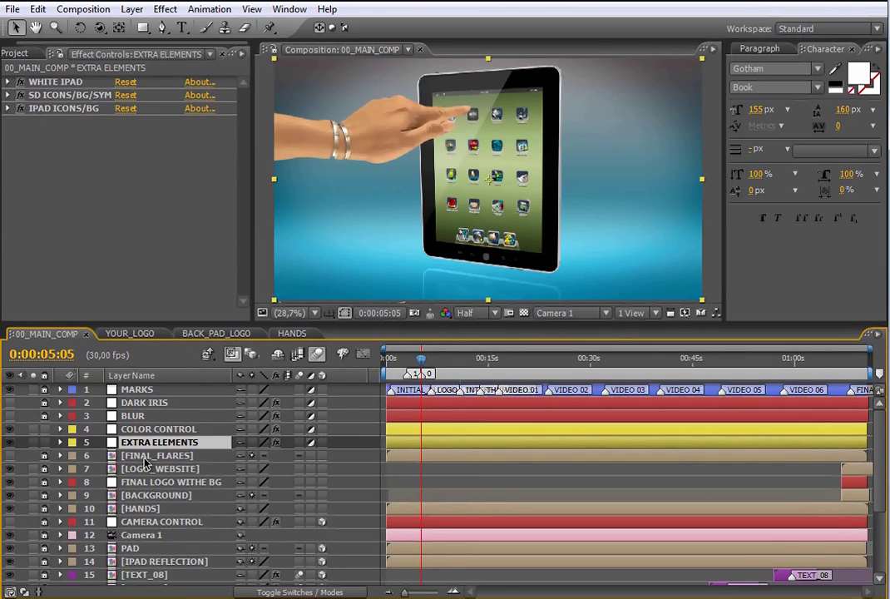
key("e")
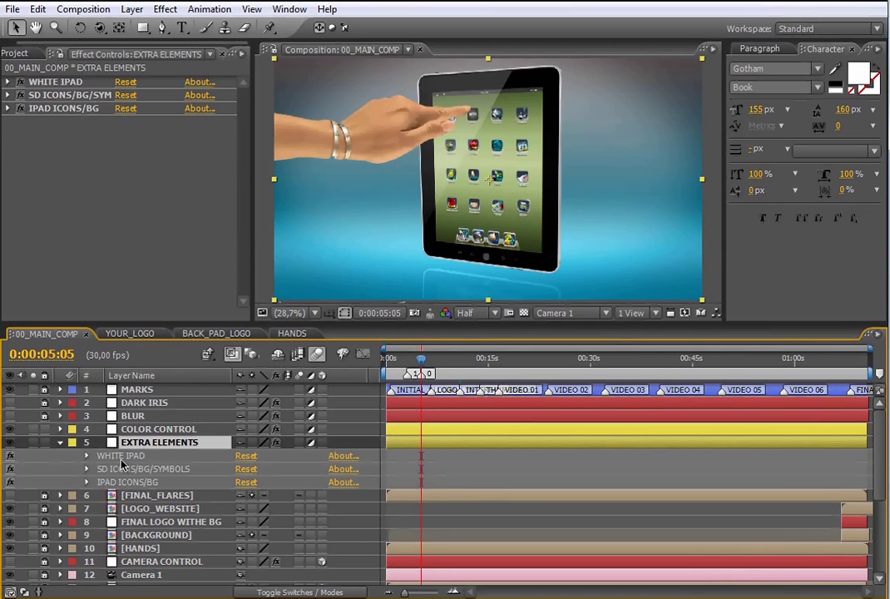
left_click(118, 459)
left_click(108, 482, "shift")
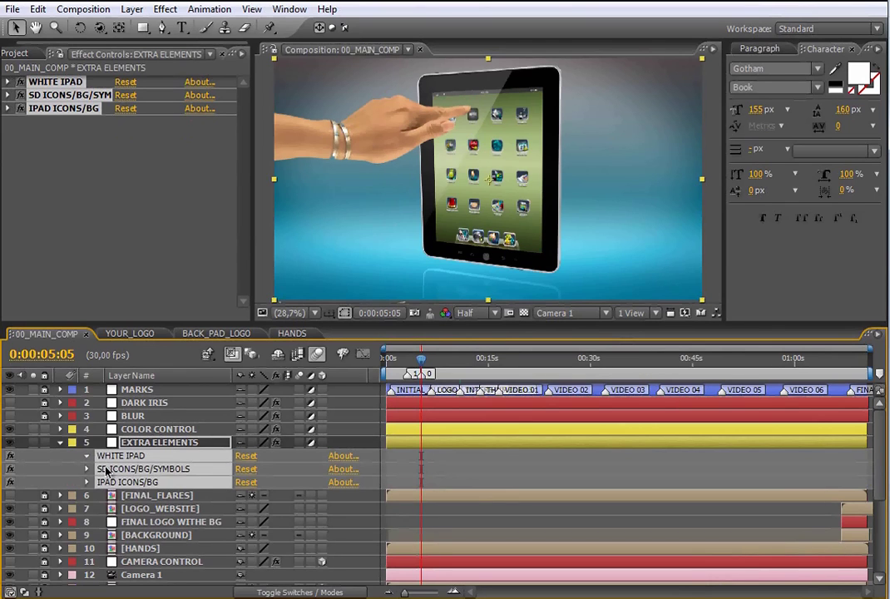
left_click(87, 469)
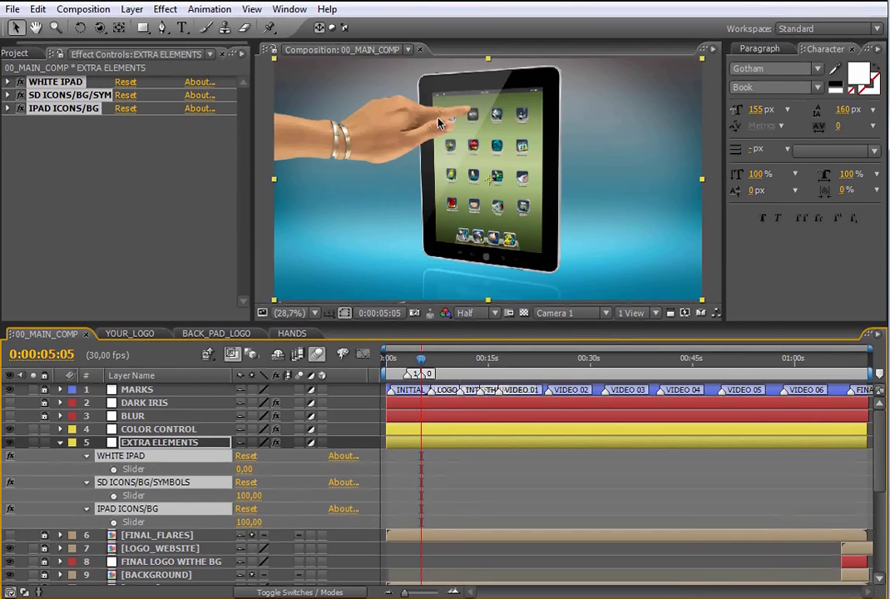
Step: Try the WHITE IPAD slider at 100 to preview the white tablet and set it back to 0
left_click(447, 467)
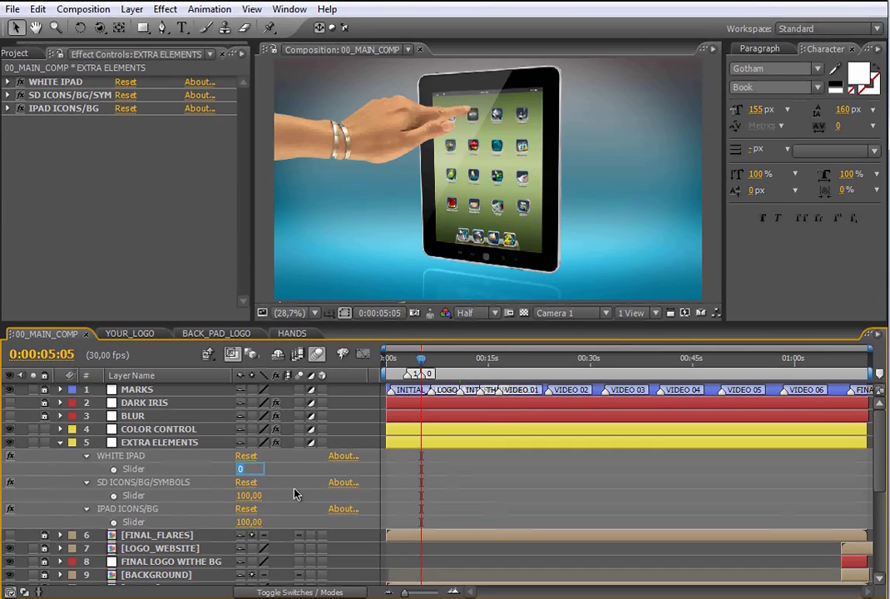
key("Return")
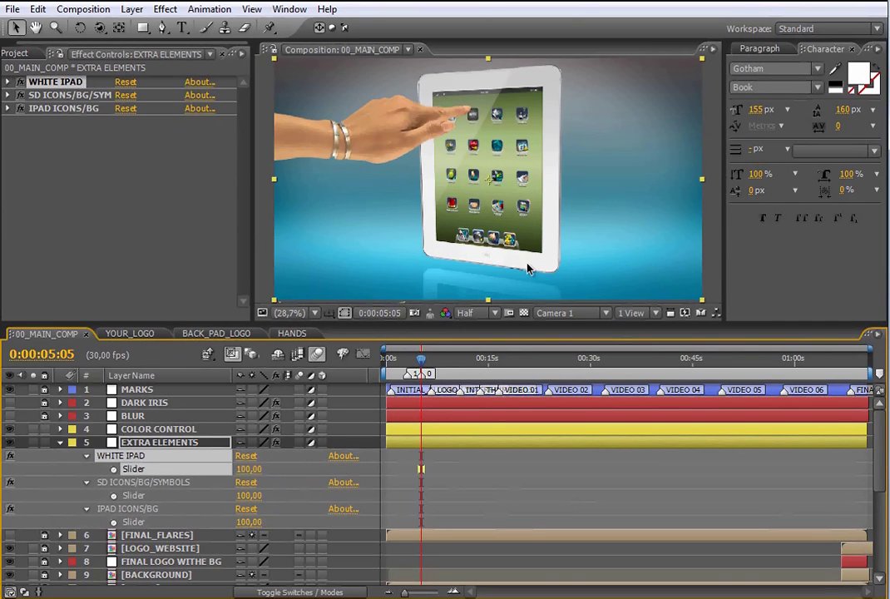
left_click(250, 469)
type("0")
key("Return")
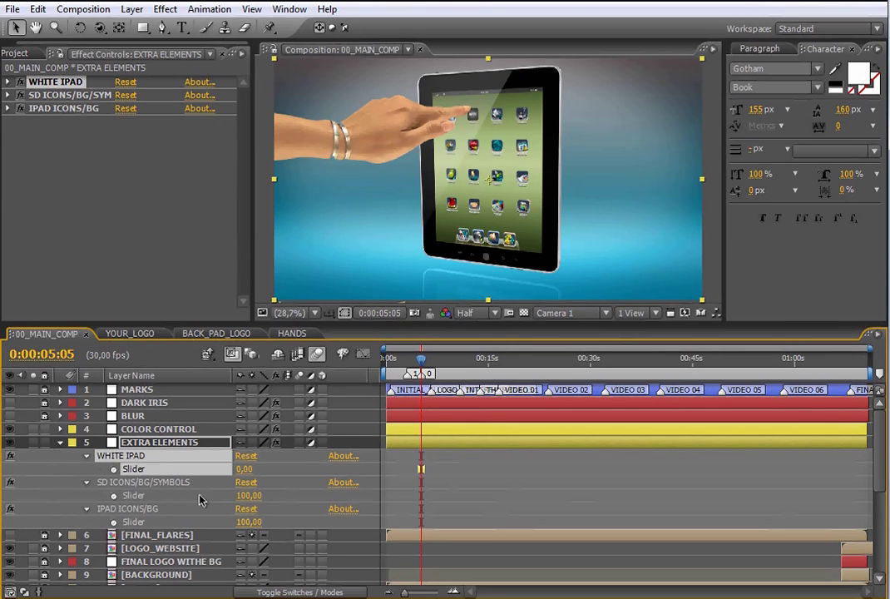
Step: Set the SD ICONS/BG/SYMBOLS slider of the EXTRA ELEMENTS layer to 0
left_click(246, 497)
type("0")
key("Return")
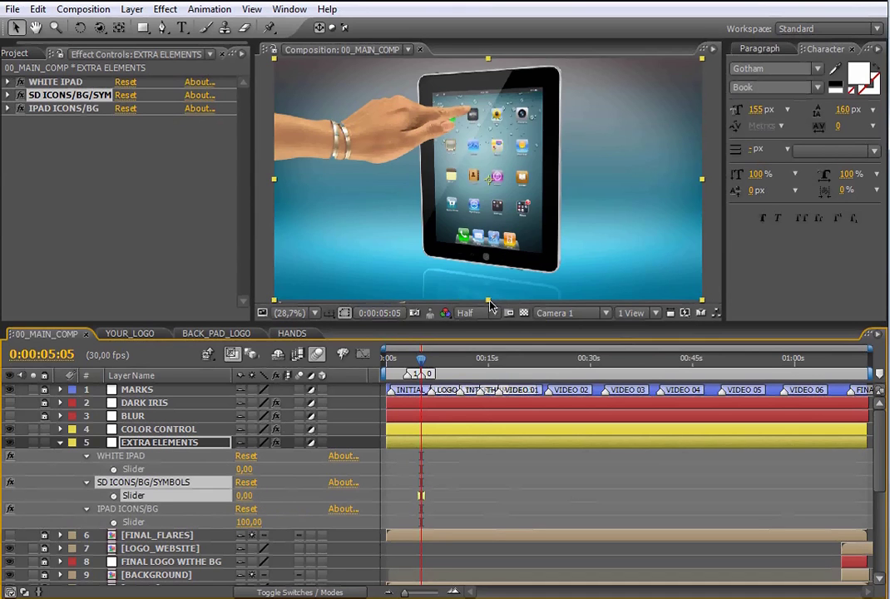